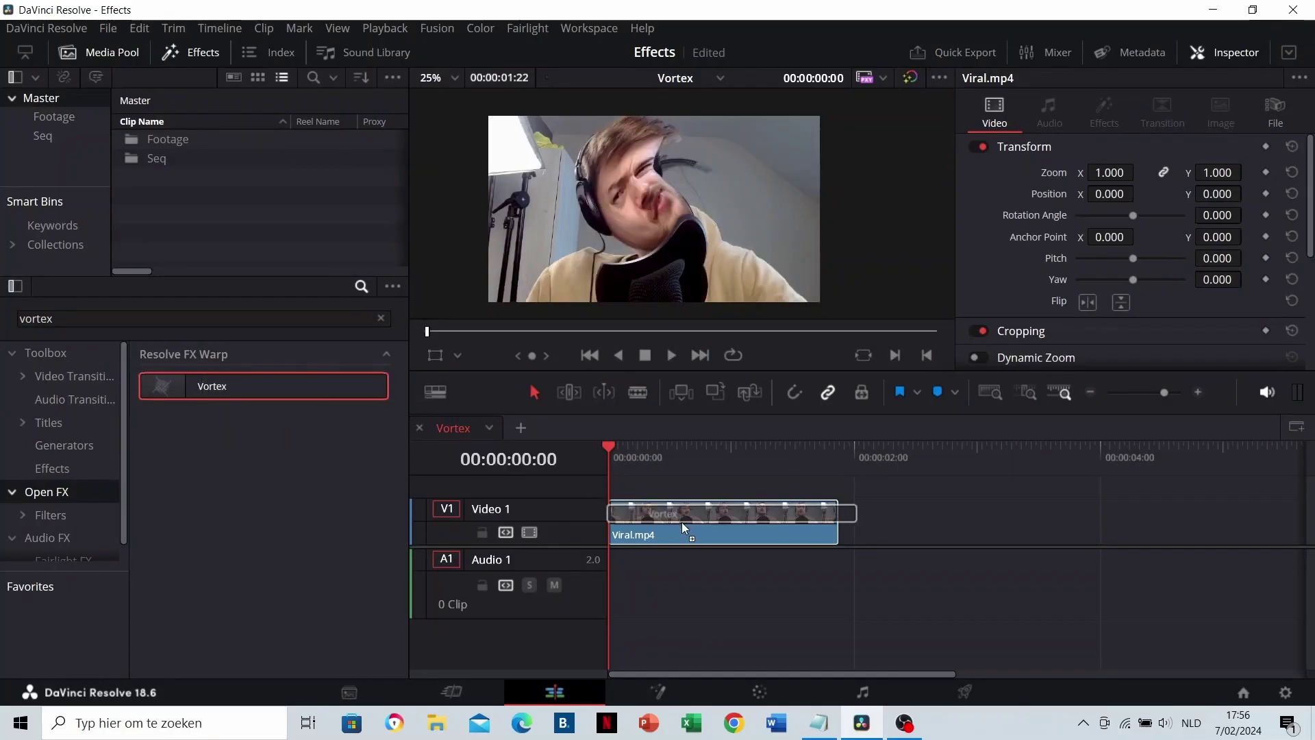
Step: Play back the Vortex-warped Viral.mp4 clip and return the playhead near its start
key(space)
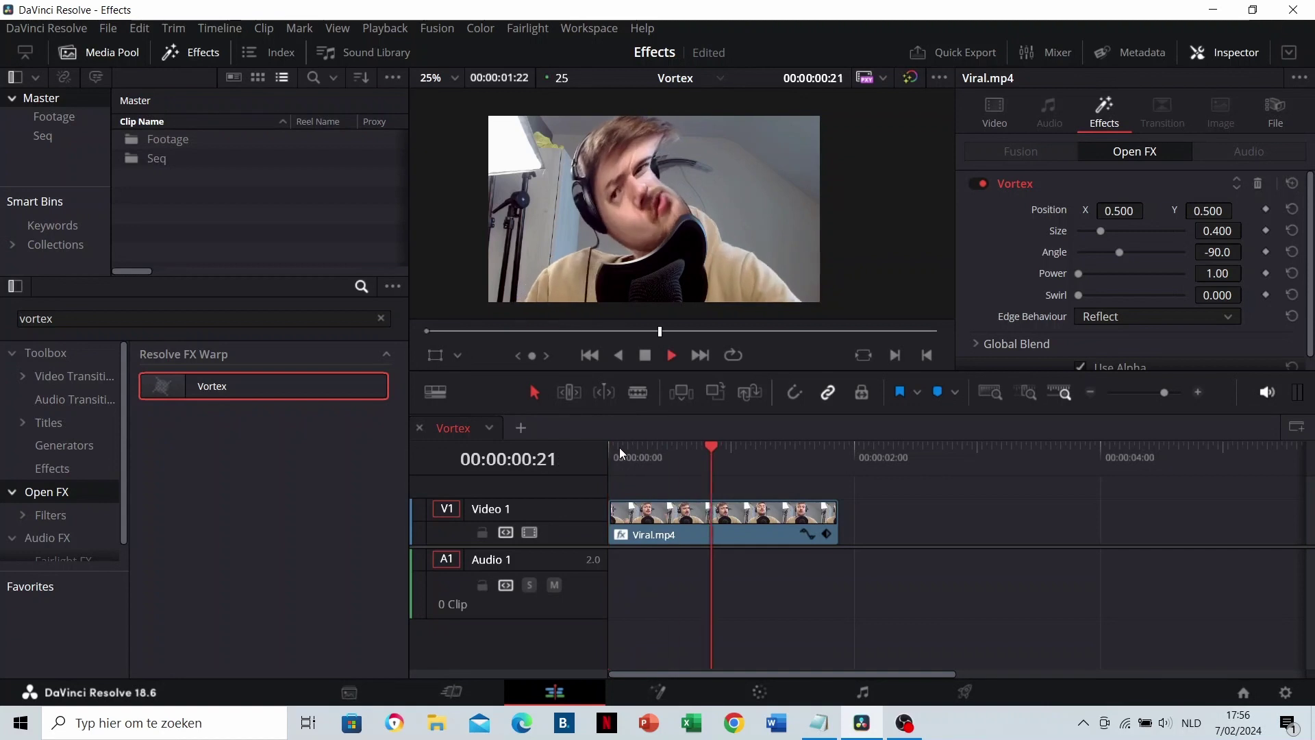
click(621, 457)
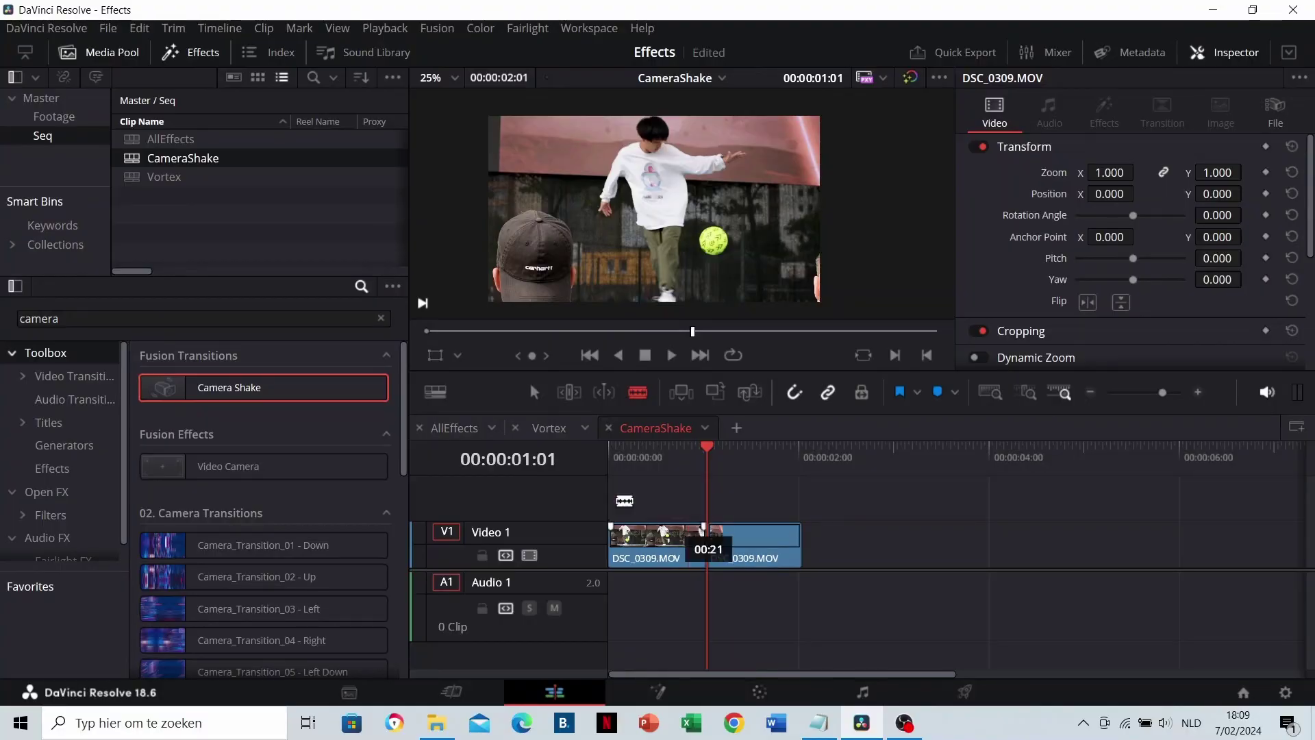
Step: Cut DSC_0309.MOV at the playhead, add a Camera Shake transition on the cut, and preview it
click(712, 541)
drag(322, 388, 711, 540)
click(609, 452)
key(space)
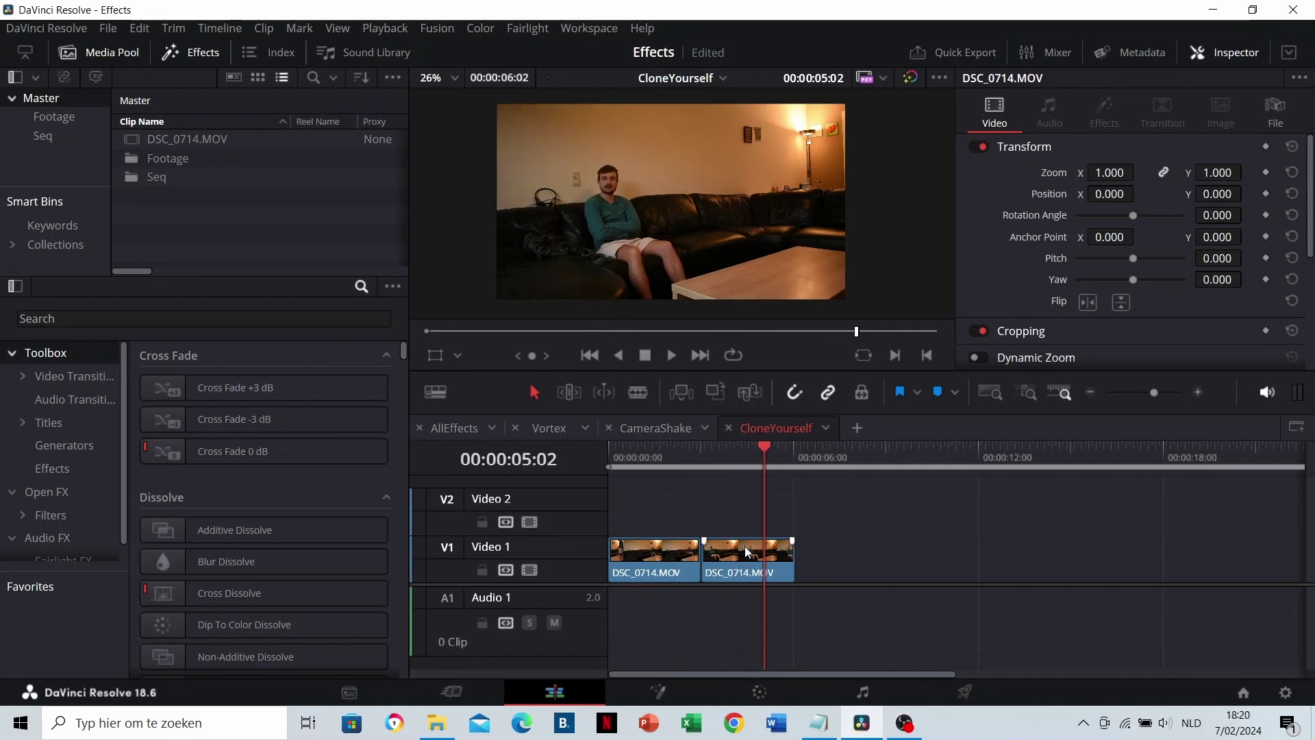
Step: Move the second DSC_0714.MOV clip onto Video 2 at 00:00:00:00, above the first
drag(745, 545, 652, 508)
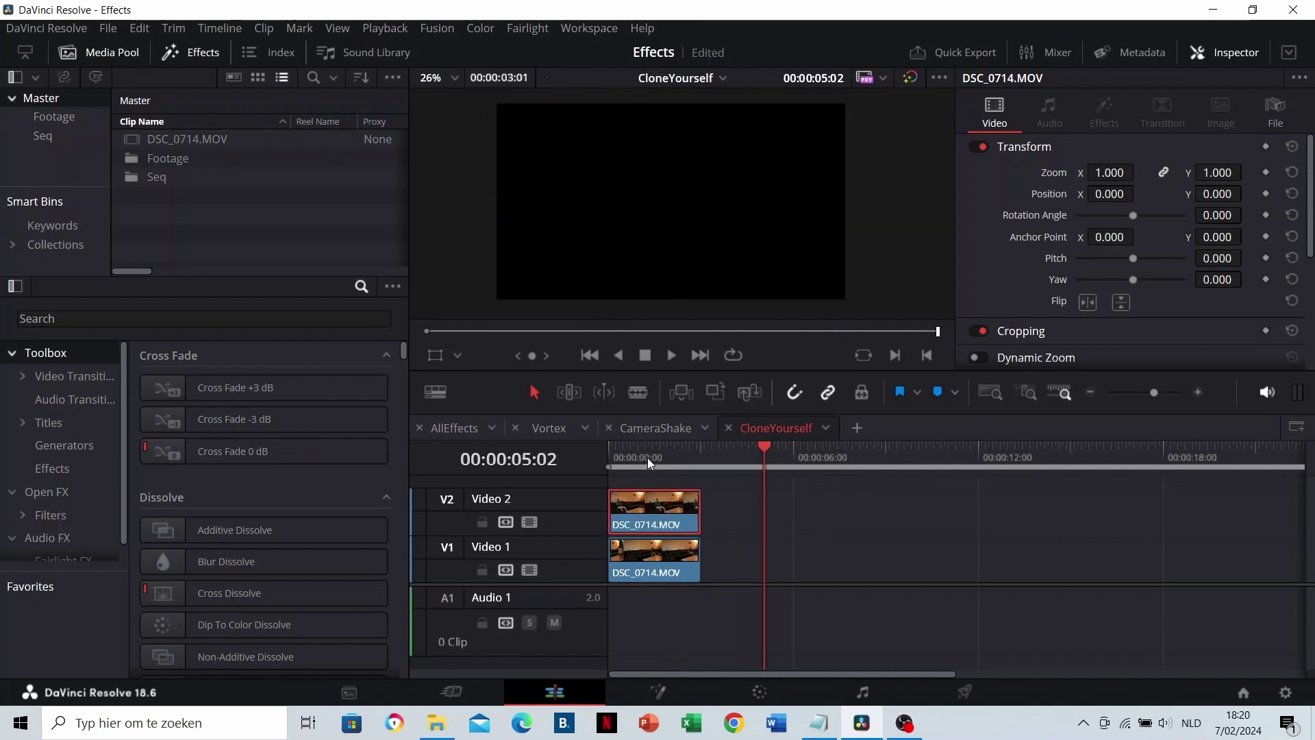
Step: On the Color page, add a serial node after node 01 and an alpha output
click(647, 458)
click(760, 693)
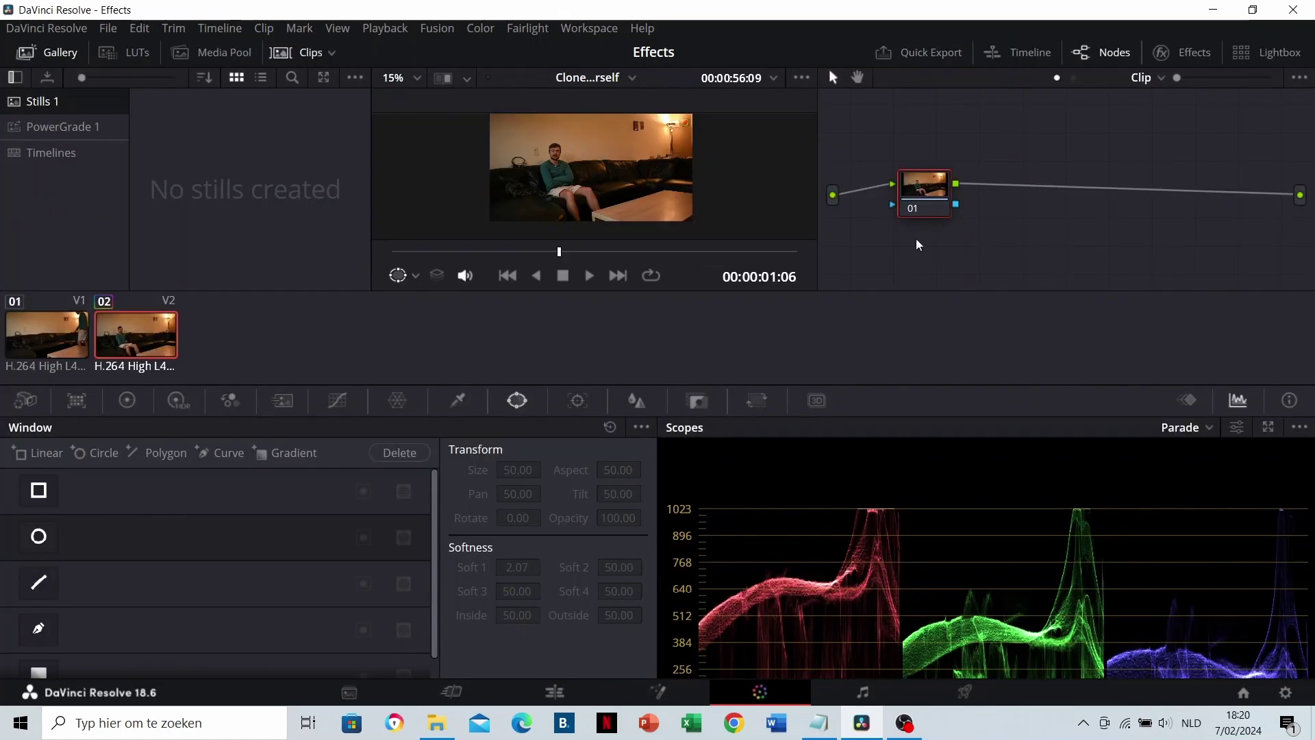
right_click(928, 197)
mouse_move(962, 273)
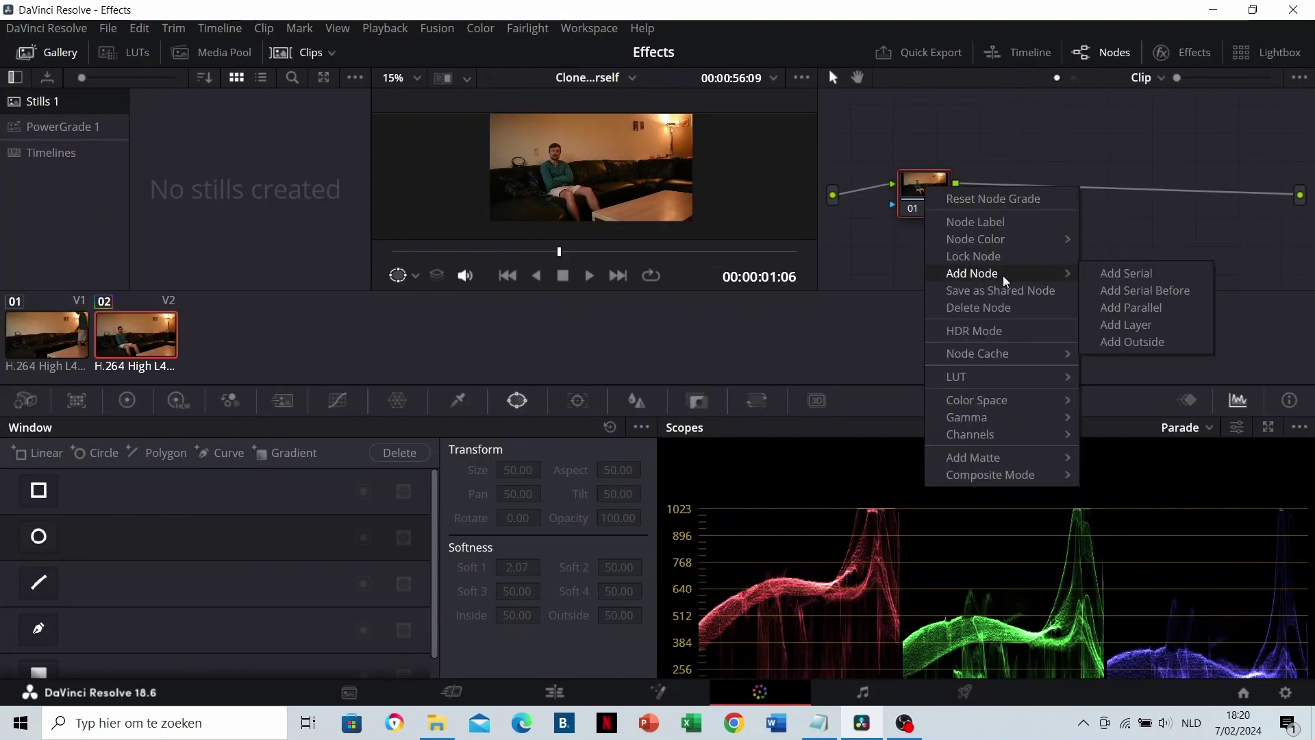
click(1104, 273)
right_click(1108, 238)
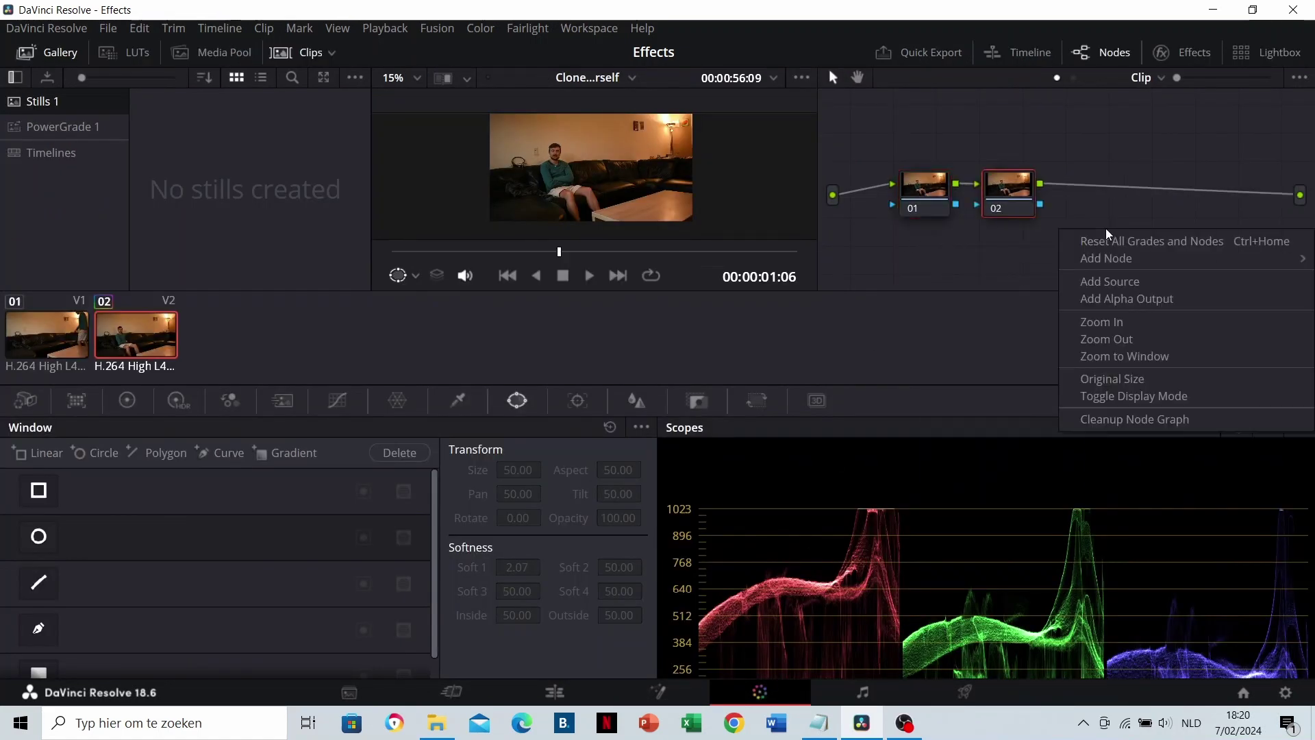
click(1117, 299)
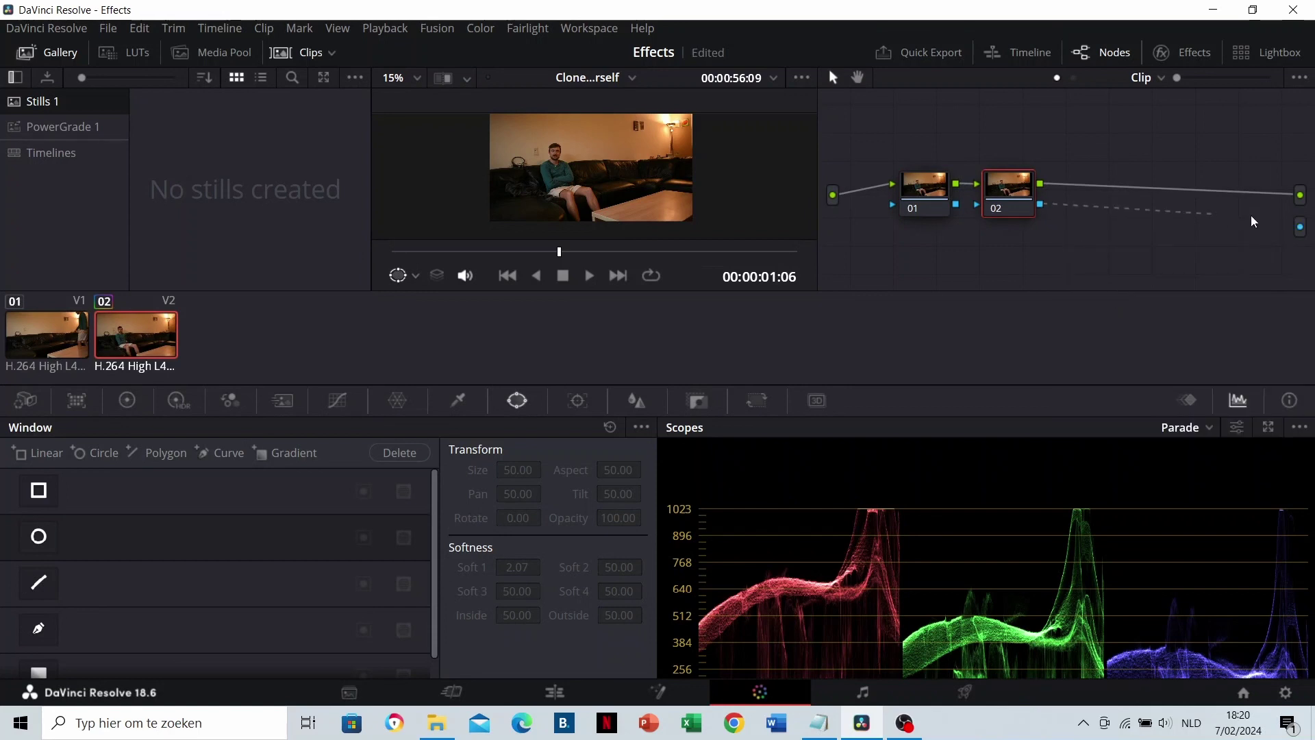
Step: Draw a tilted oval Circle window around the seated man, then play the clone effect on the Edit page
click(48, 539)
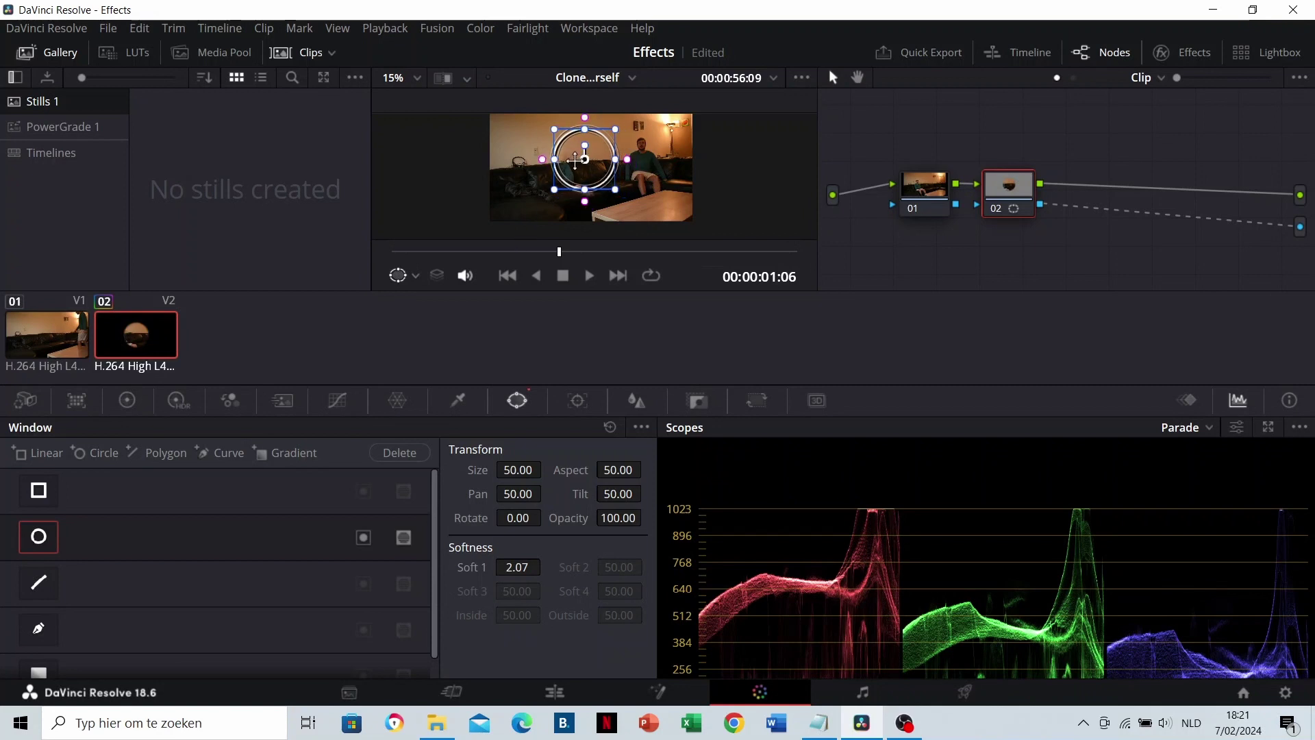
drag(575, 161, 549, 140)
drag(578, 218, 590, 223)
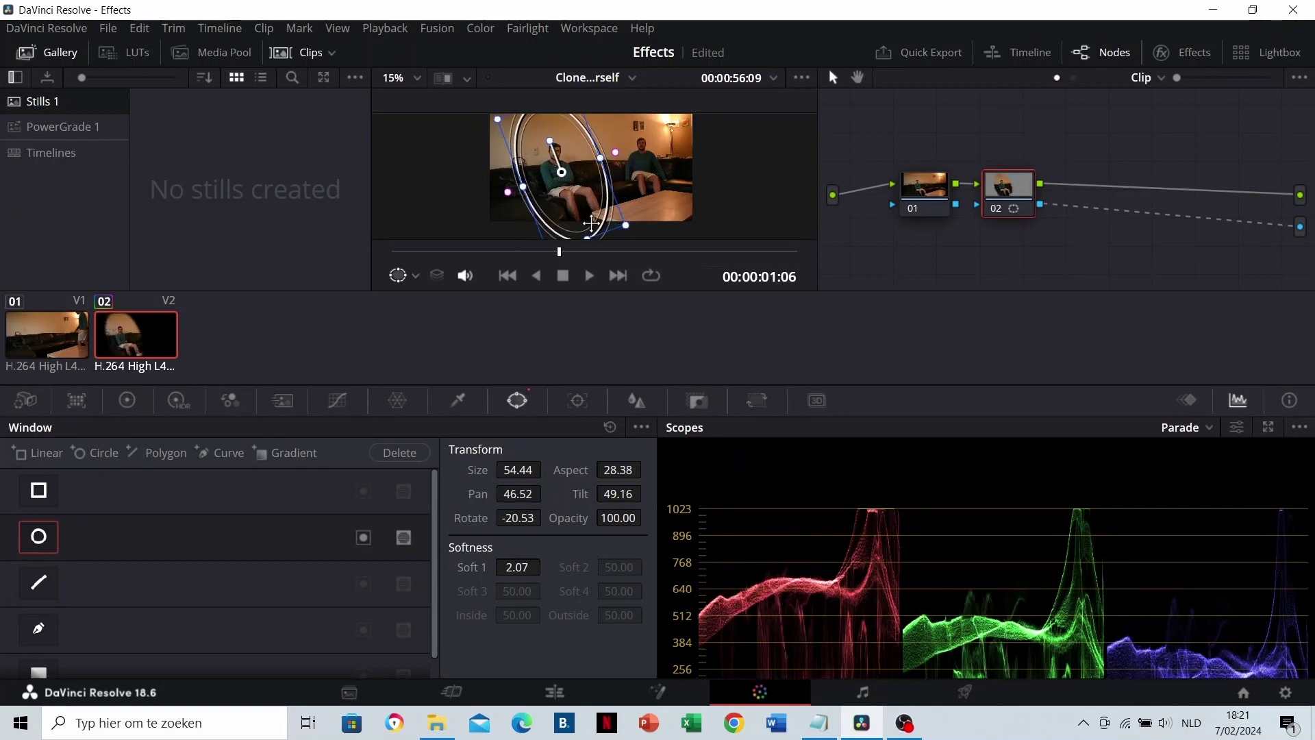
drag(561, 172, 562, 187)
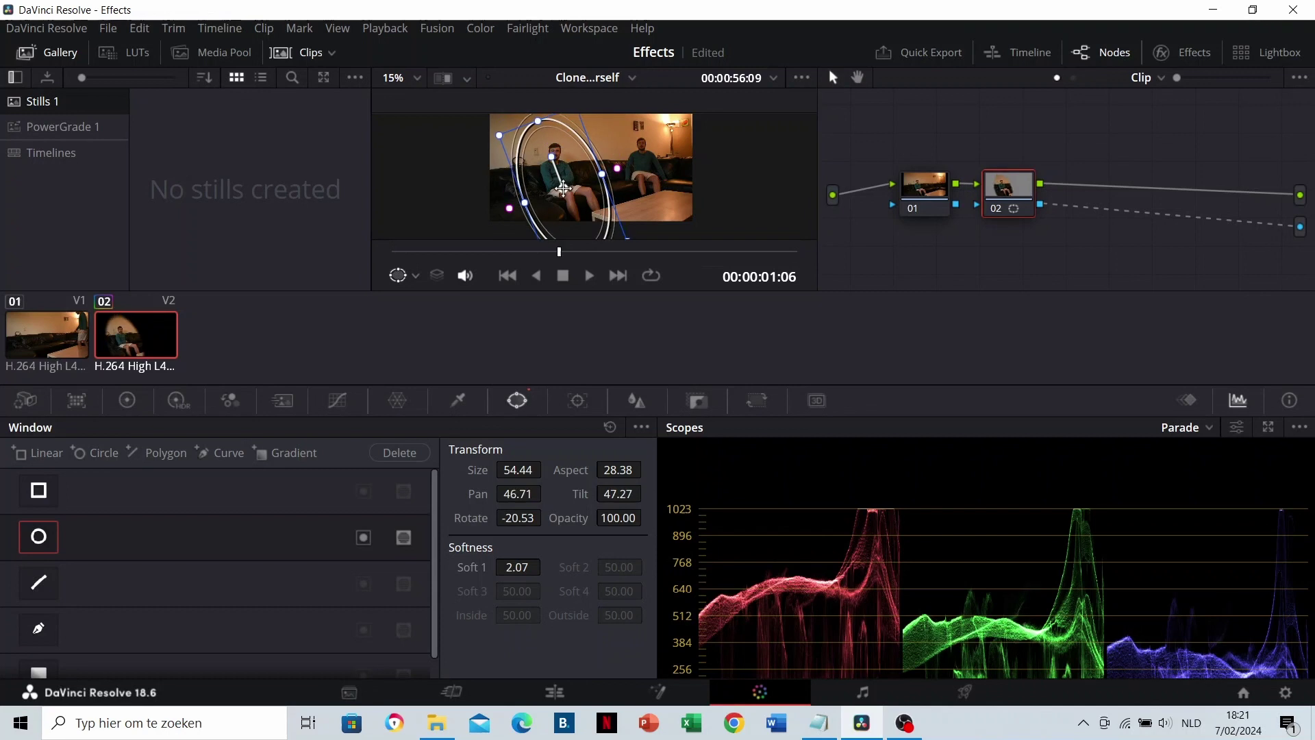
click(556, 692)
click(605, 454)
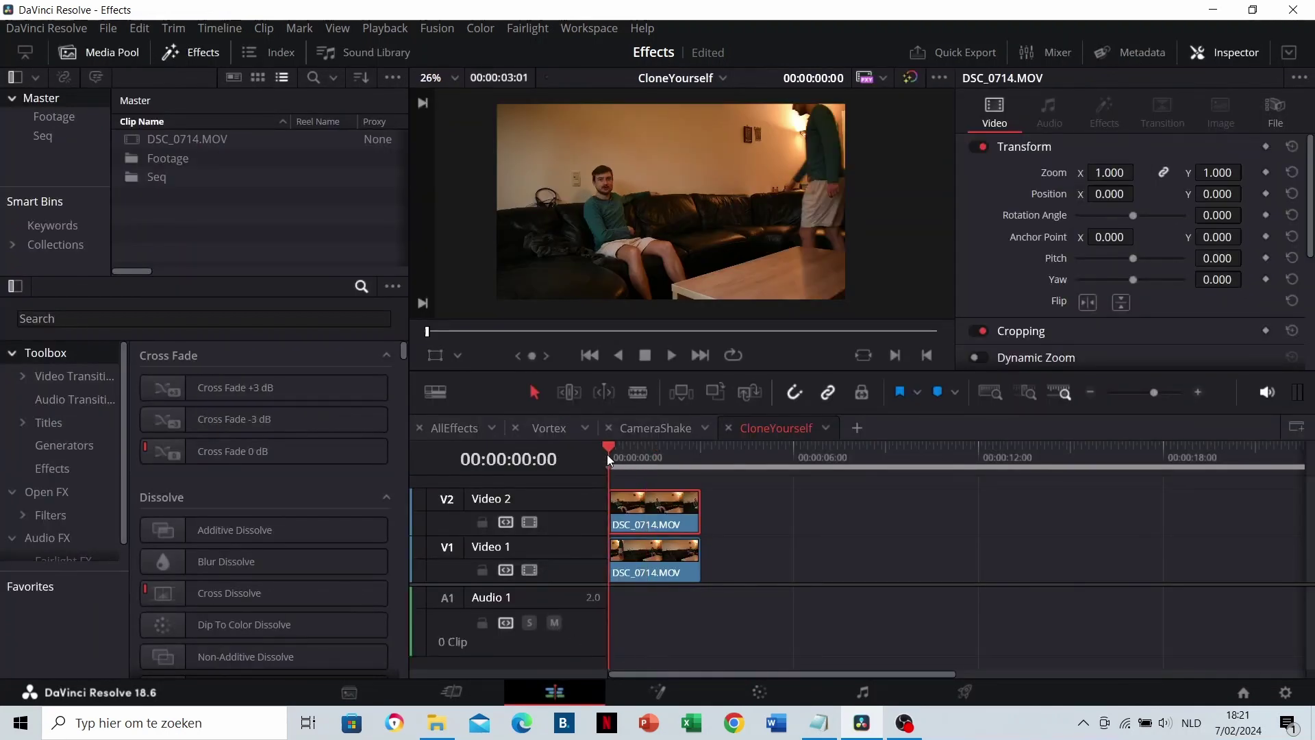
key(space)
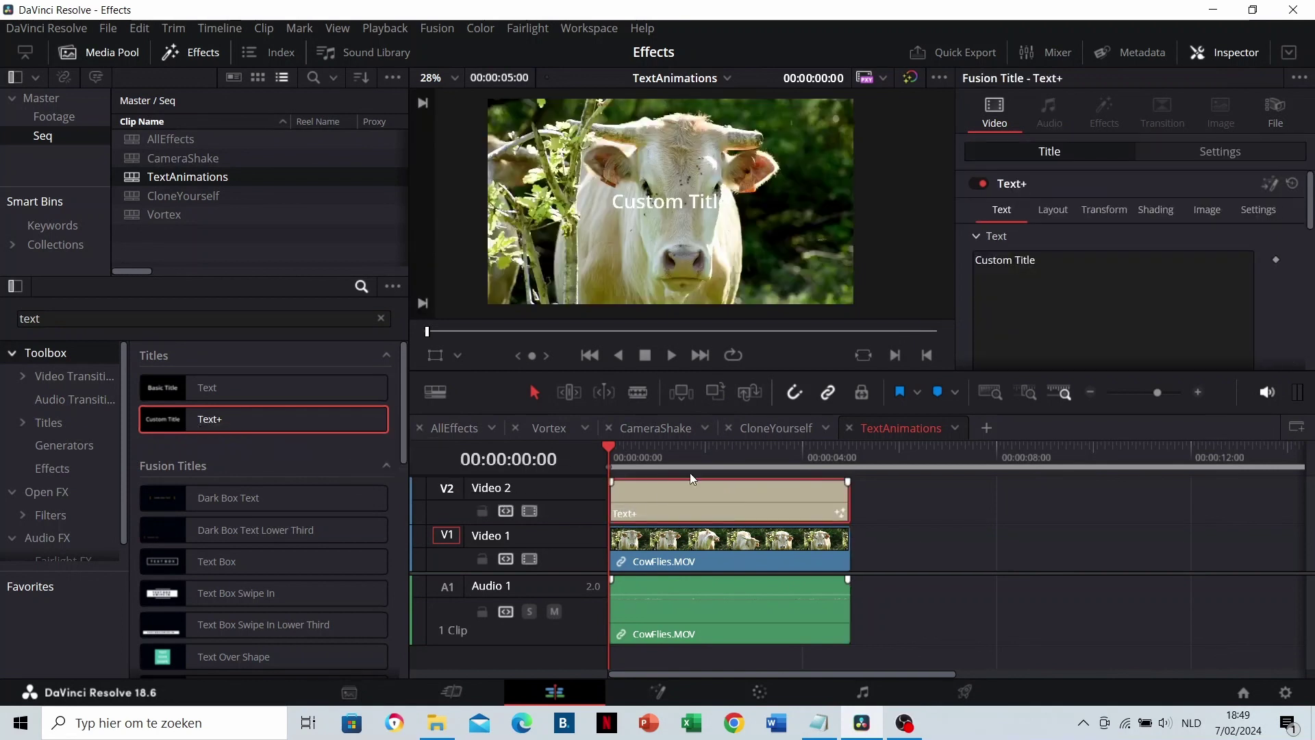
Step: Replace the title text with 'I'm tired of flies' and make it much larger
click(1004, 271)
key(ctrl+a)
text(I'm tired of flies)
scroll(997, 268, down, 1)
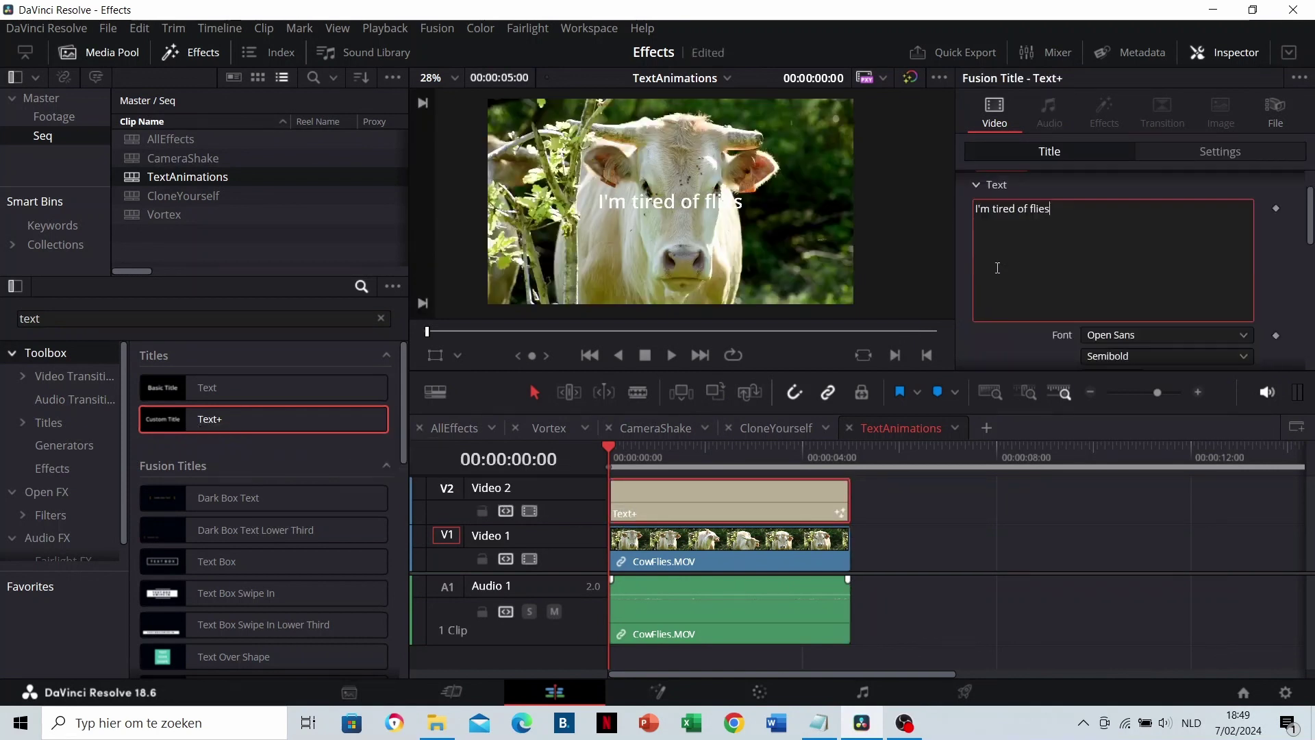
scroll(997, 268, down, 3)
click(1104, 297)
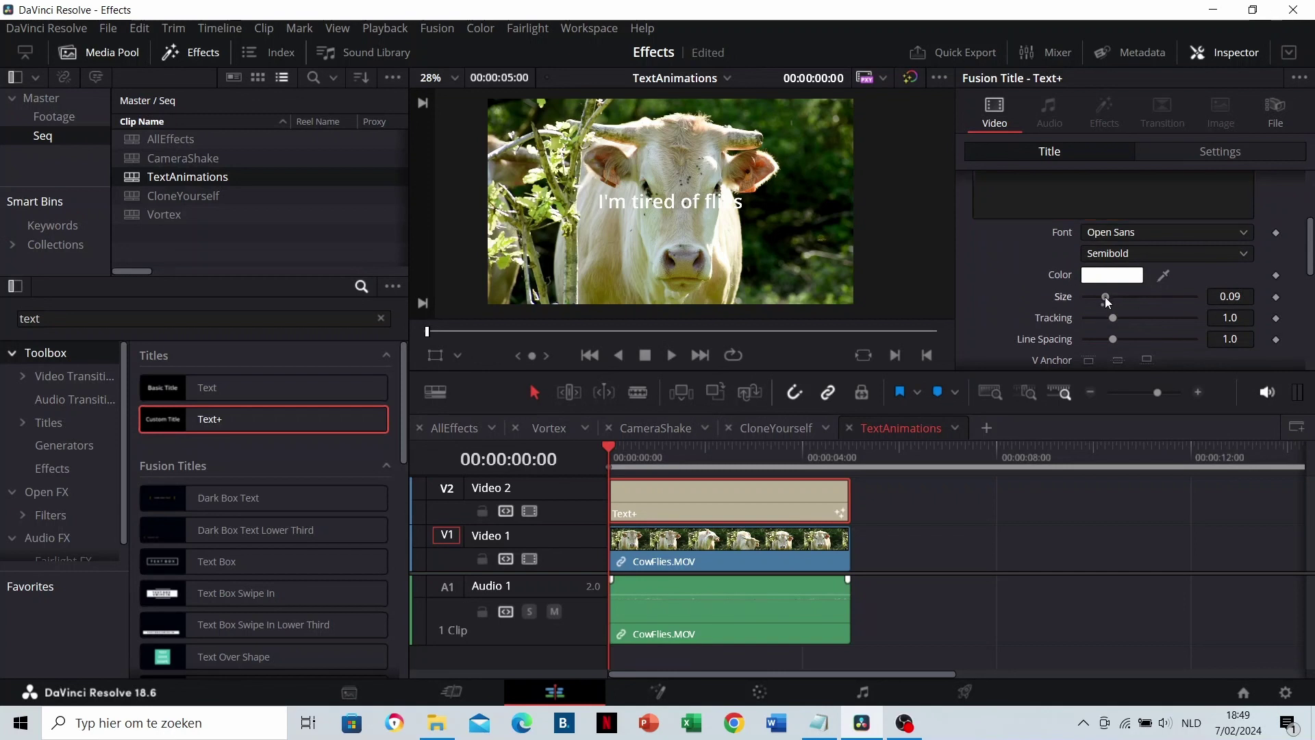
mouse_move(1104, 297)
mouse_down()
mouse_move(1197, 300)
mouse_move(1124, 302)
mouse_up()
Step: Keyframe the title's Center Z depth, setting 0.6 at 00:00:01:05, and turn on the black shadow
scroll(1124, 301, up, 5)
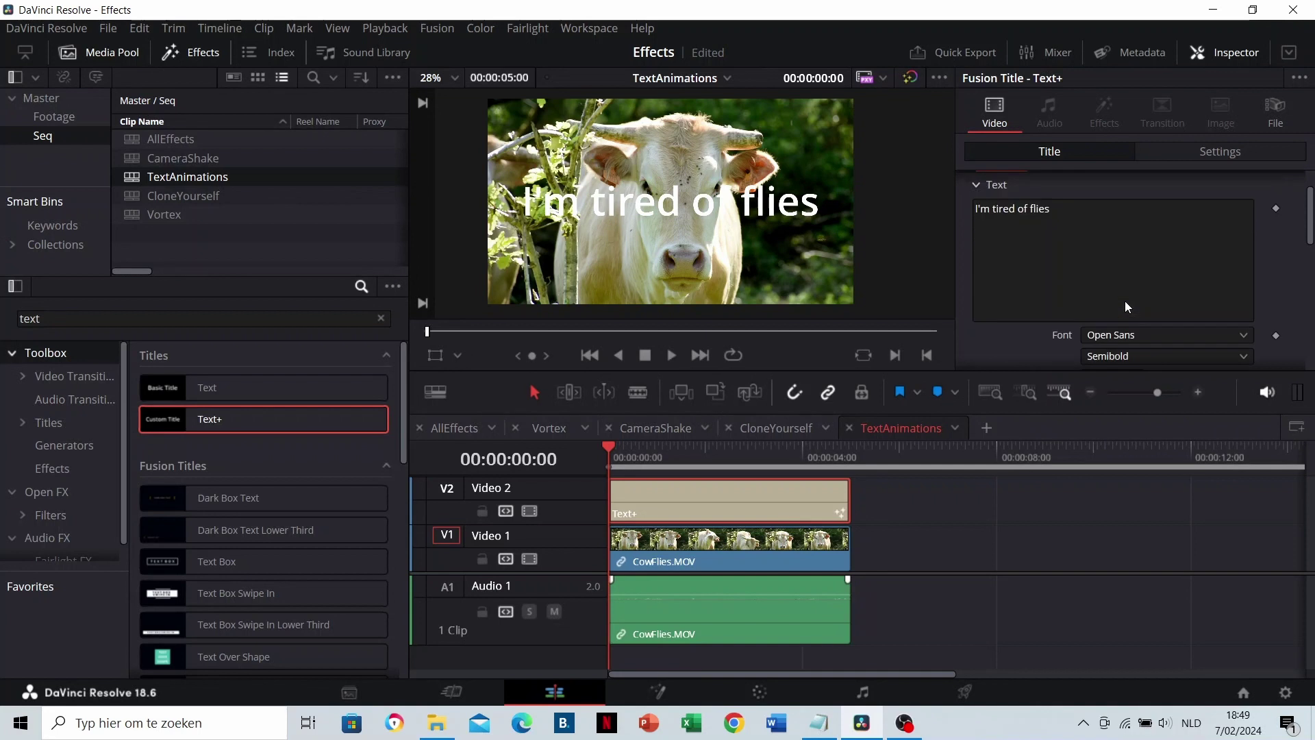
click(1060, 212)
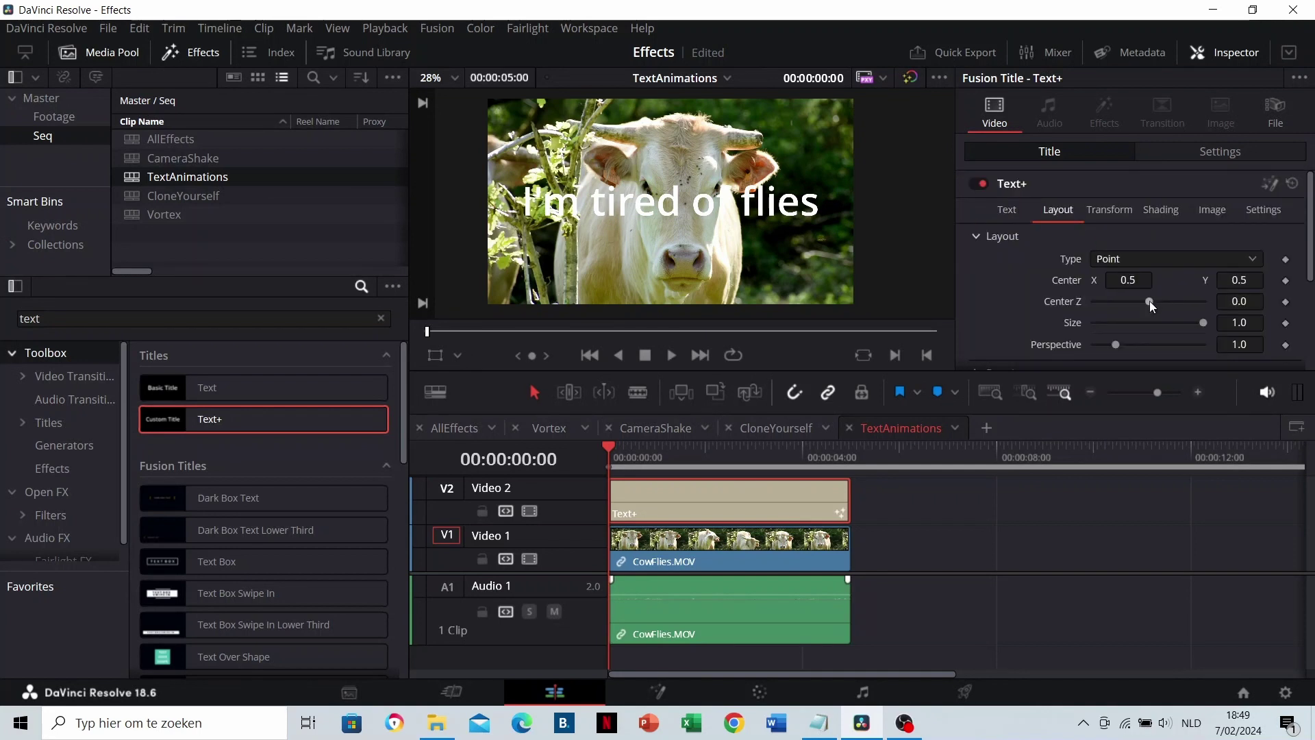
mouse_move(1149, 302)
mouse_down()
mouse_move(1204, 302)
mouse_move(1133, 301)
mouse_up()
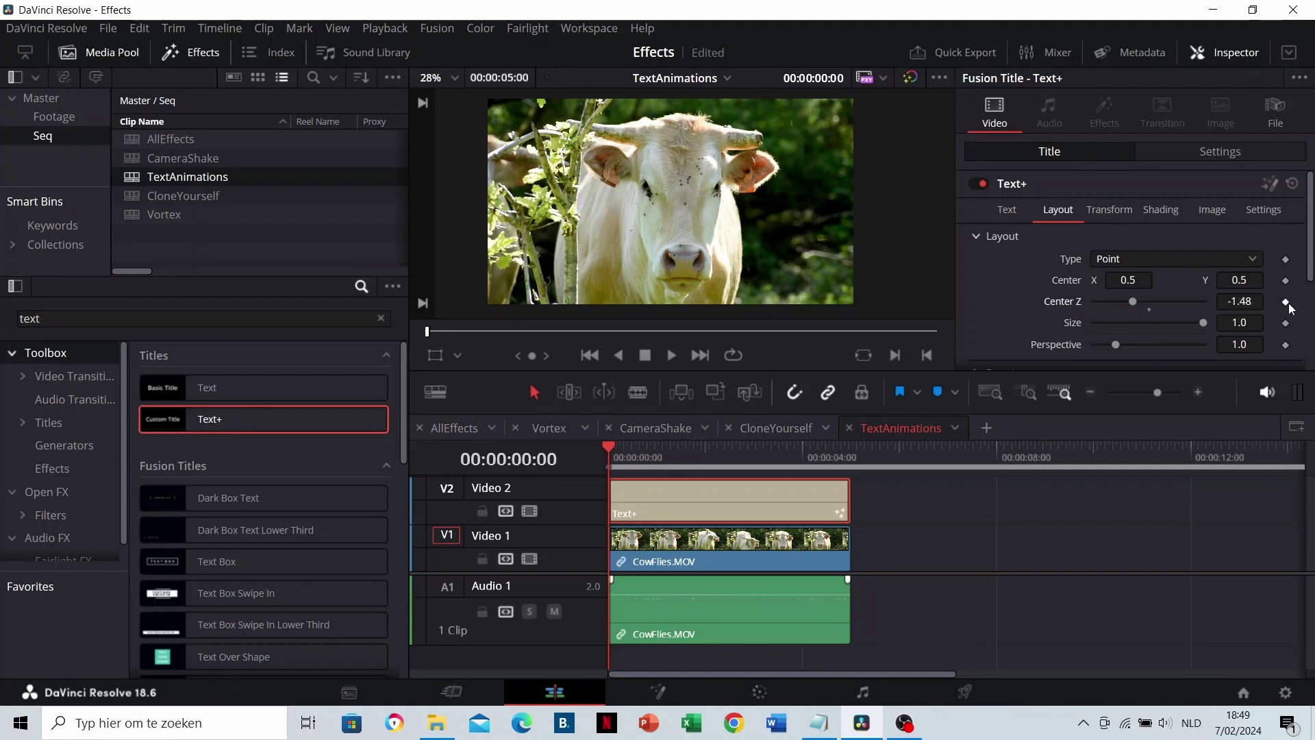
click(667, 454)
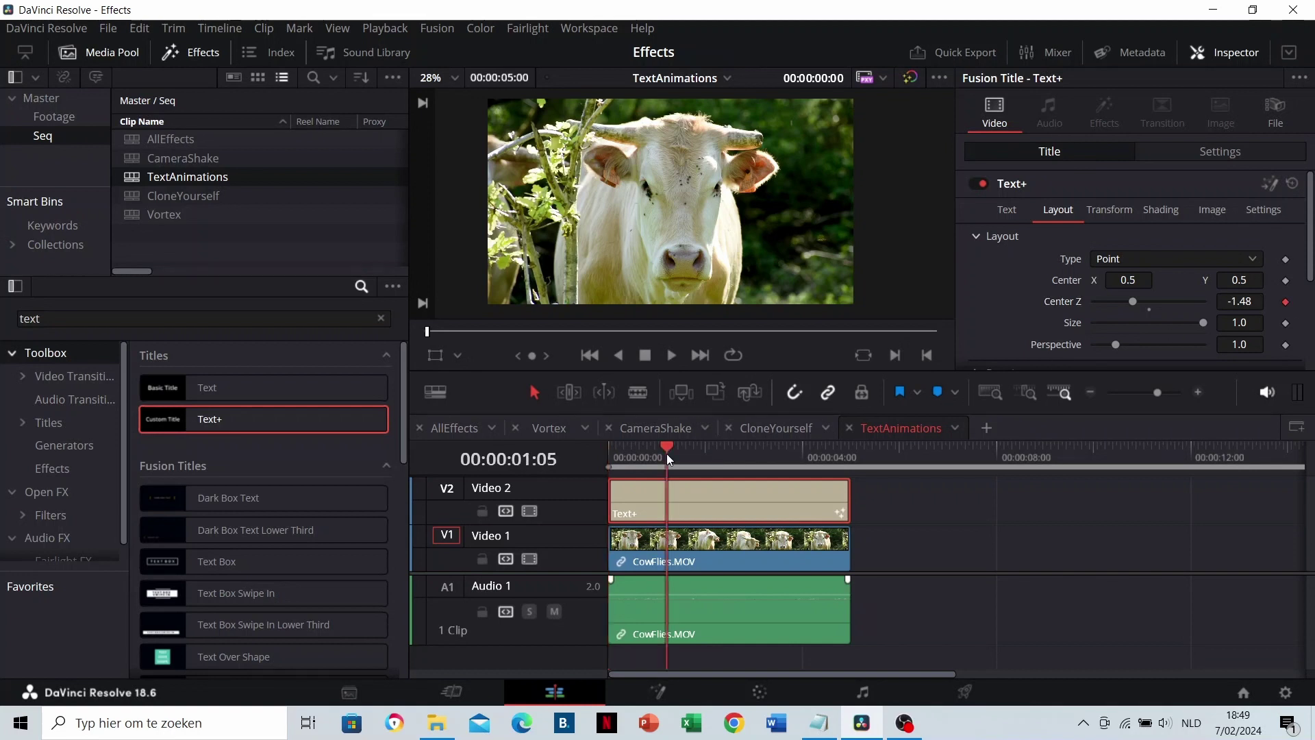
click(1244, 300)
text(0.6)
key(Return)
click(1156, 208)
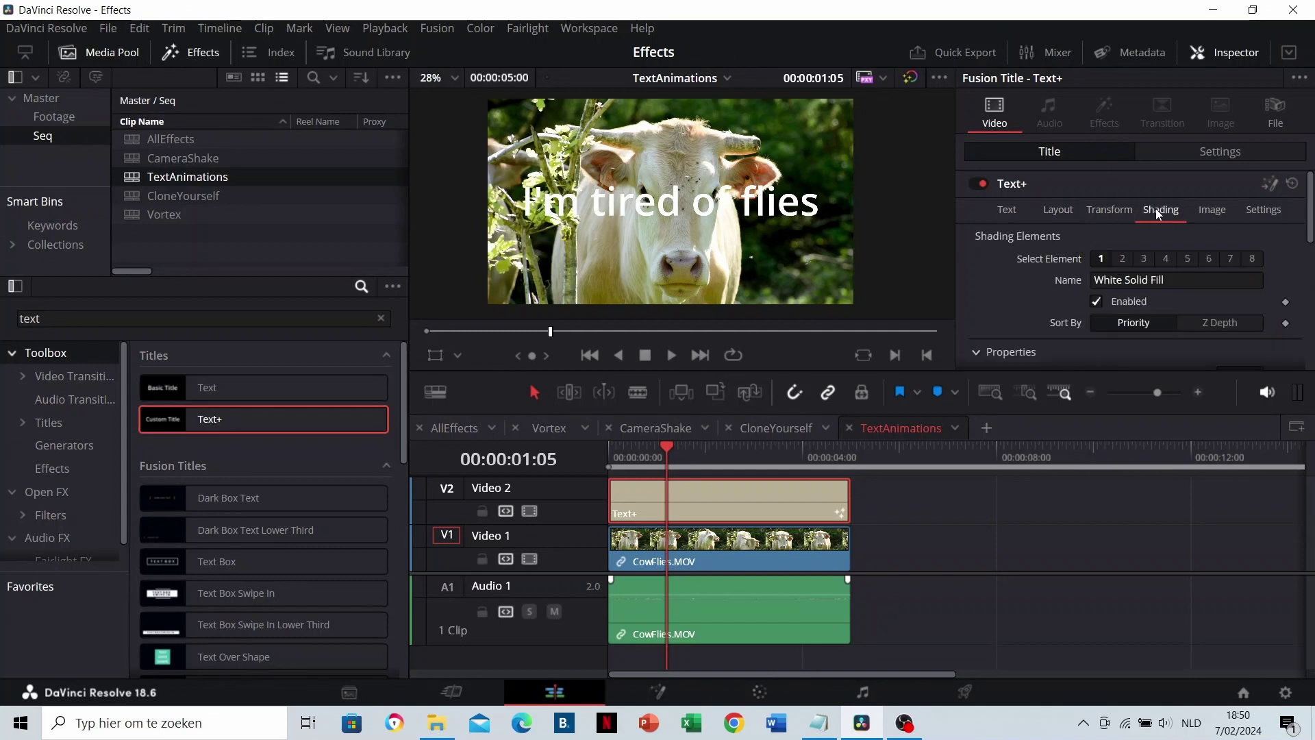
click(1098, 302)
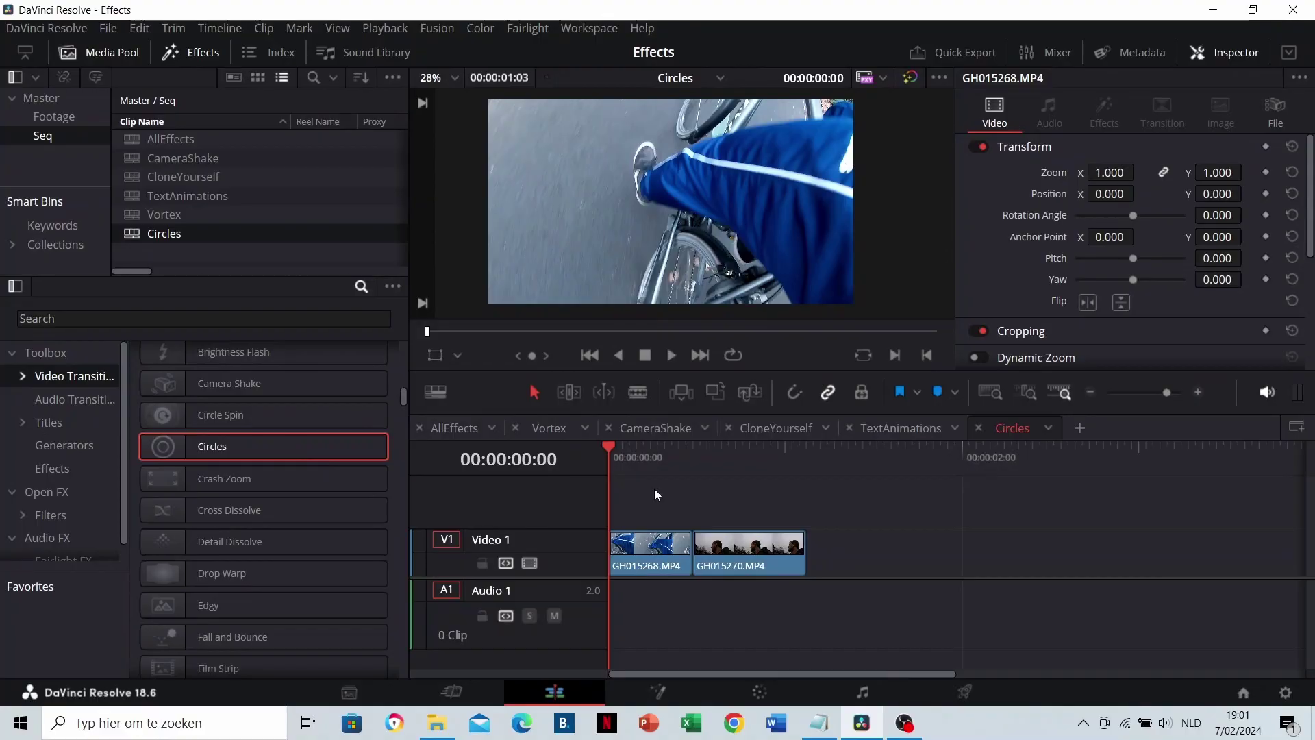
Step: Place a Circles transition between GH015268.MP4 and GH015270.MP4 and preview it
drag(305, 446, 697, 540)
key(space)
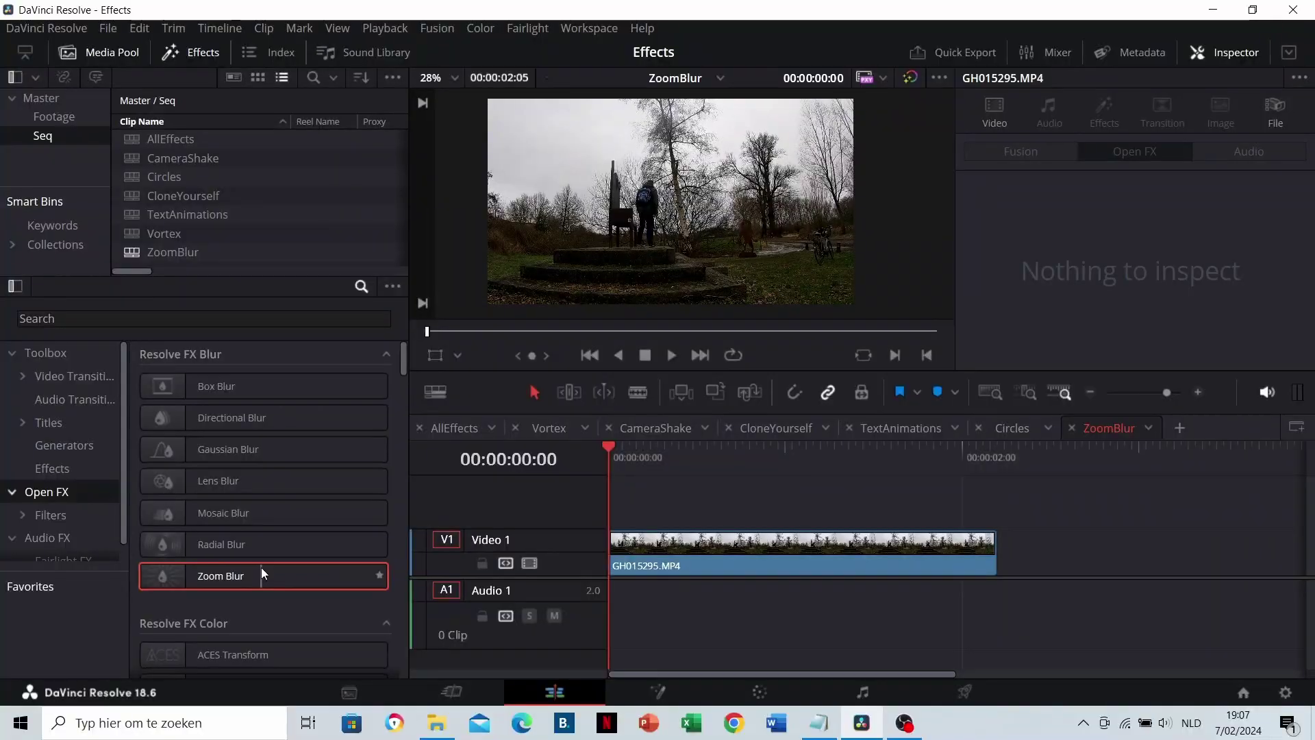
Step: Apply Zoom Blur to GH015295.MP4, keyframing Zoom Amount from 0.400 at start to 0 at 00:00:00:18, then preview
drag(264, 574, 623, 543)
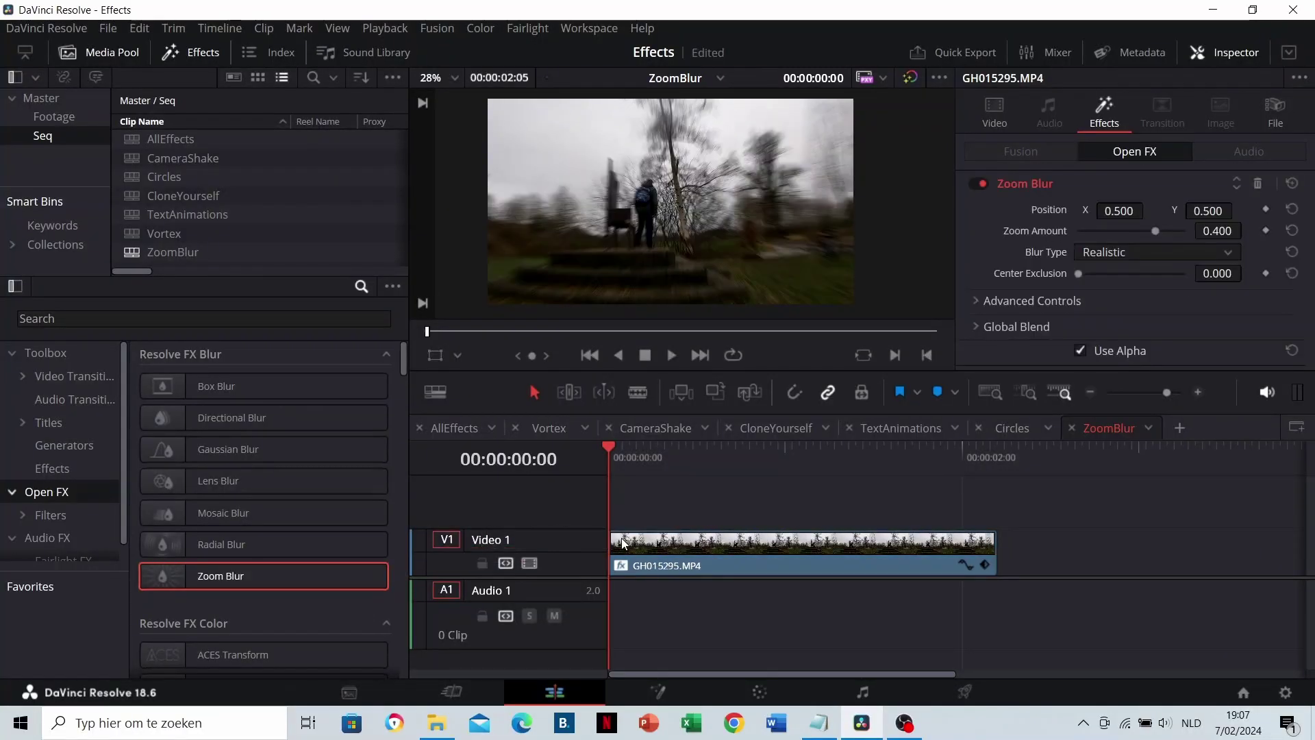
click(1266, 230)
click(734, 446)
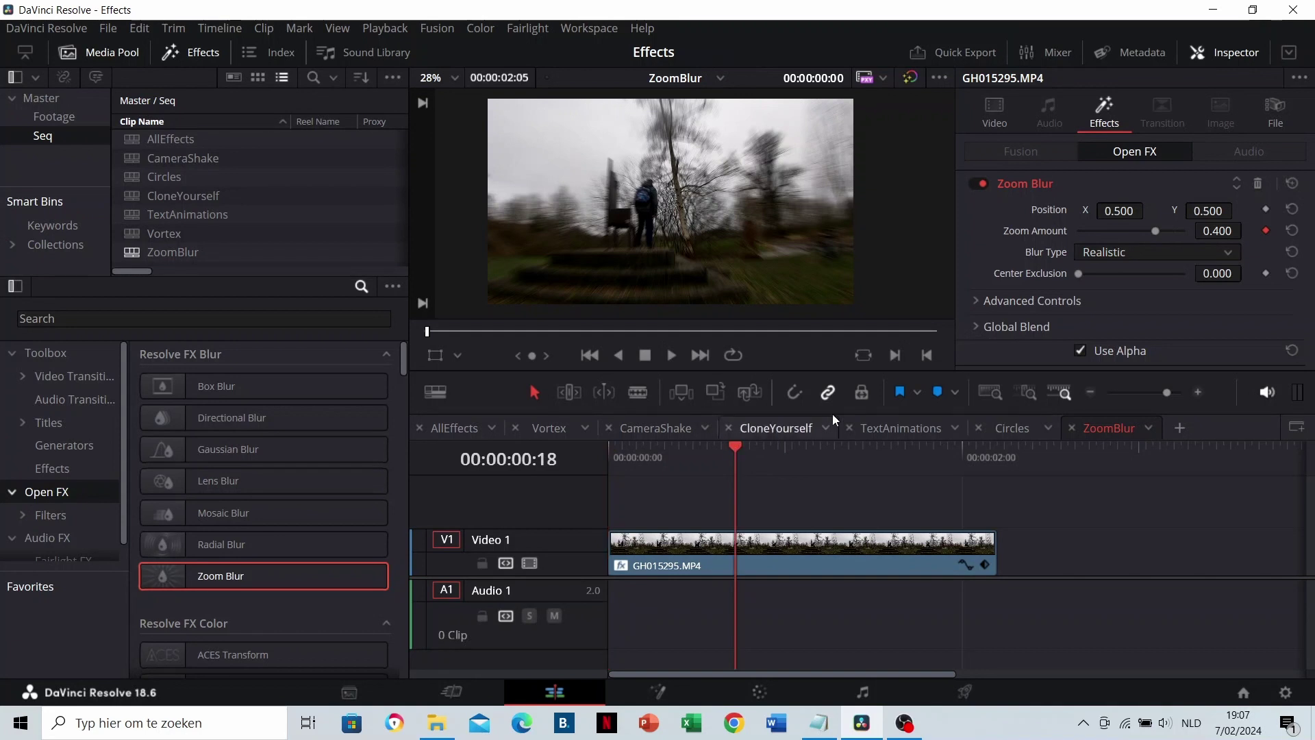
click(1225, 229)
text(0)
key(Return)
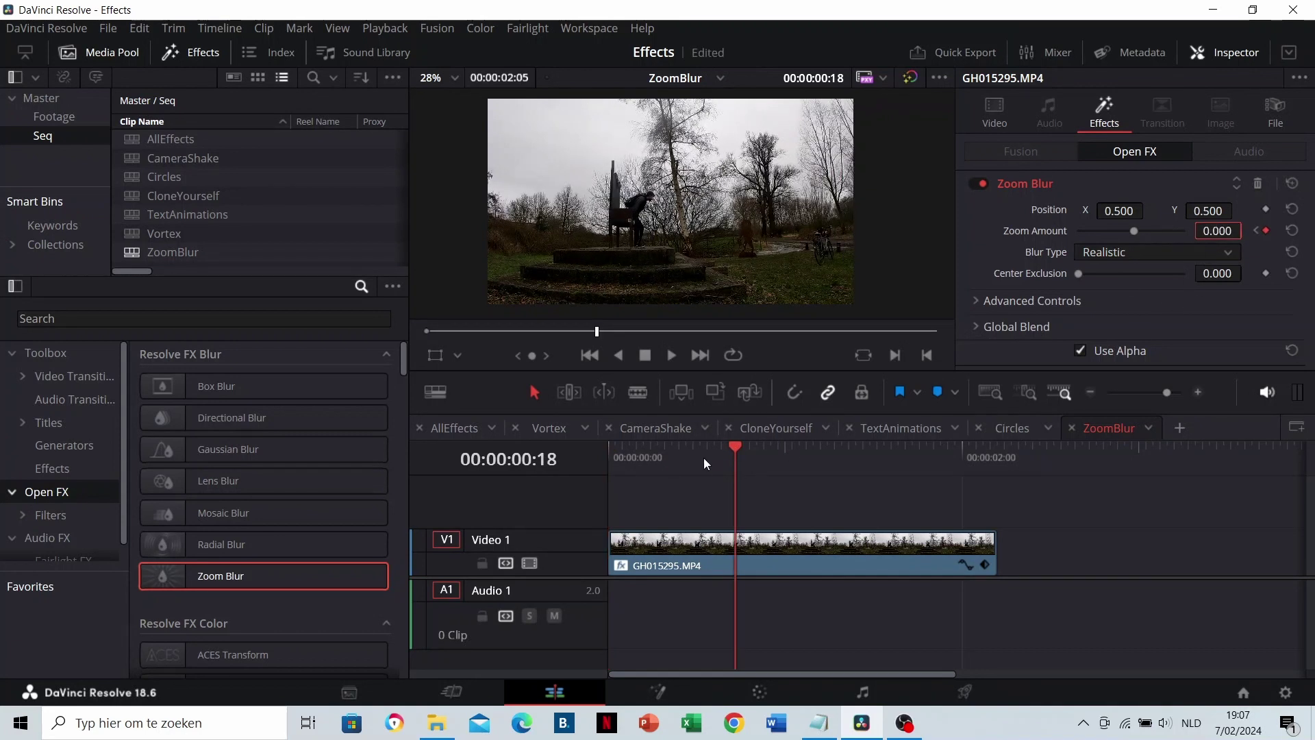
click(611, 445)
key(space)
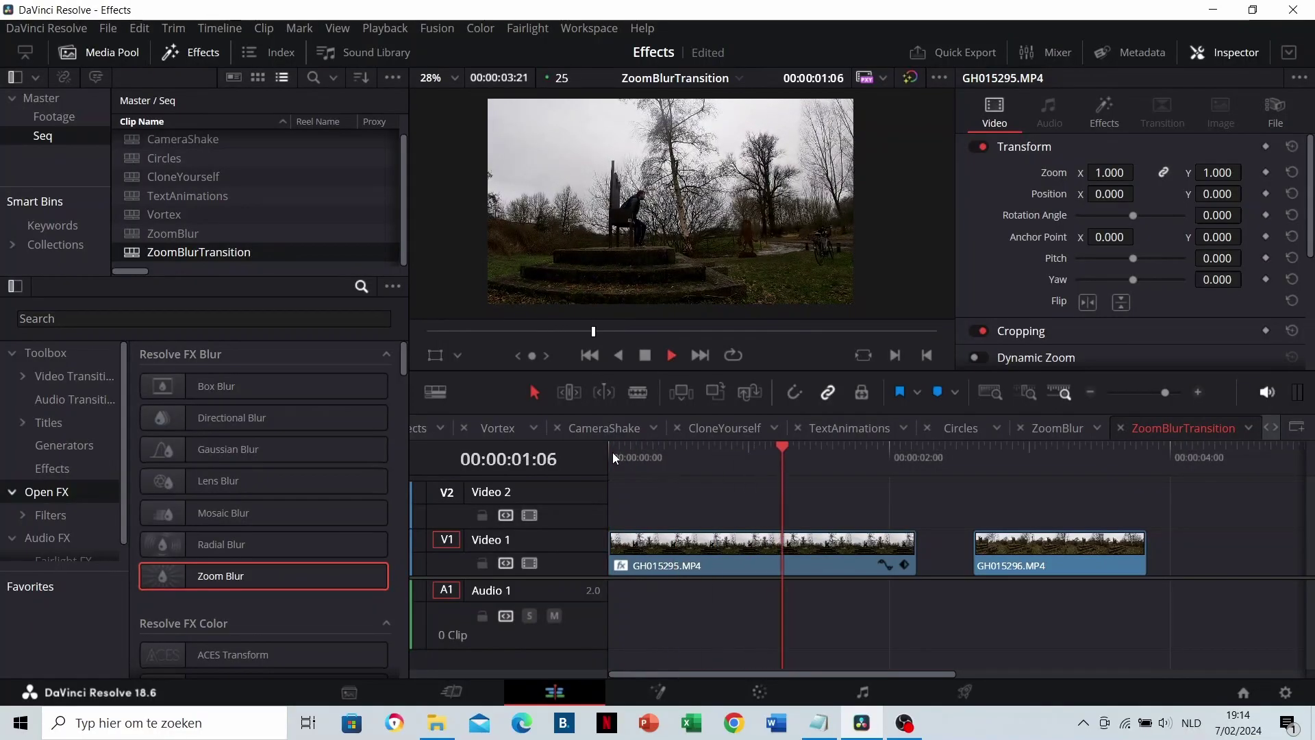
Step: Move GH015295.MP4 after GH015296.MP4, apply Zoom Blur to GH015296, and keyframe Zoom Amount at the cut
drag(684, 552, 852, 561)
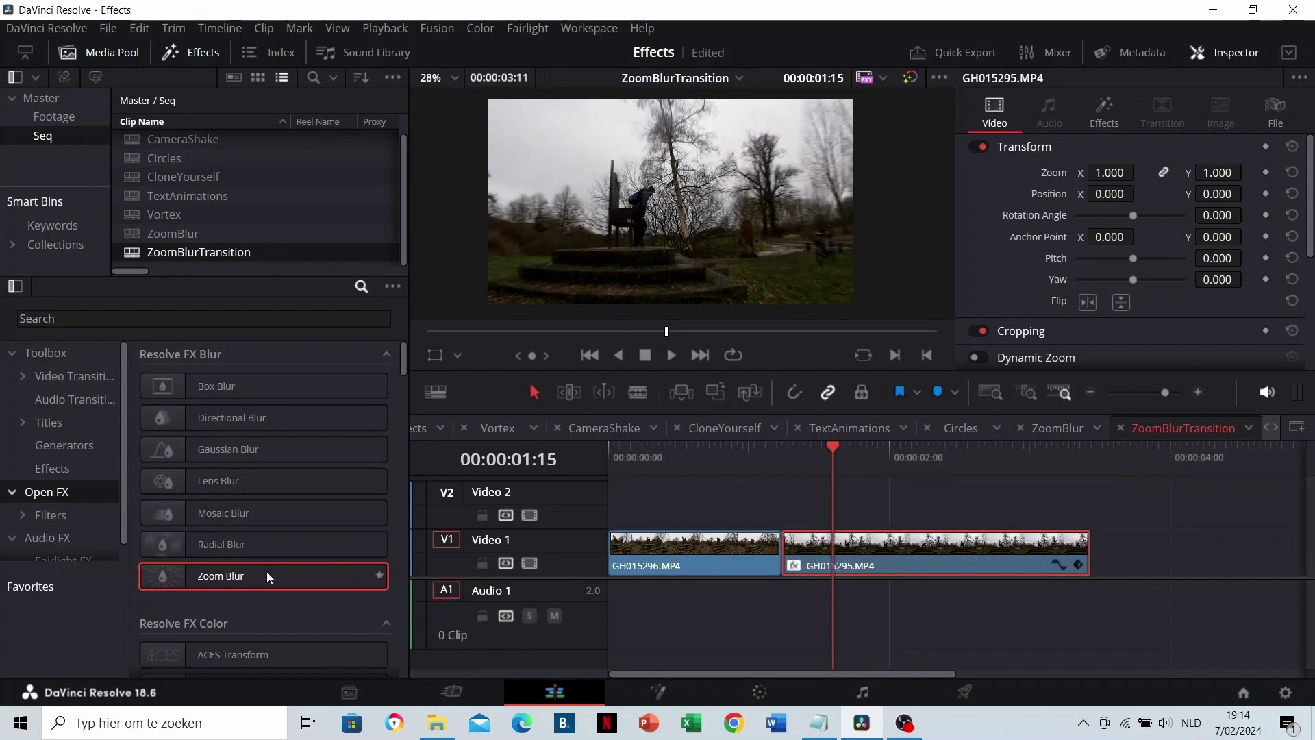
drag(266, 571, 656, 543)
click(779, 452)
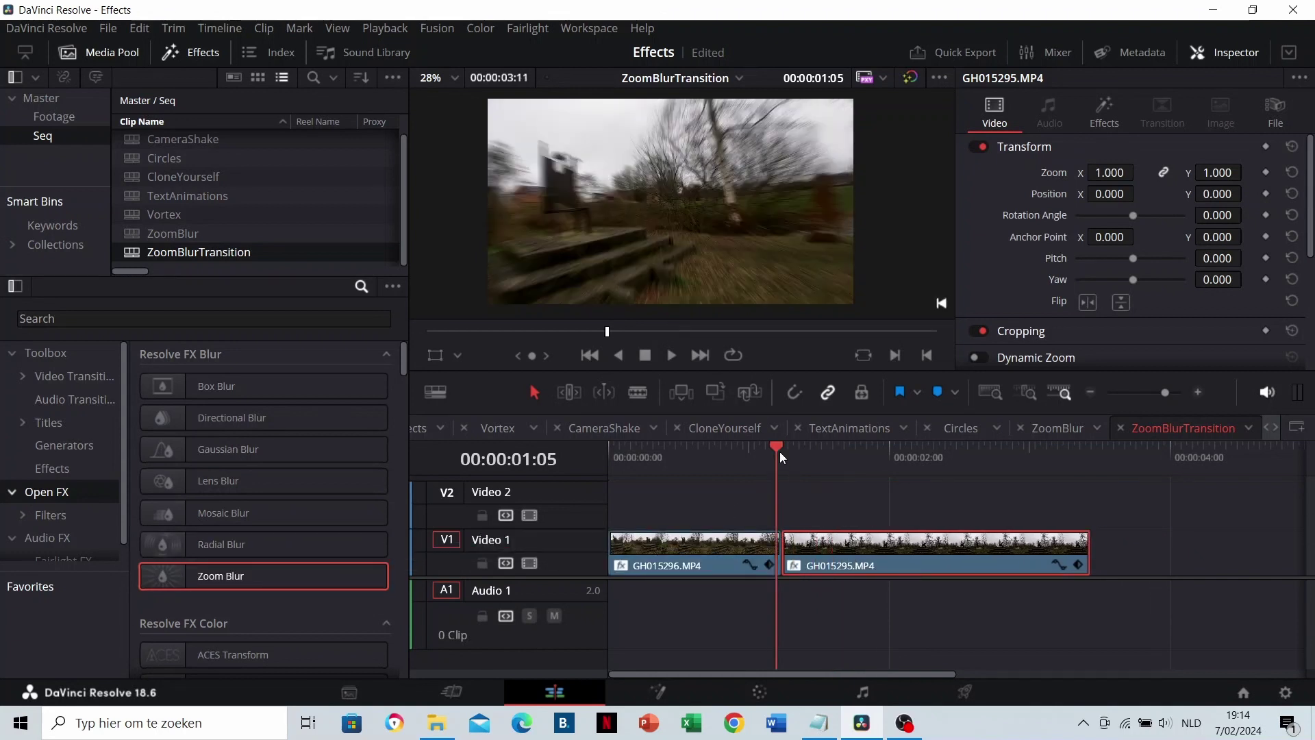
click(729, 543)
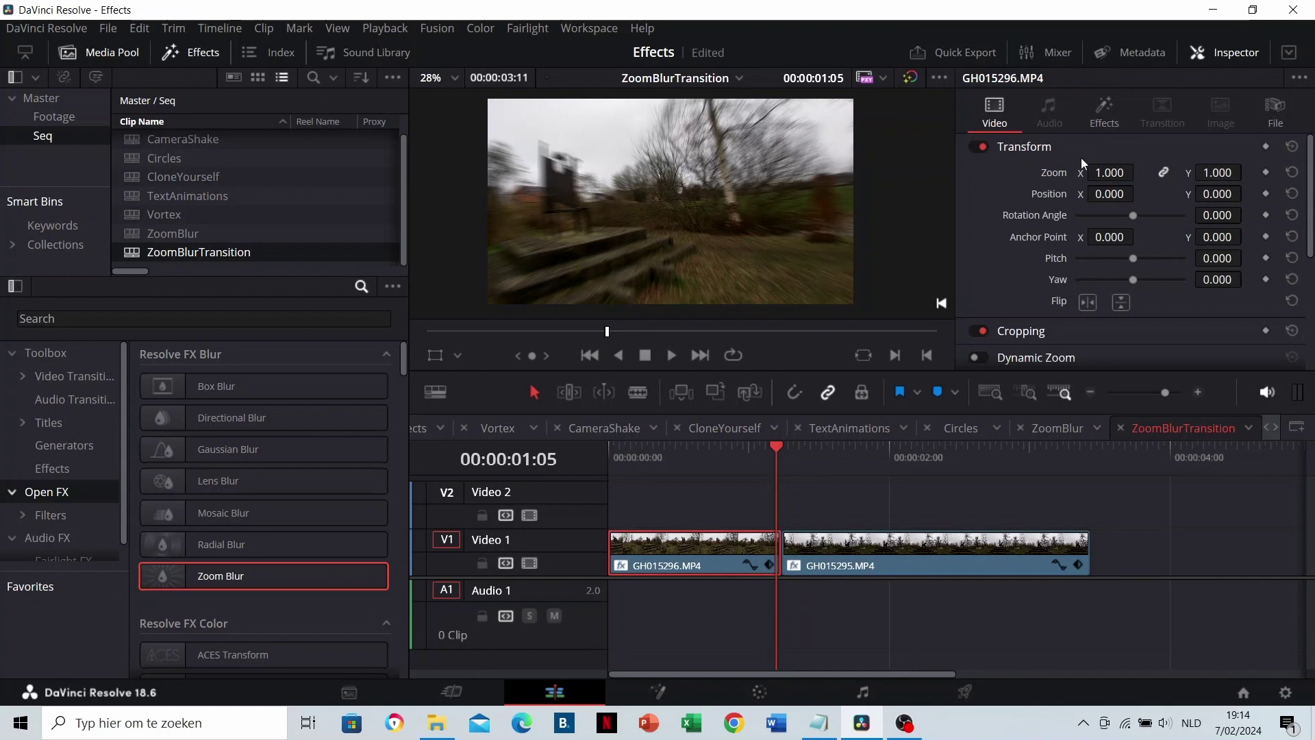
click(1103, 117)
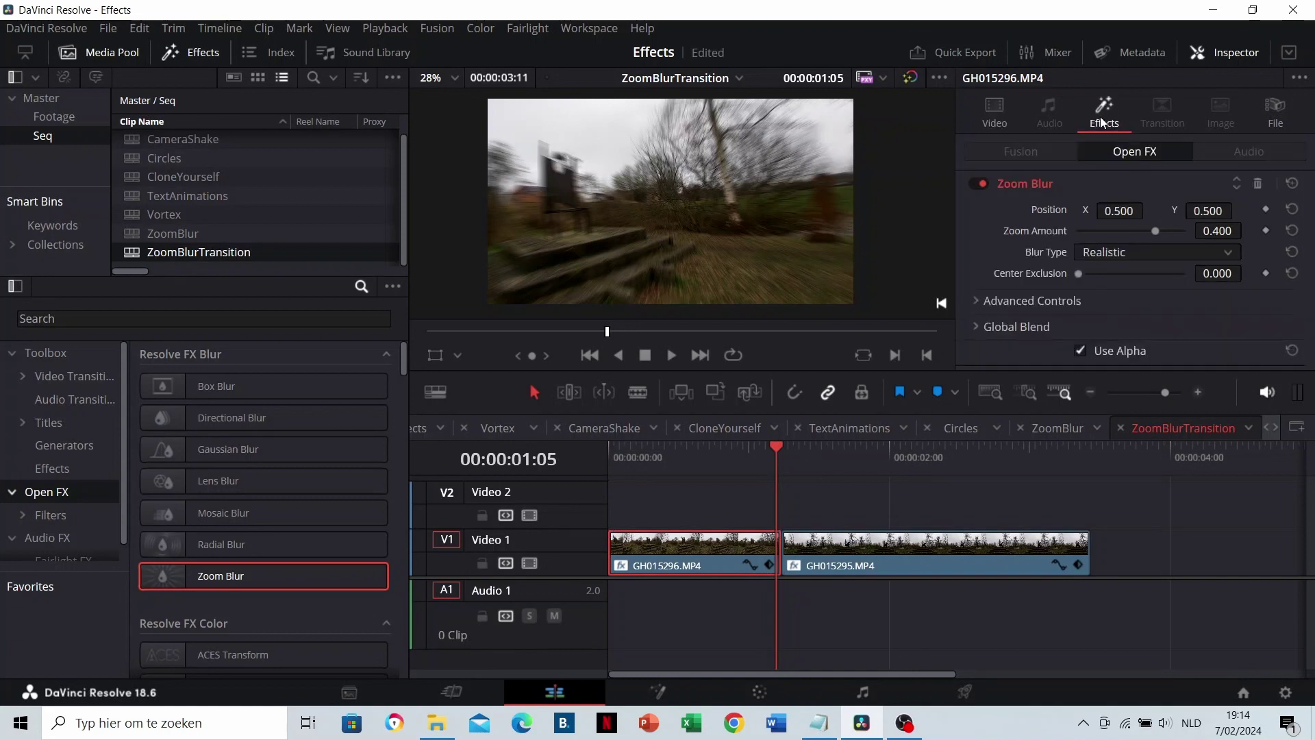
click(1265, 230)
Step: Set Zoom Amount to 0 near the start of GH015296 and preview the ramp
click(693, 449)
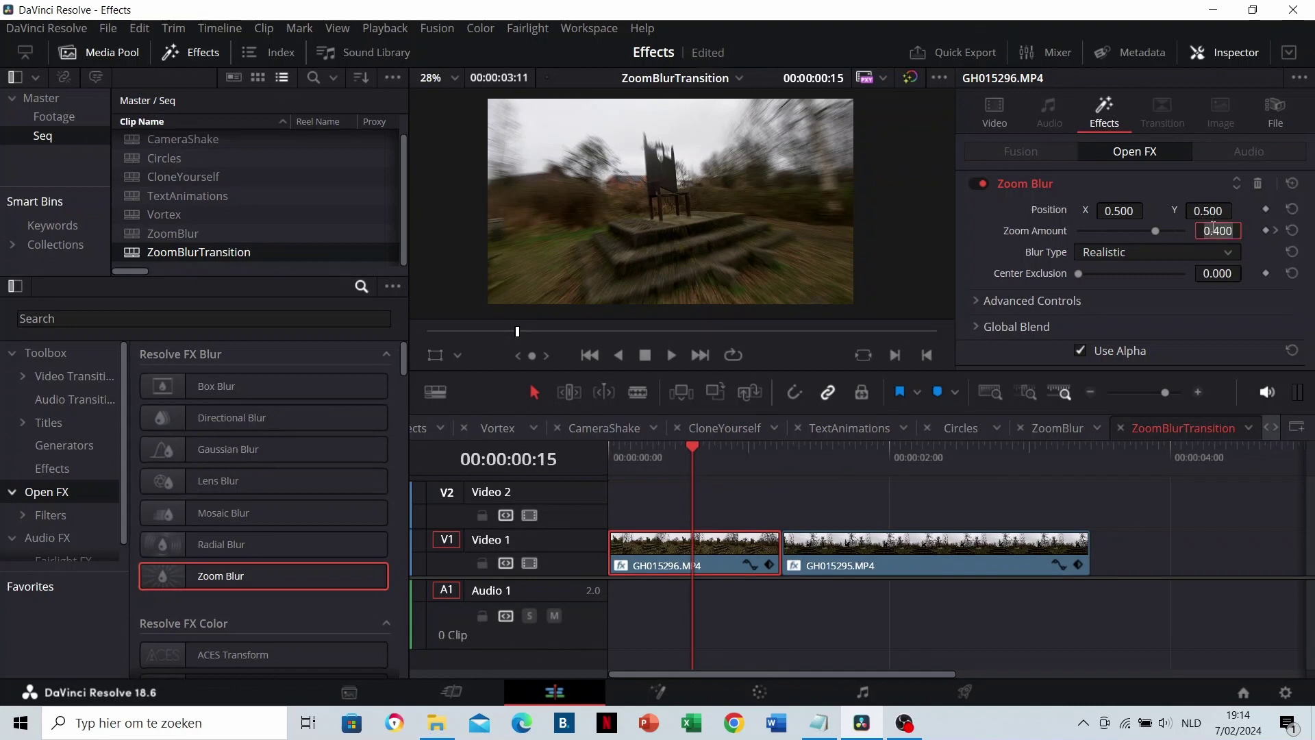
double_click(1214, 230)
text(0)
key(Return)
click(663, 452)
key(space)
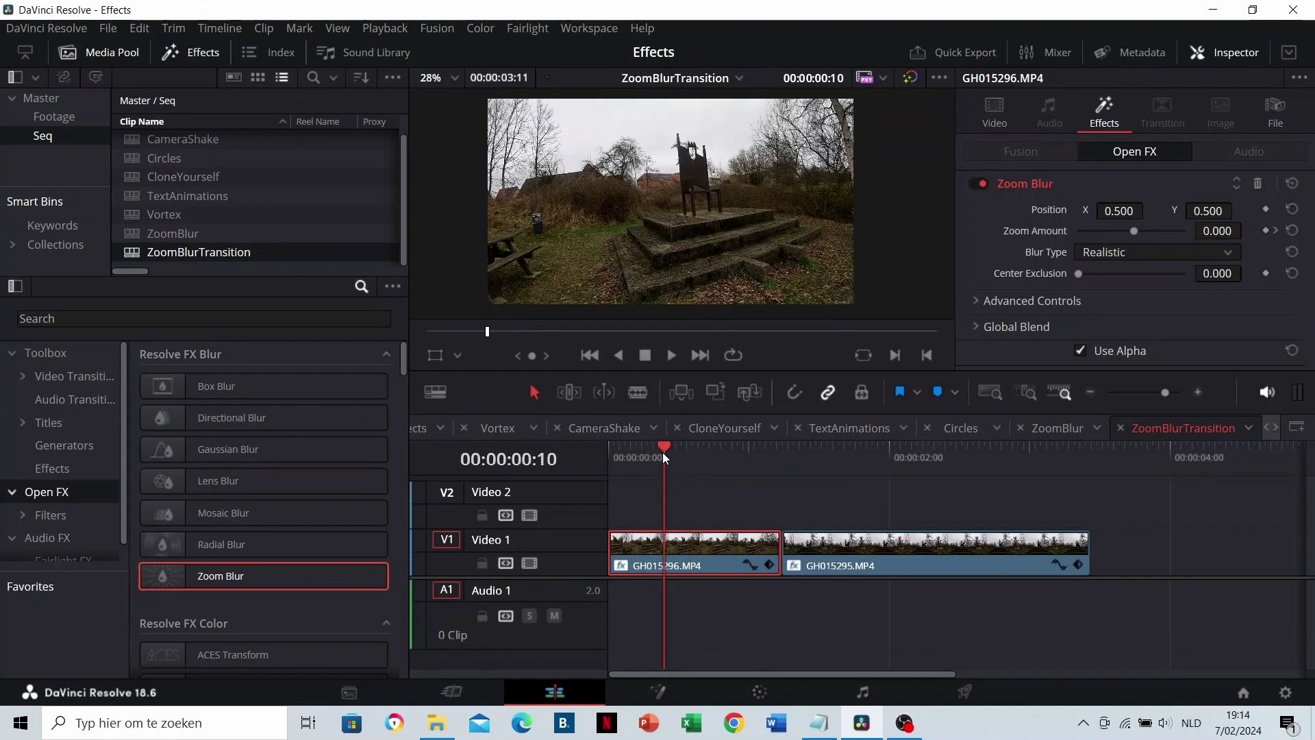
Step: Raise Zoom Amount to 0.824 at the 01:05 cut and replay the whole zoom blur transition
drag(663, 452, 775, 450)
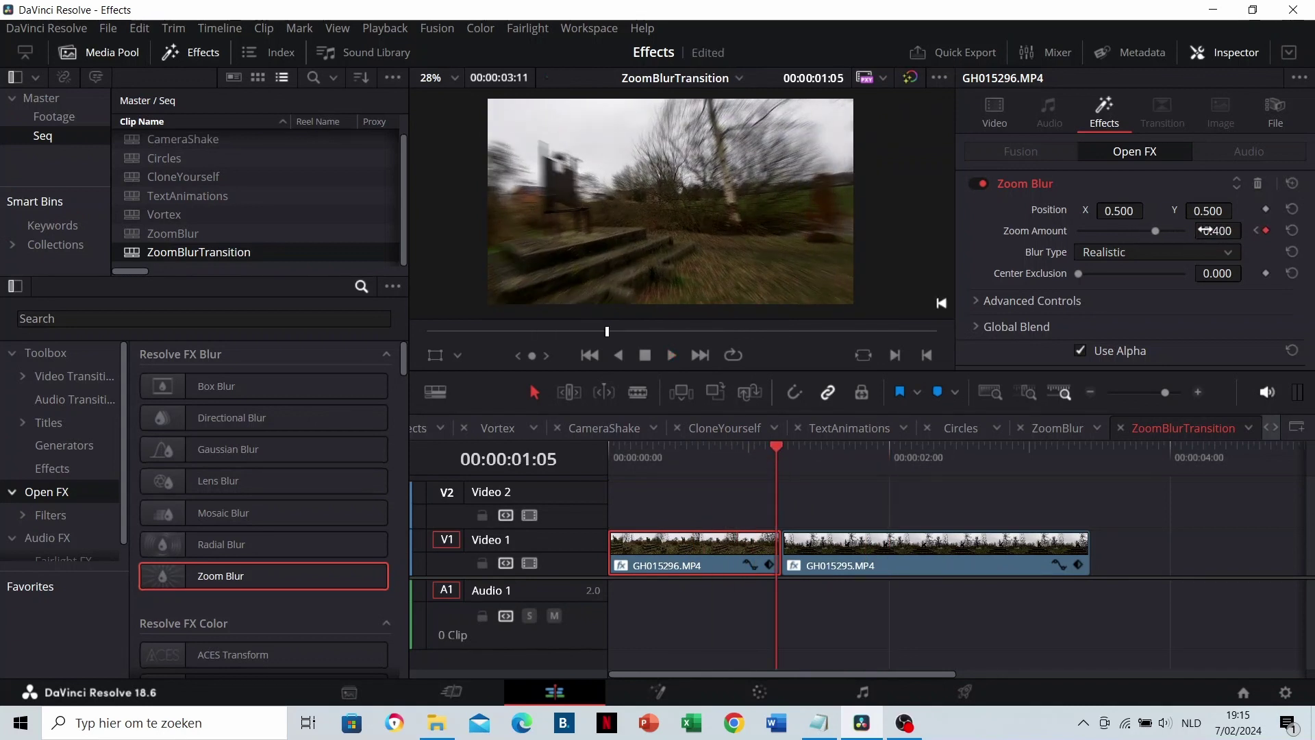
drag(1217, 231, 1281, 230)
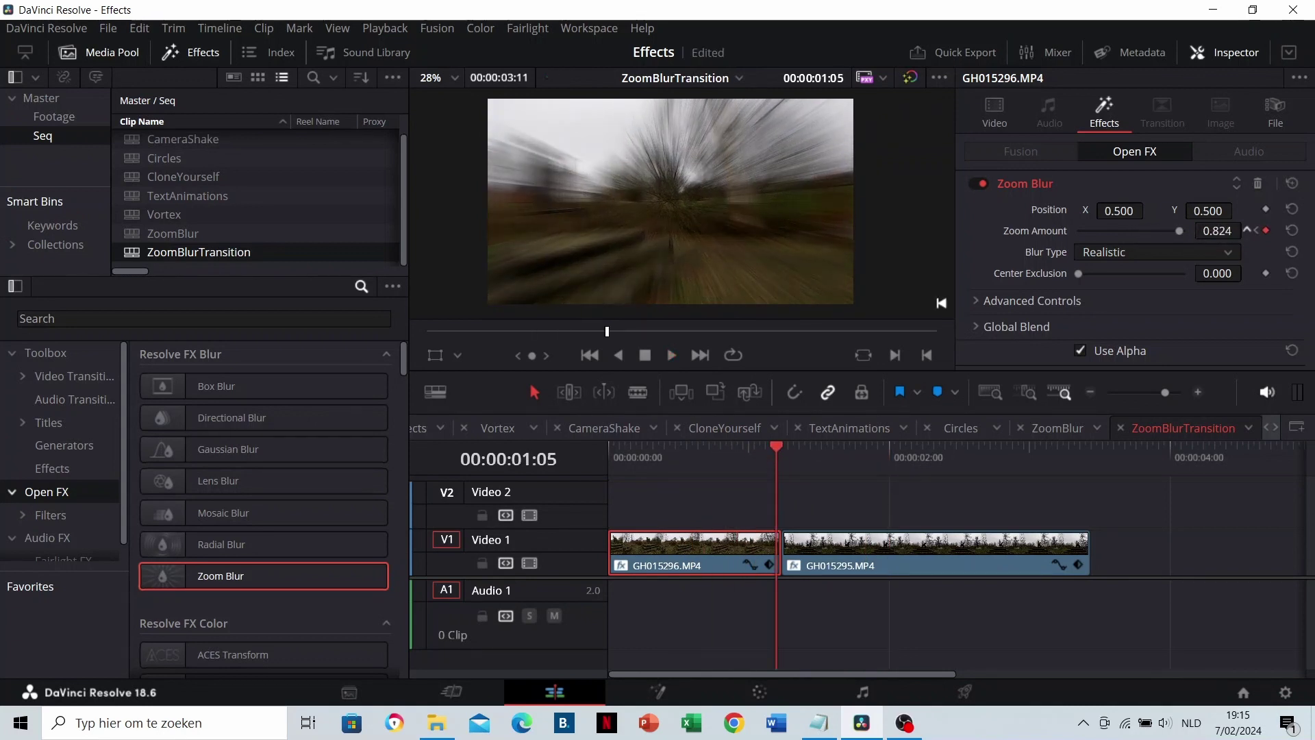
click(697, 456)
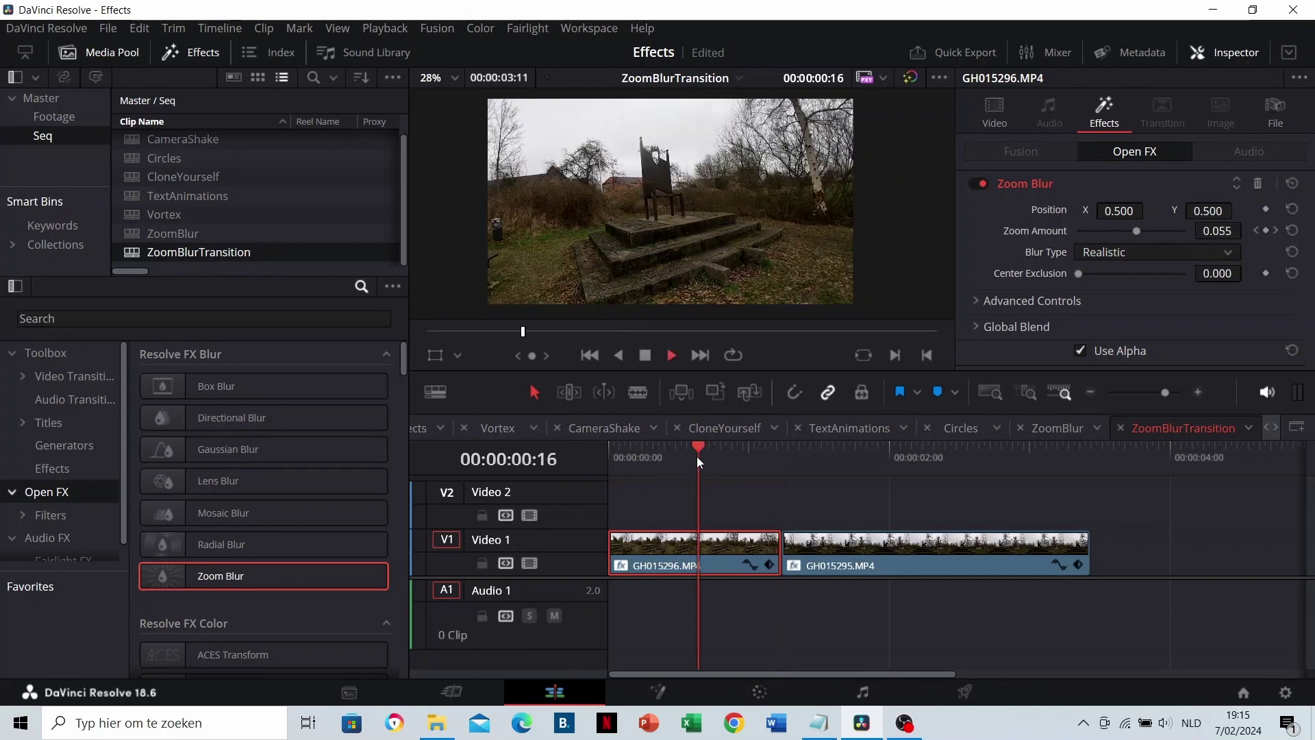
key(space)
drag(787, 458, 783, 458)
click(836, 545)
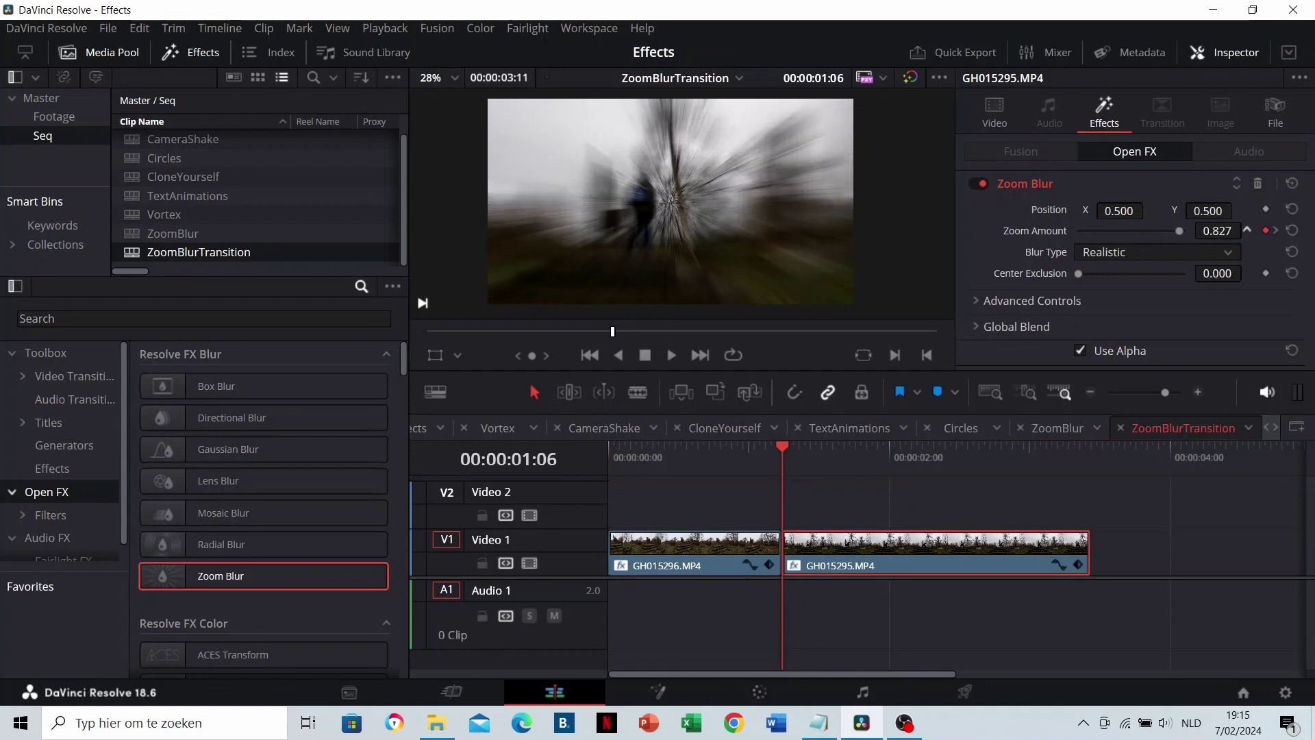
click(677, 450)
key(space)
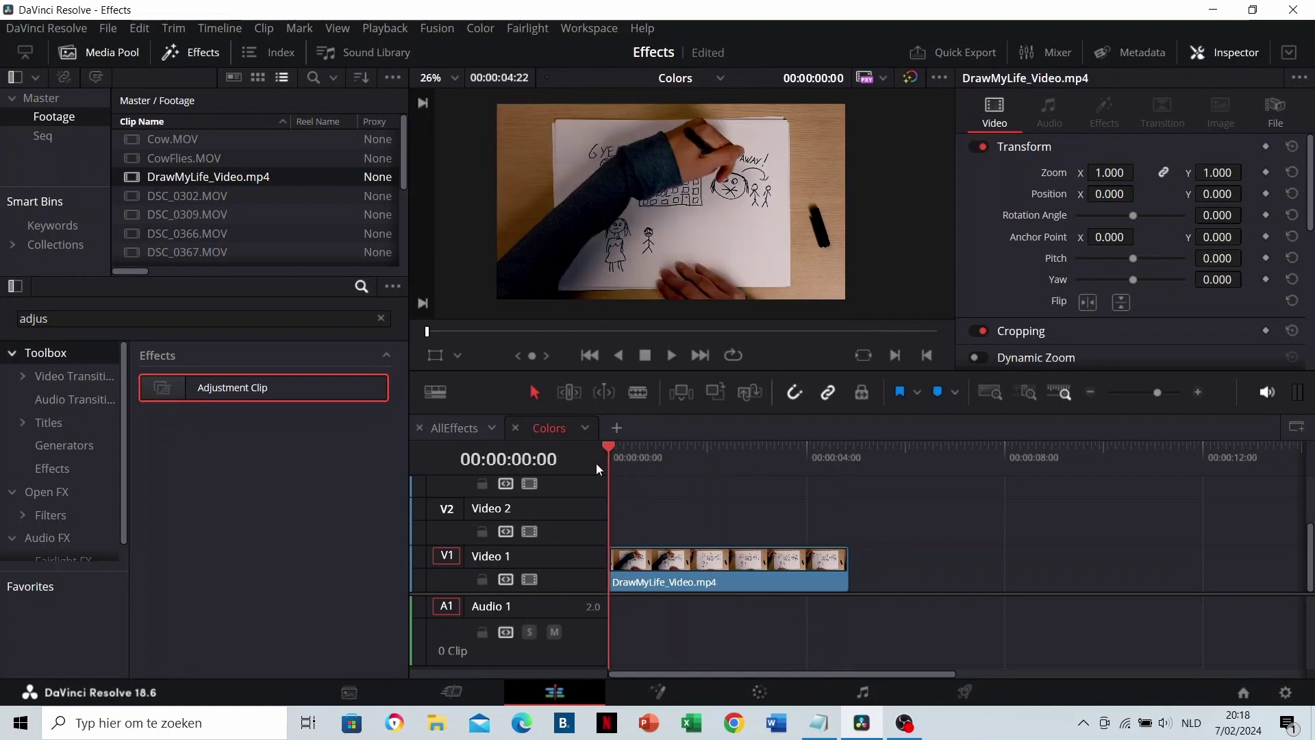
Step: Place an Adjustment Clip over DrawMyLife_Video.mp4, trim it to about 02:24, and add a copy on Video 3
drag(321, 395, 609, 517)
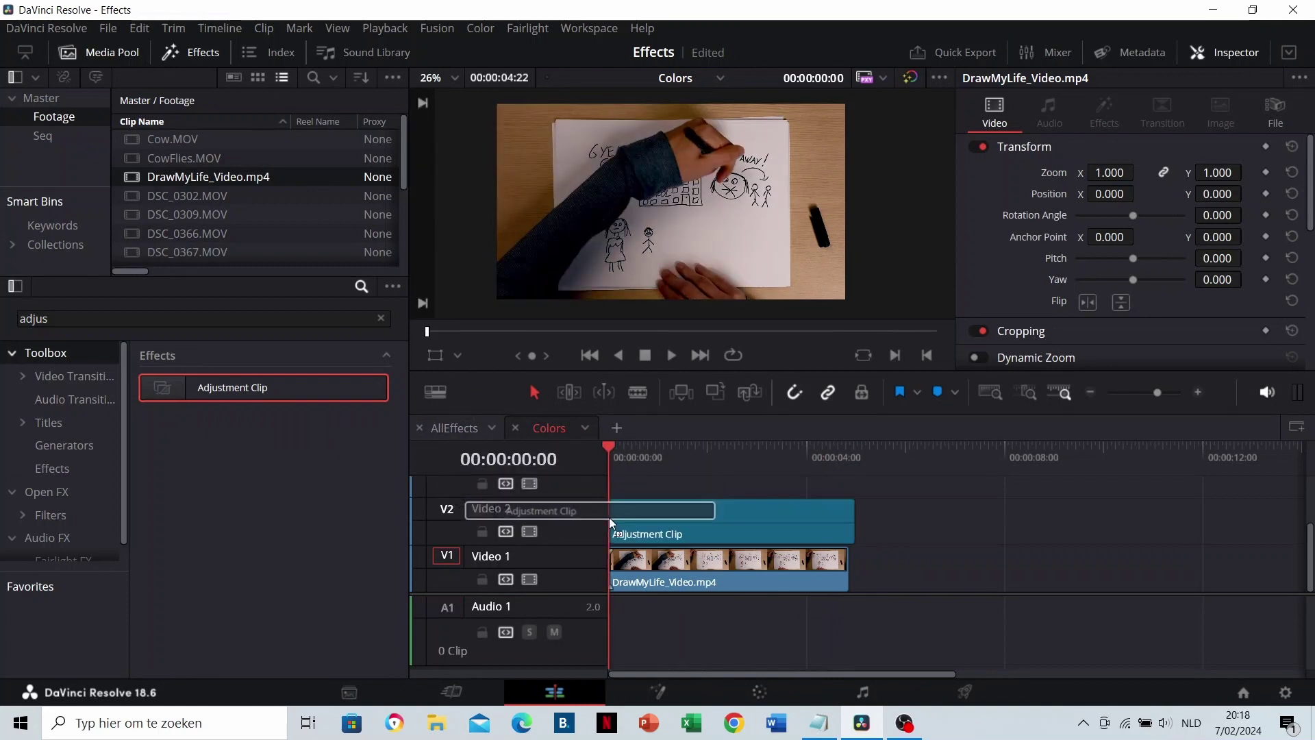
drag(851, 517, 730, 500)
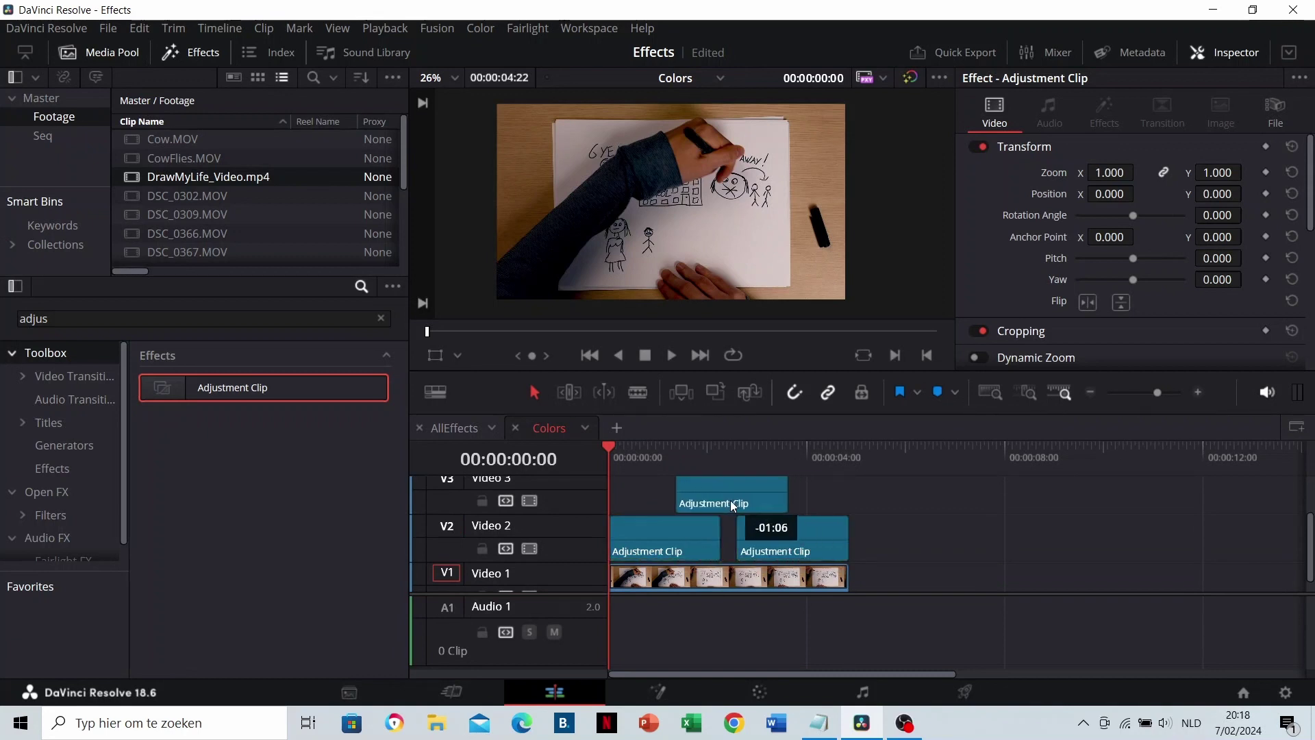
click(644, 472)
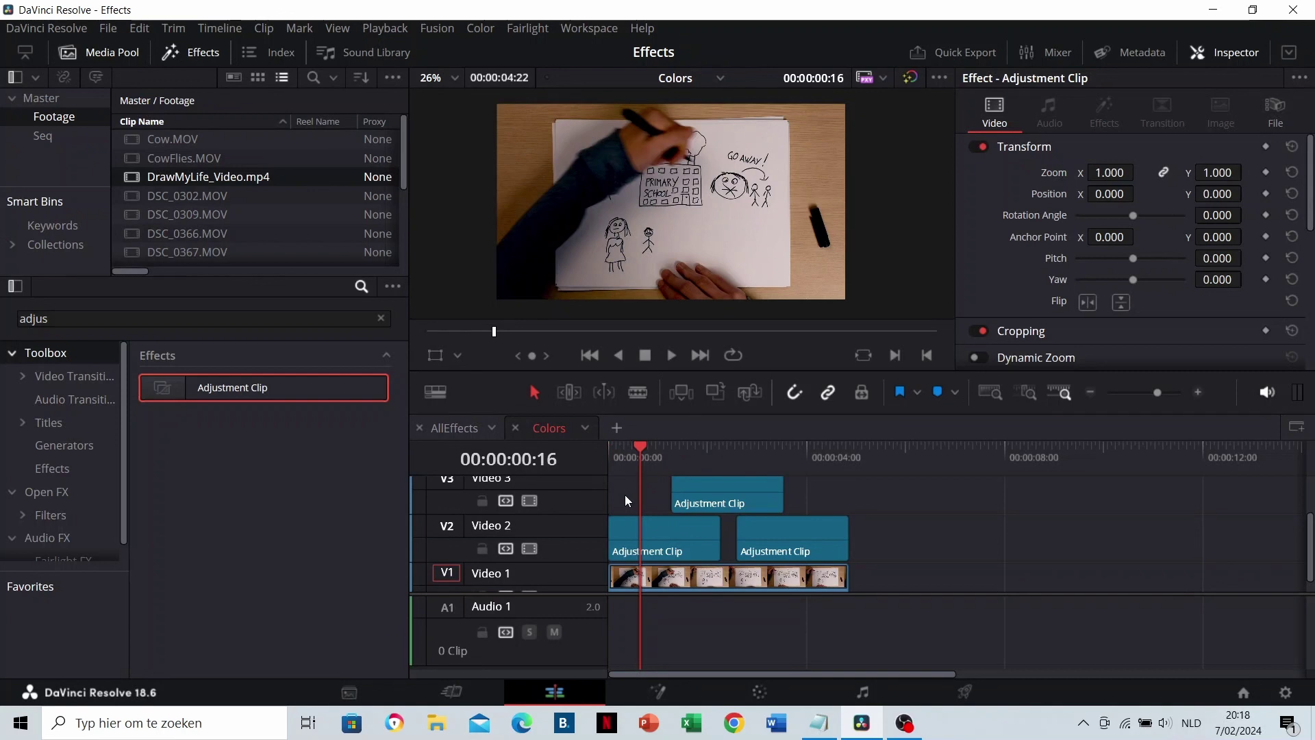
Step: In the Color Warper, tint the first adjustment clip blue and clip 04 at 00:00:03:18 magenta
click(748, 685)
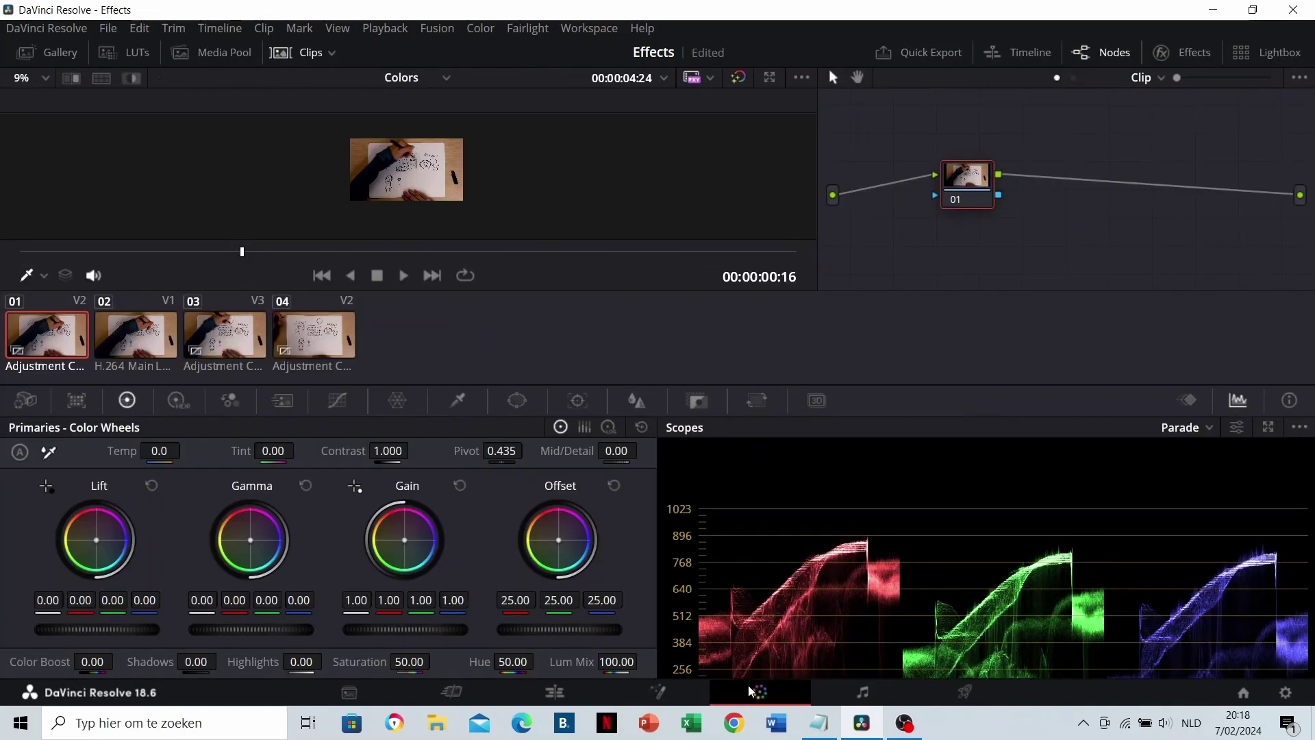
click(1033, 58)
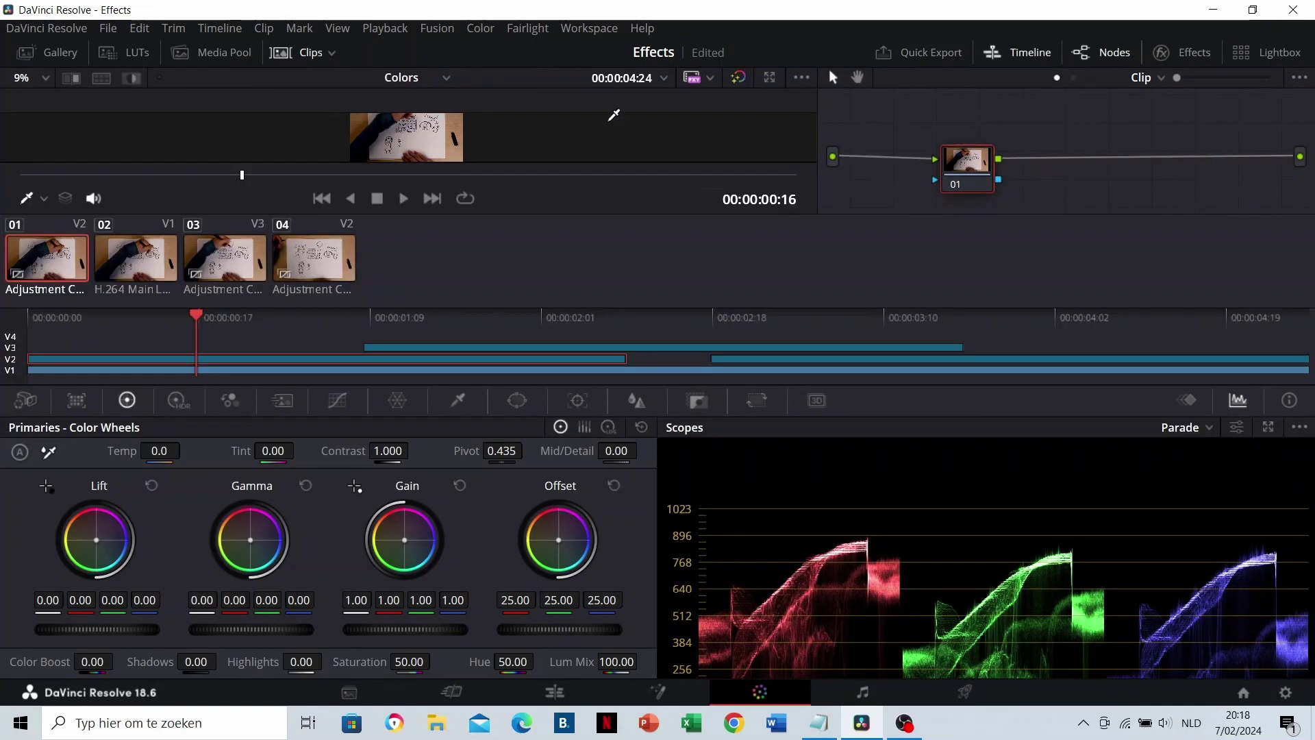
scroll(428, 141, down, 1)
click(397, 401)
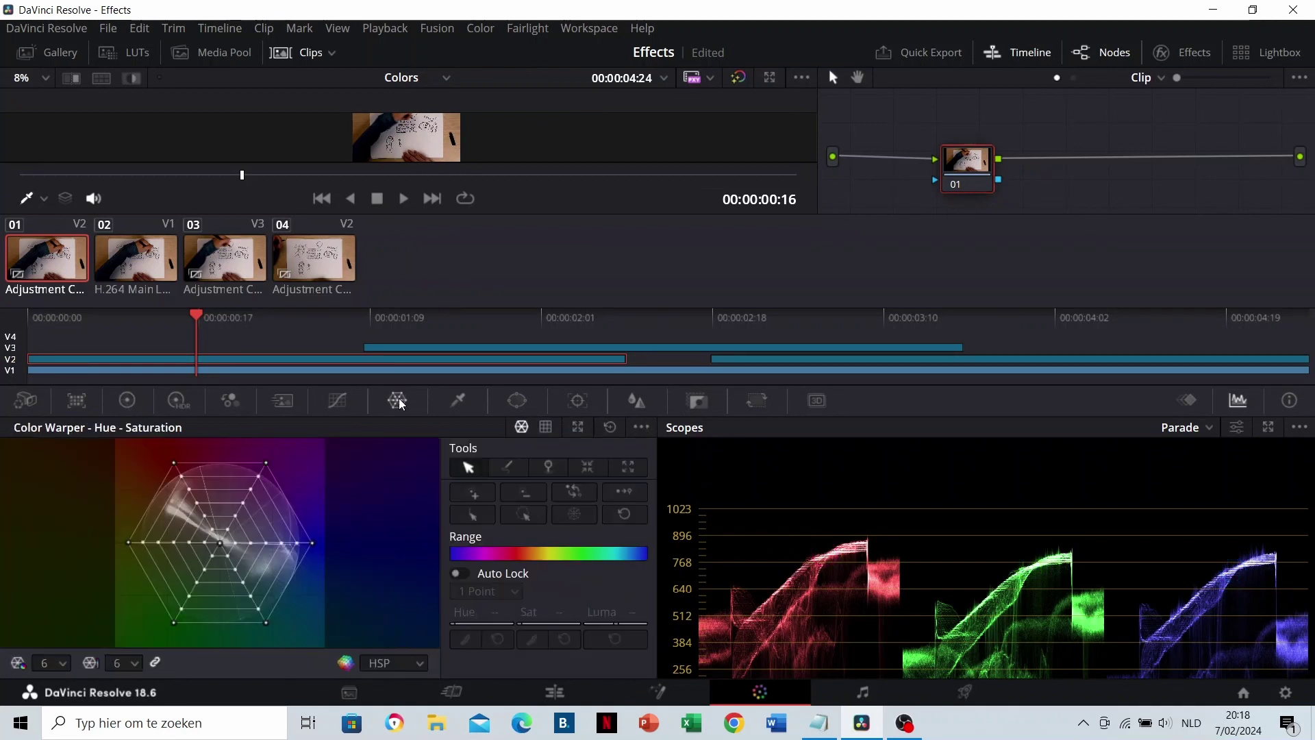
drag(221, 550, 270, 571)
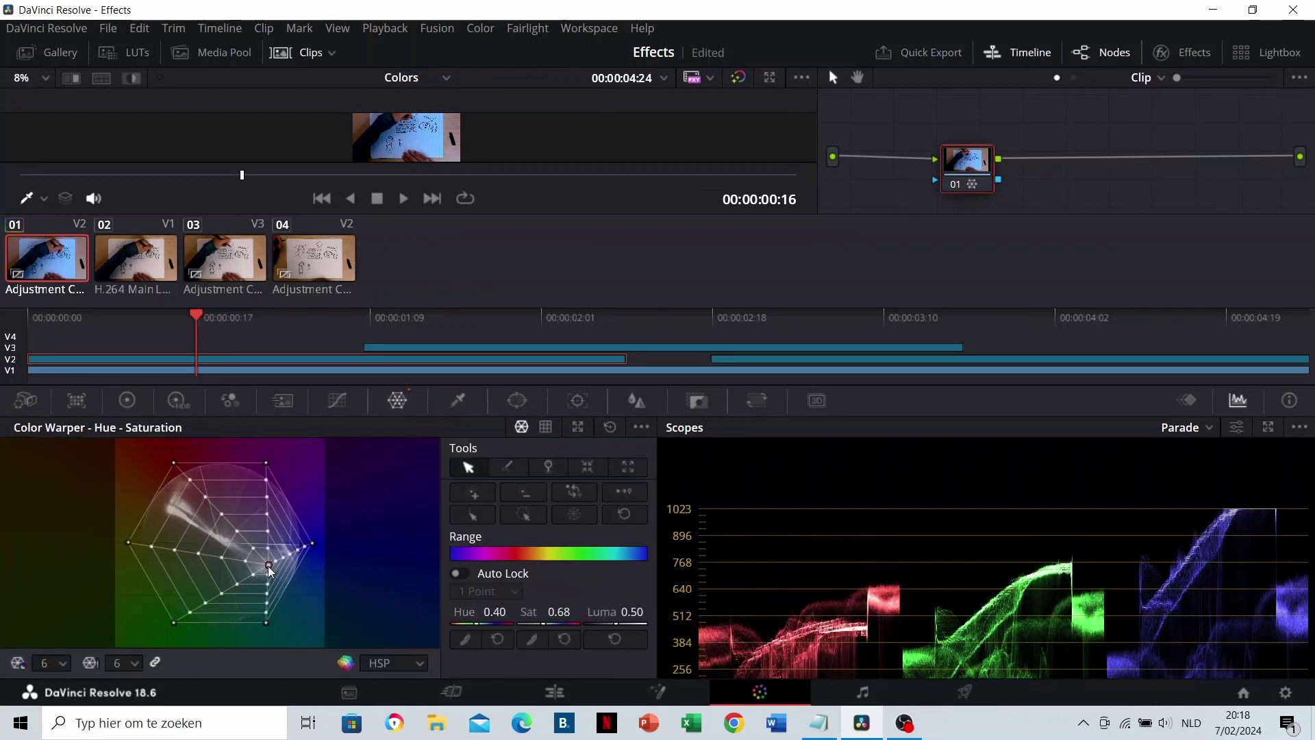
click(672, 334)
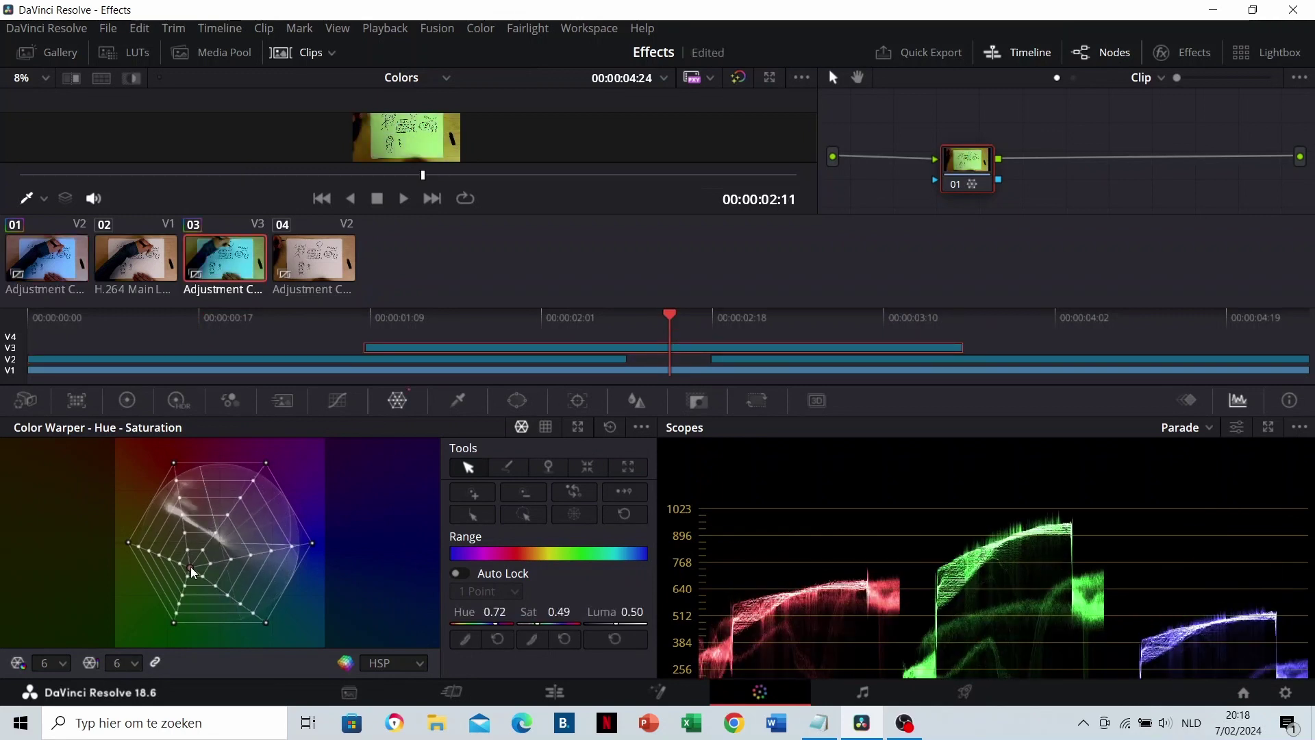
click(1005, 321)
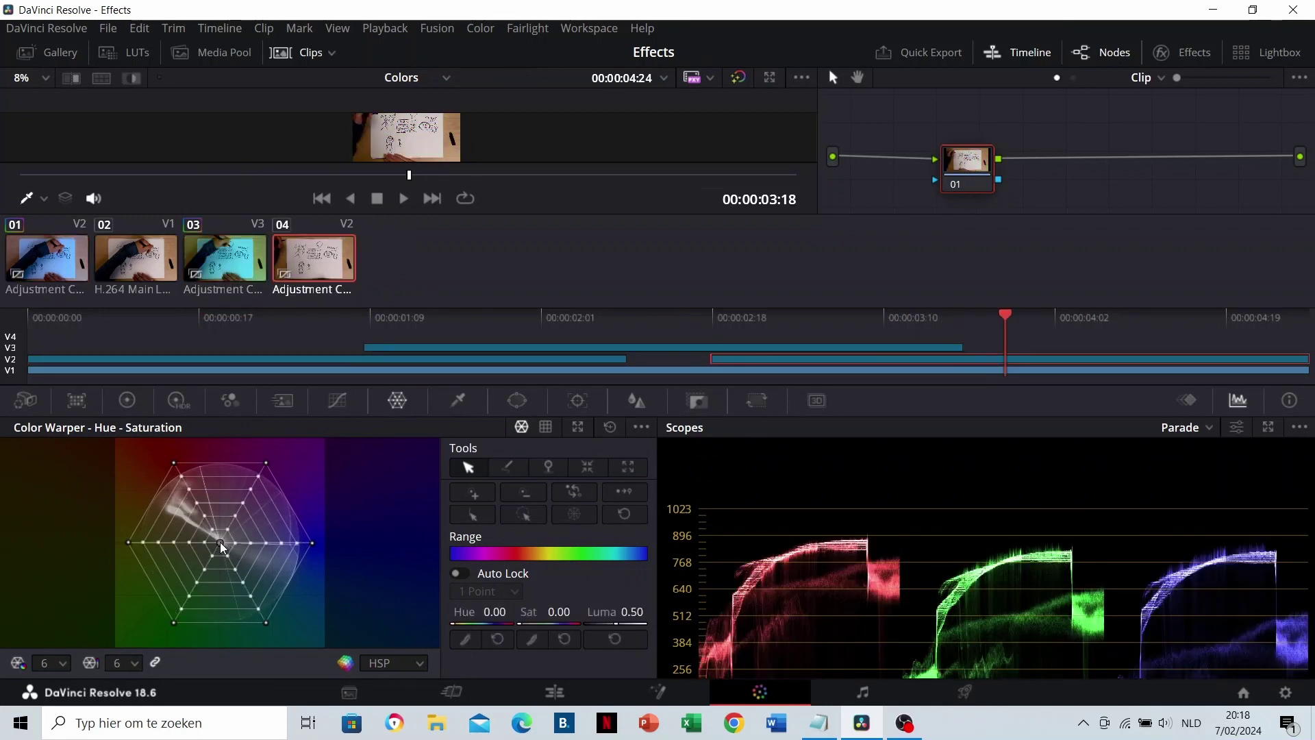
drag(221, 544, 248, 519)
Step: Play back the abruptly switching colour tints from near the start
click(536, 695)
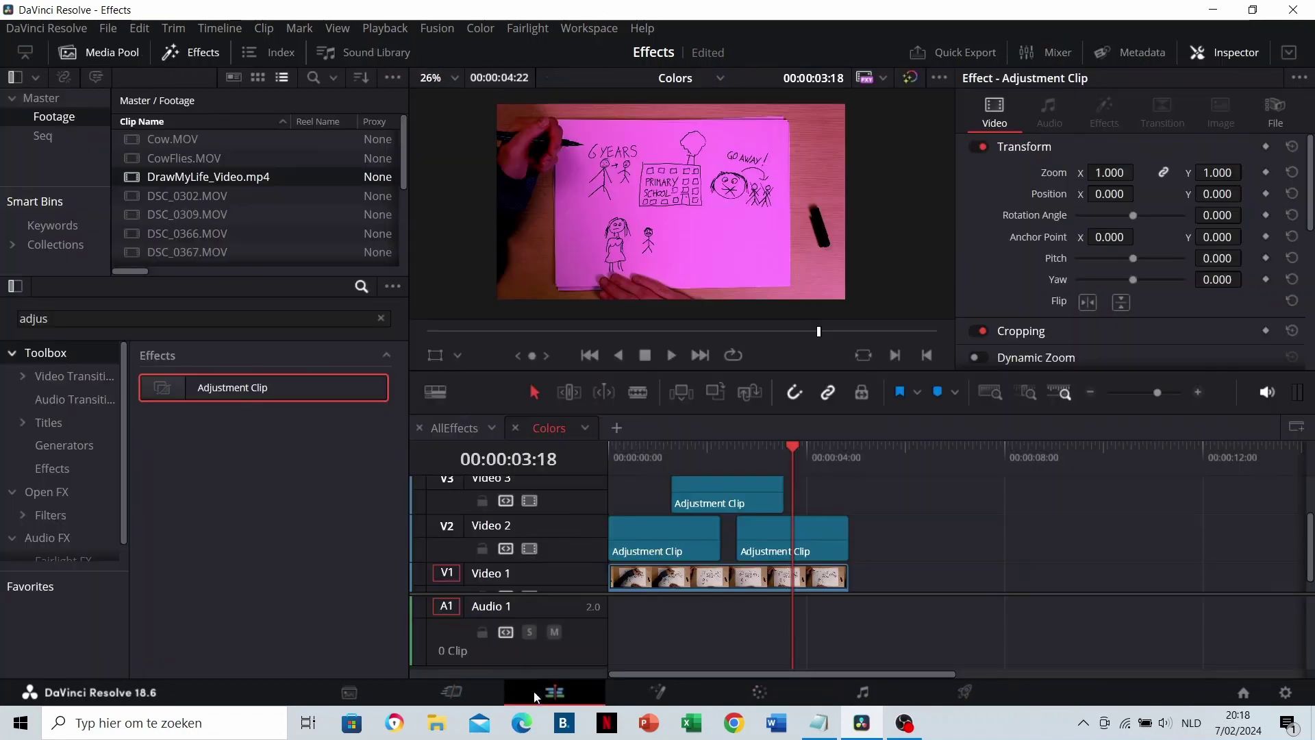
click(656, 462)
key(space)
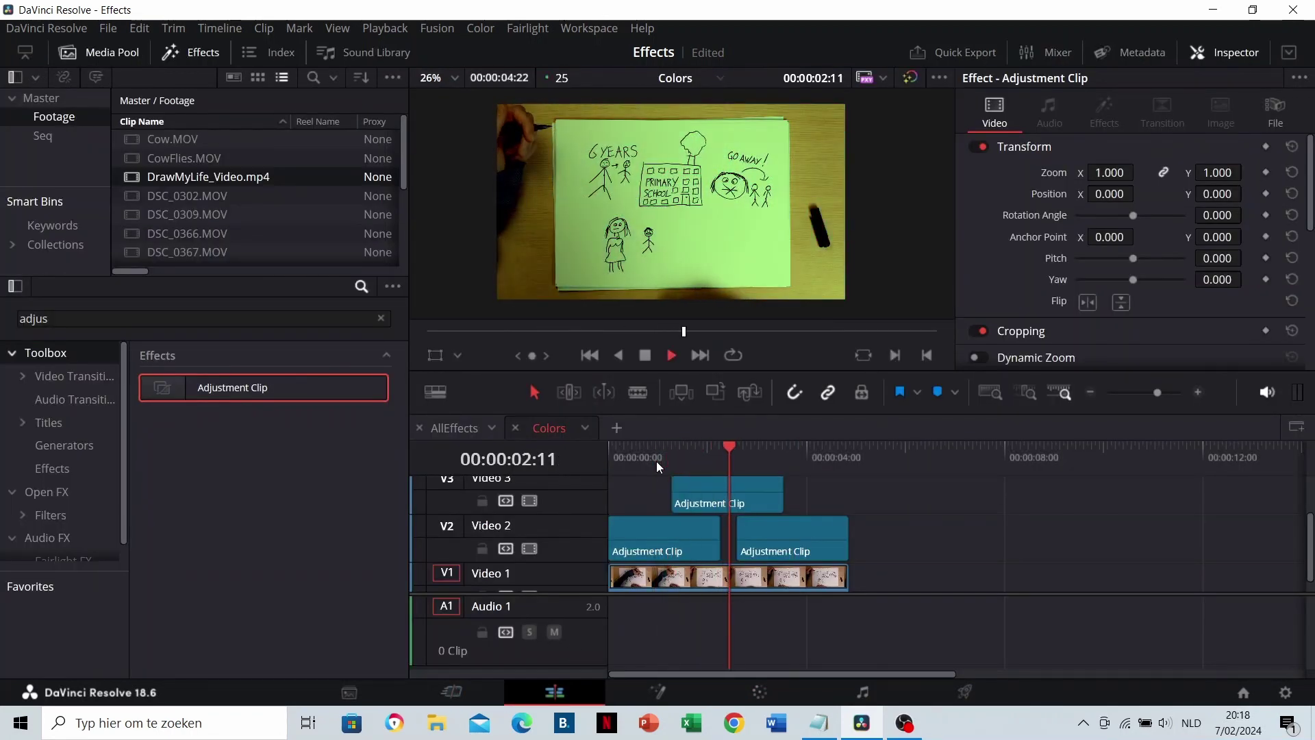
click(656, 462)
key(space)
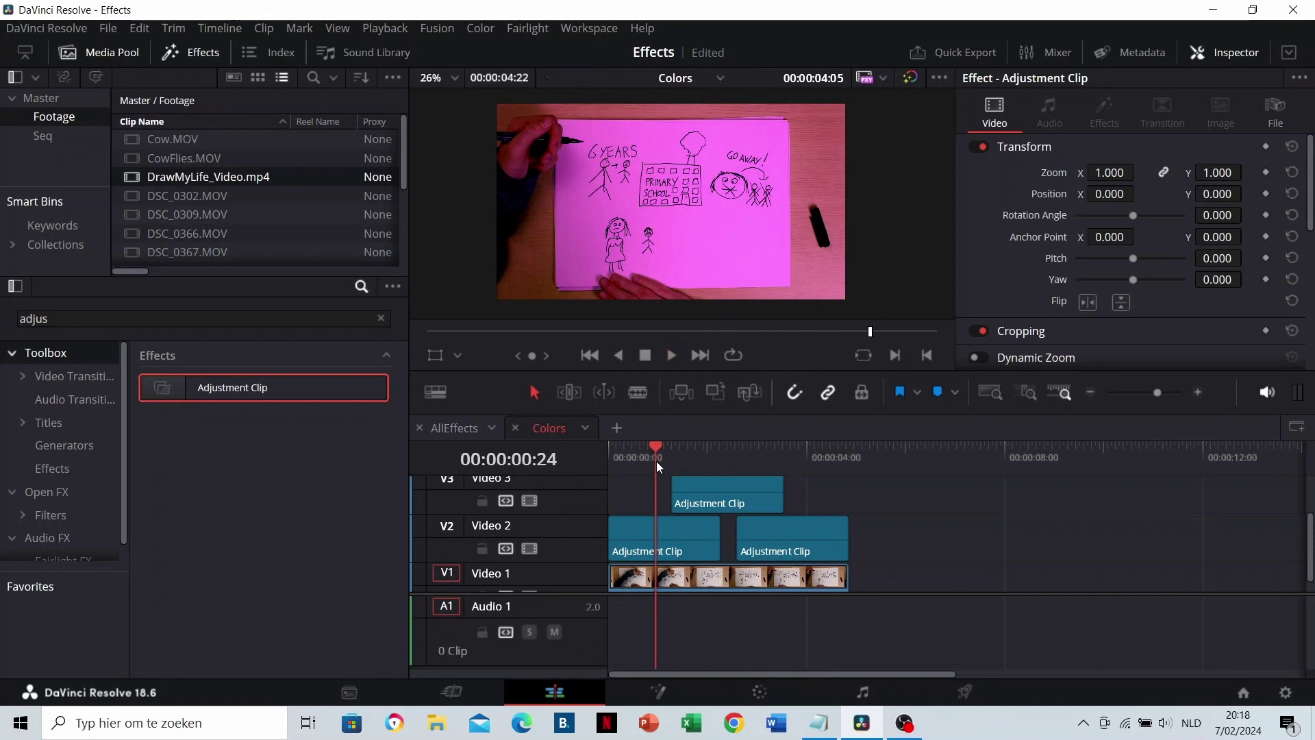
Step: Drag the adjustment clip's fade handle inward and replay the faded tints from the start
scroll(685, 514, up, 1)
drag(674, 506, 719, 508)
scroll(741, 504, down, 1)
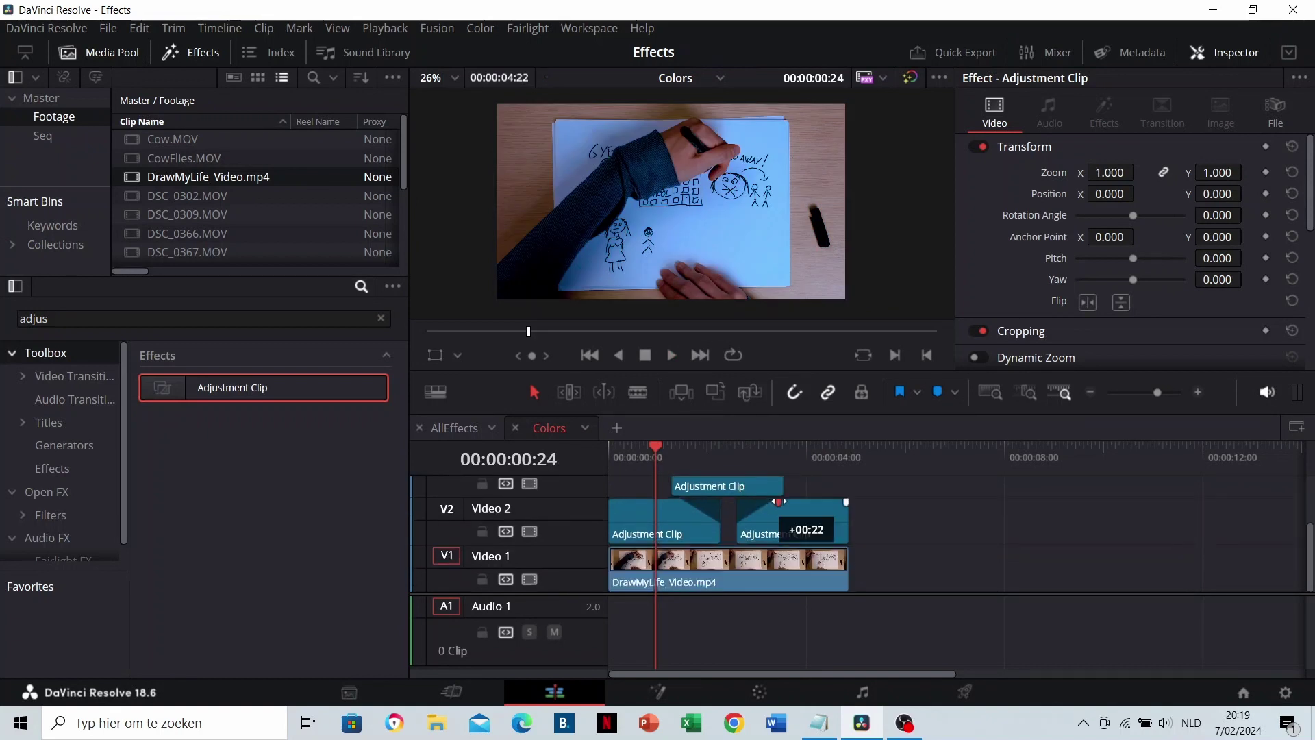
click(610, 450)
key(space)
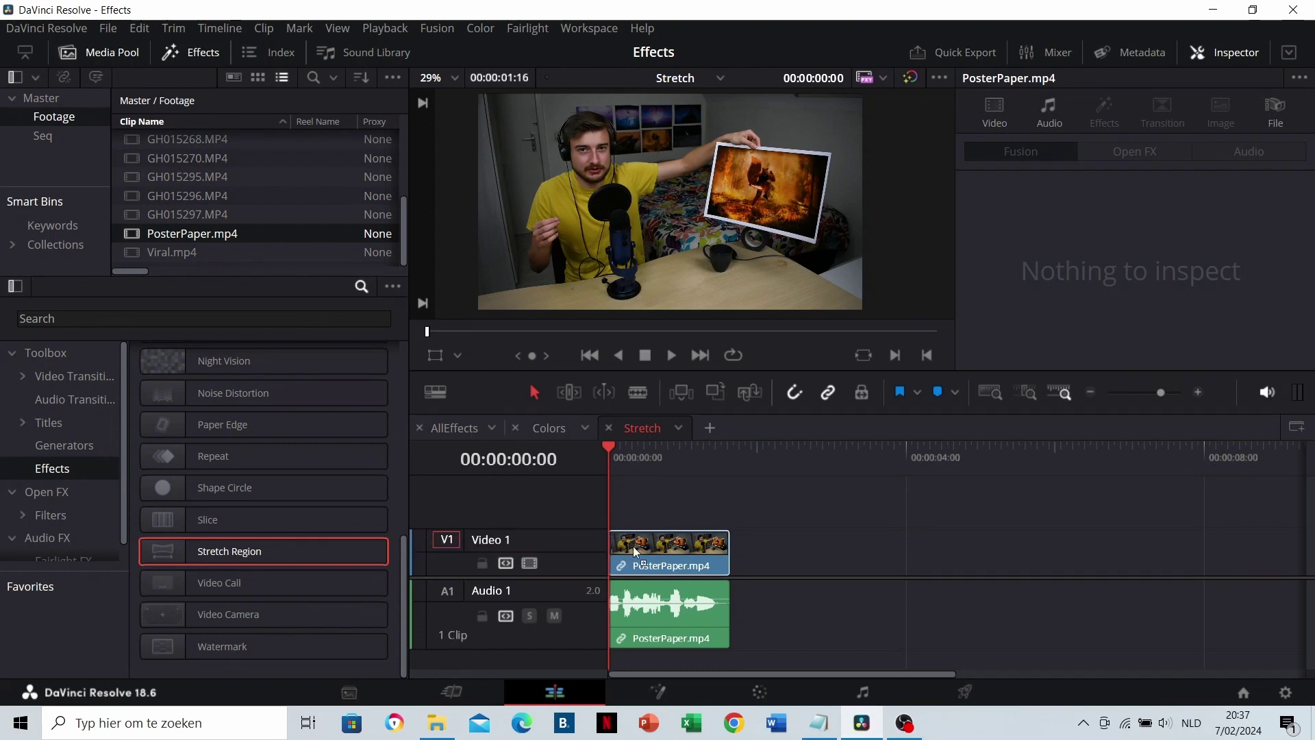
Step: Raise PosterPaper.mp4's Stretch Region End Y to 0.751 and play the stretched clip
click(660, 555)
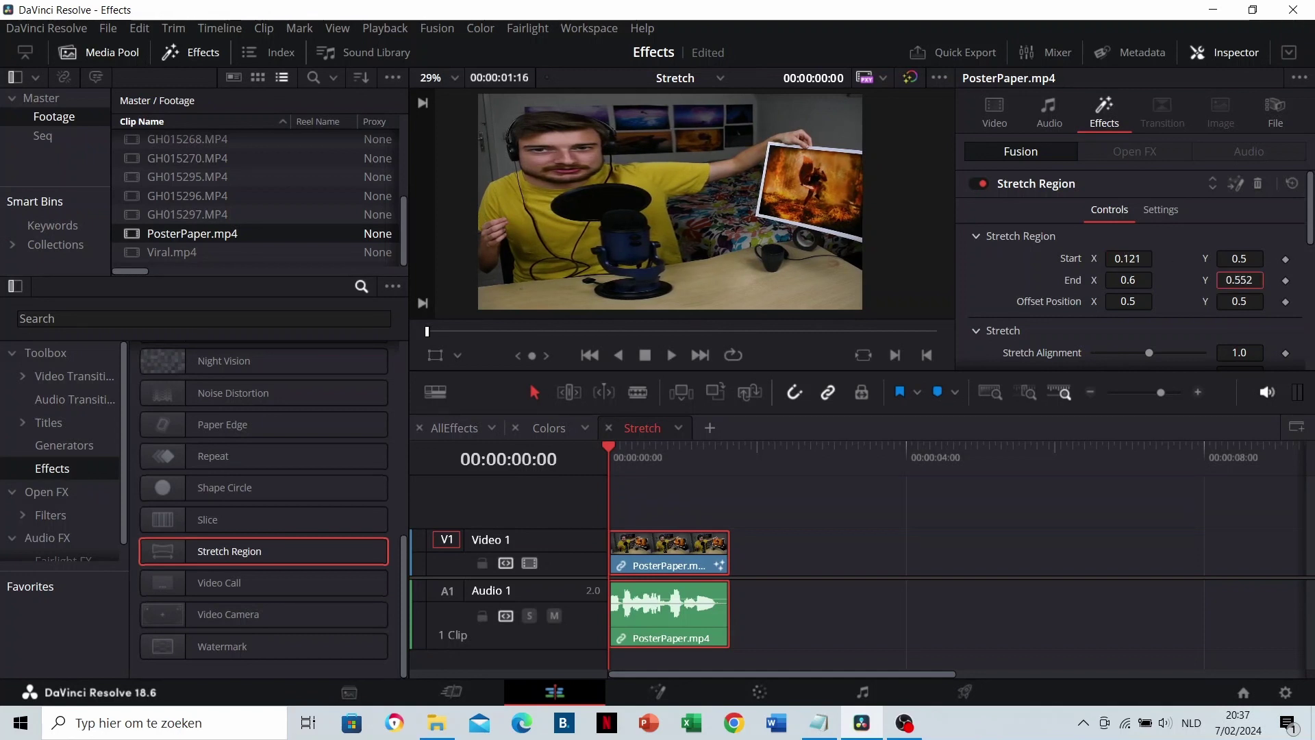
drag(1239, 280, 1307, 280)
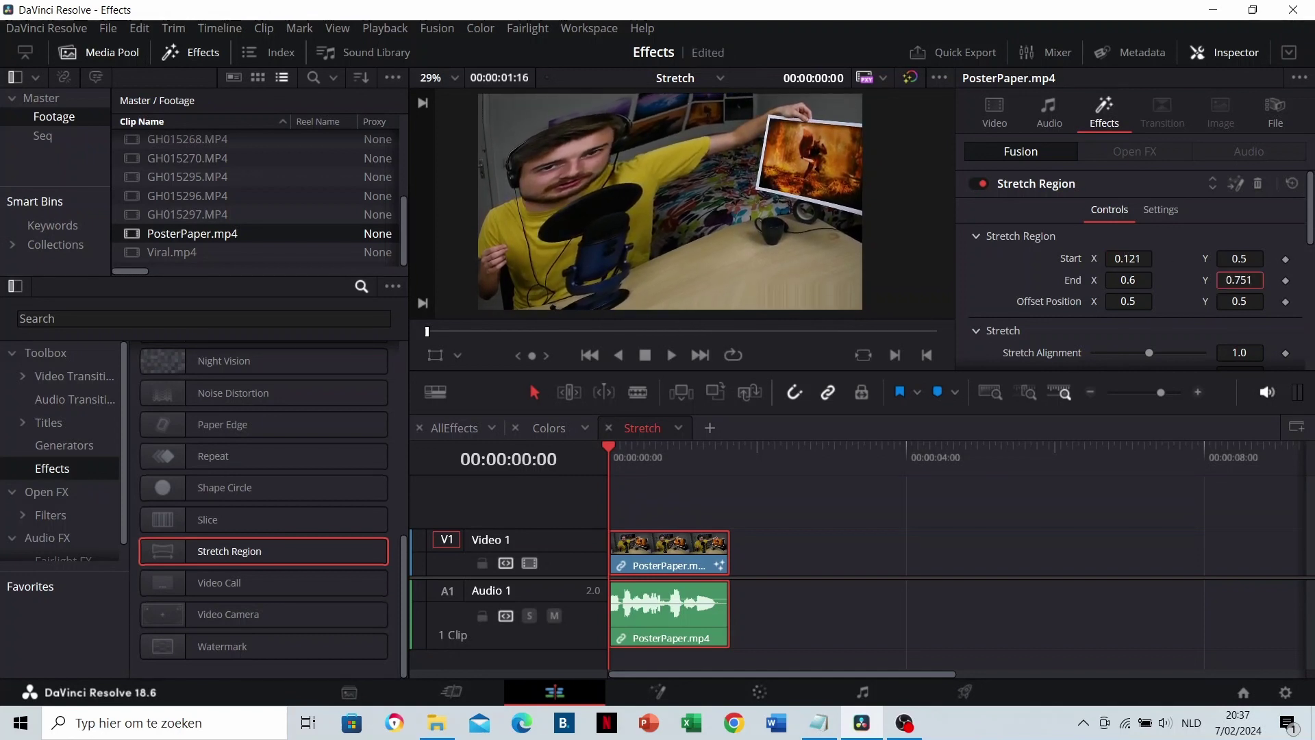
key(space)
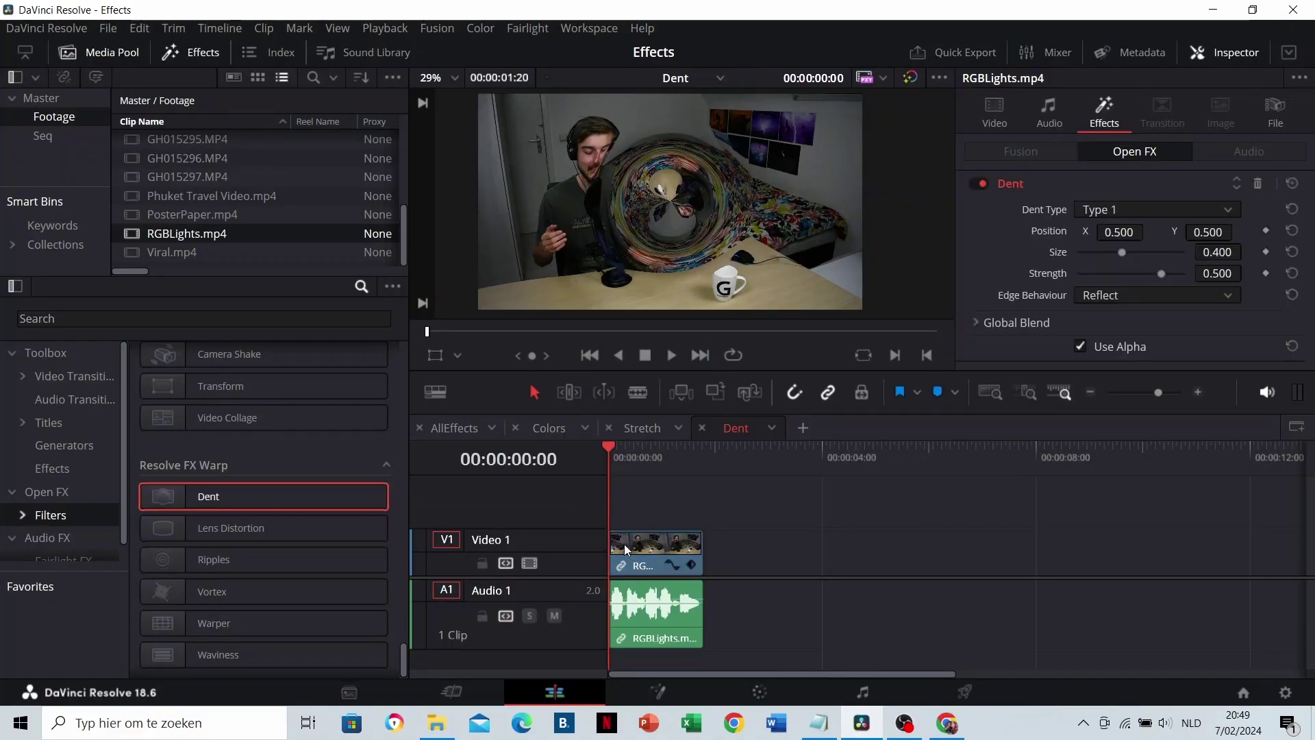
Step: Set Dent Type to Sine, shrink the dent onto the man's face, and play it back
click(1112, 211)
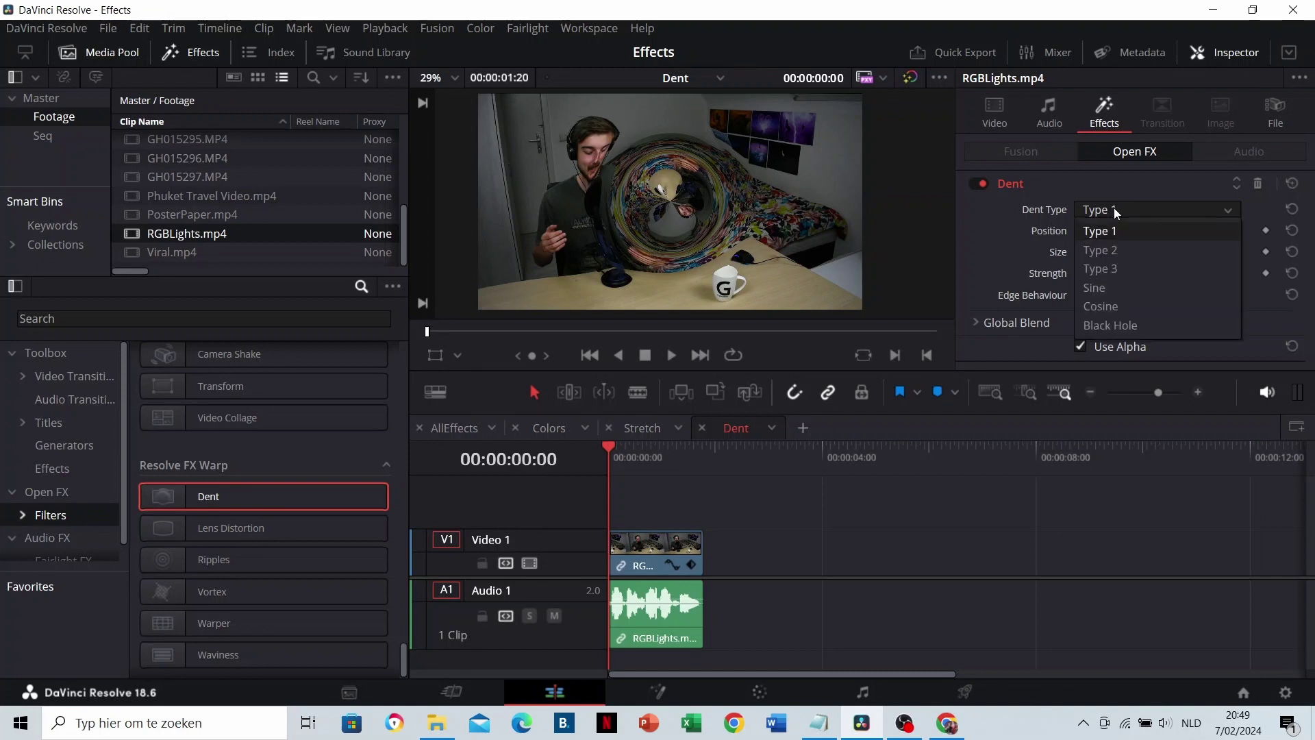
click(1111, 286)
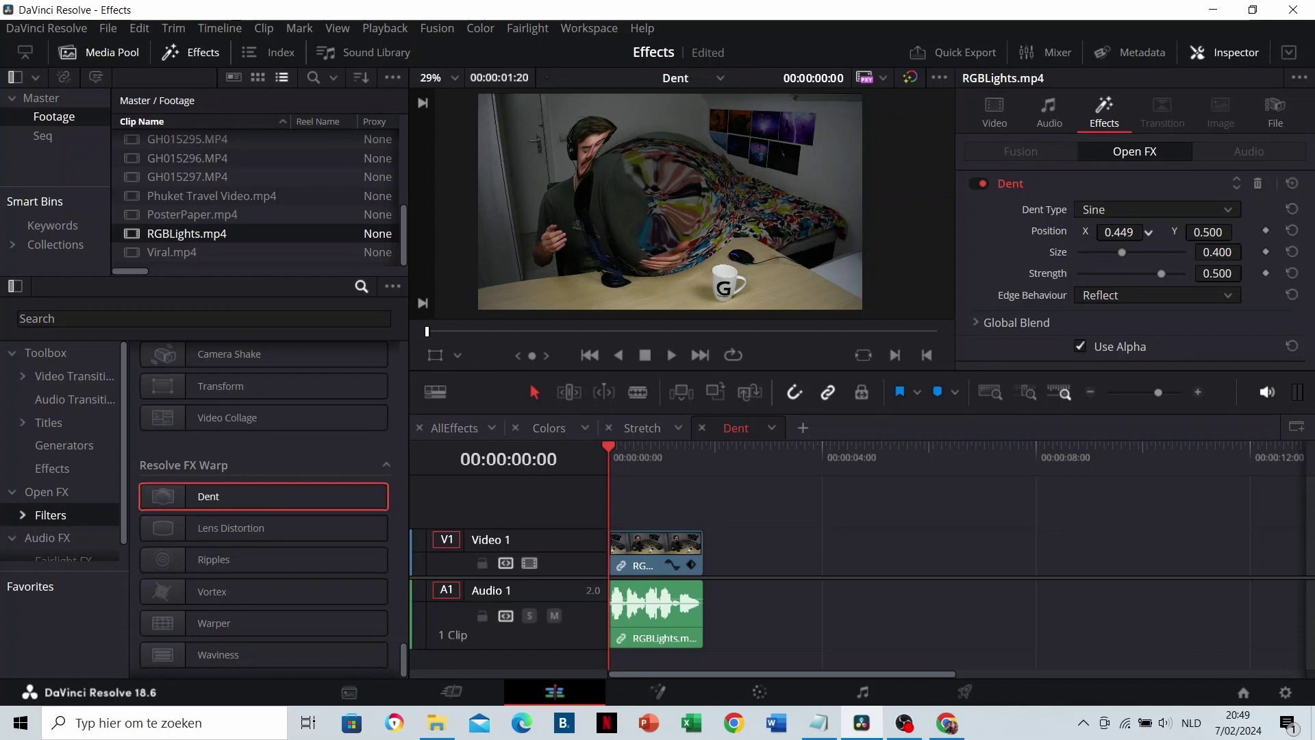
drag(1119, 232, 1061, 232)
drag(1149, 232, 1136, 233)
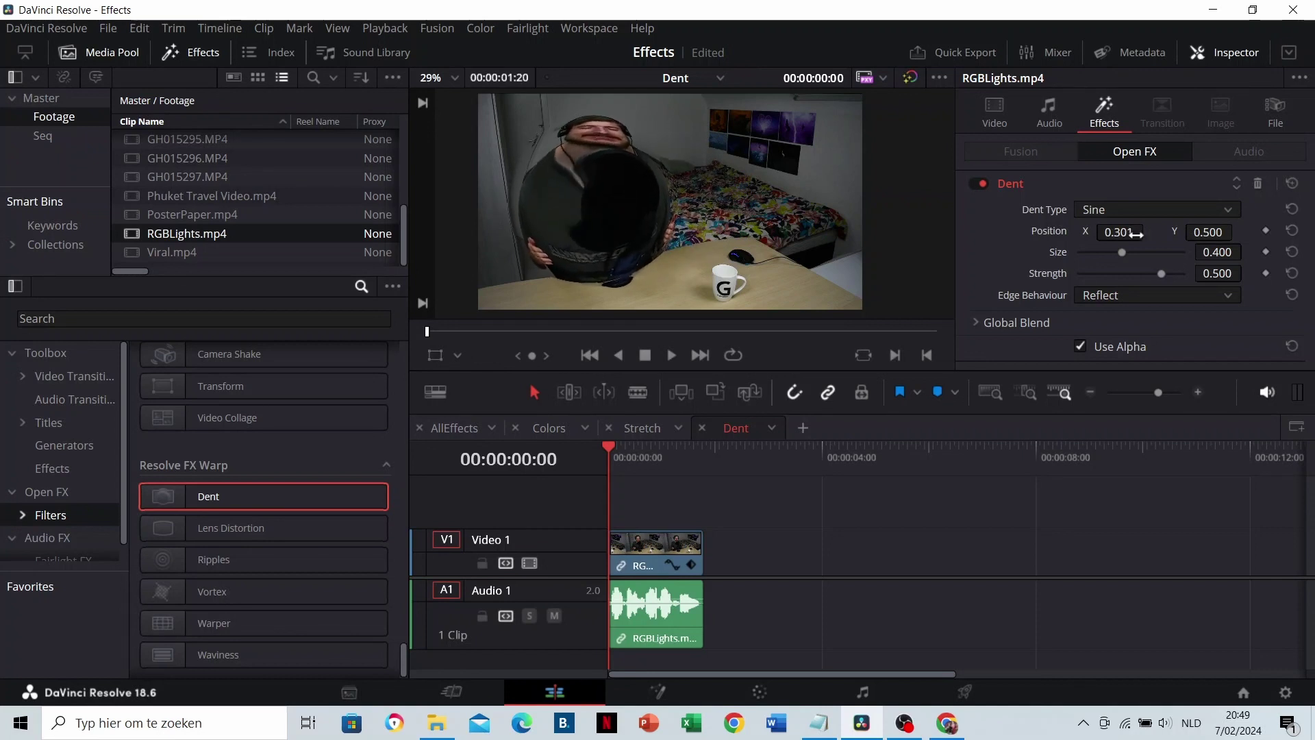
drag(1217, 252, 1177, 274)
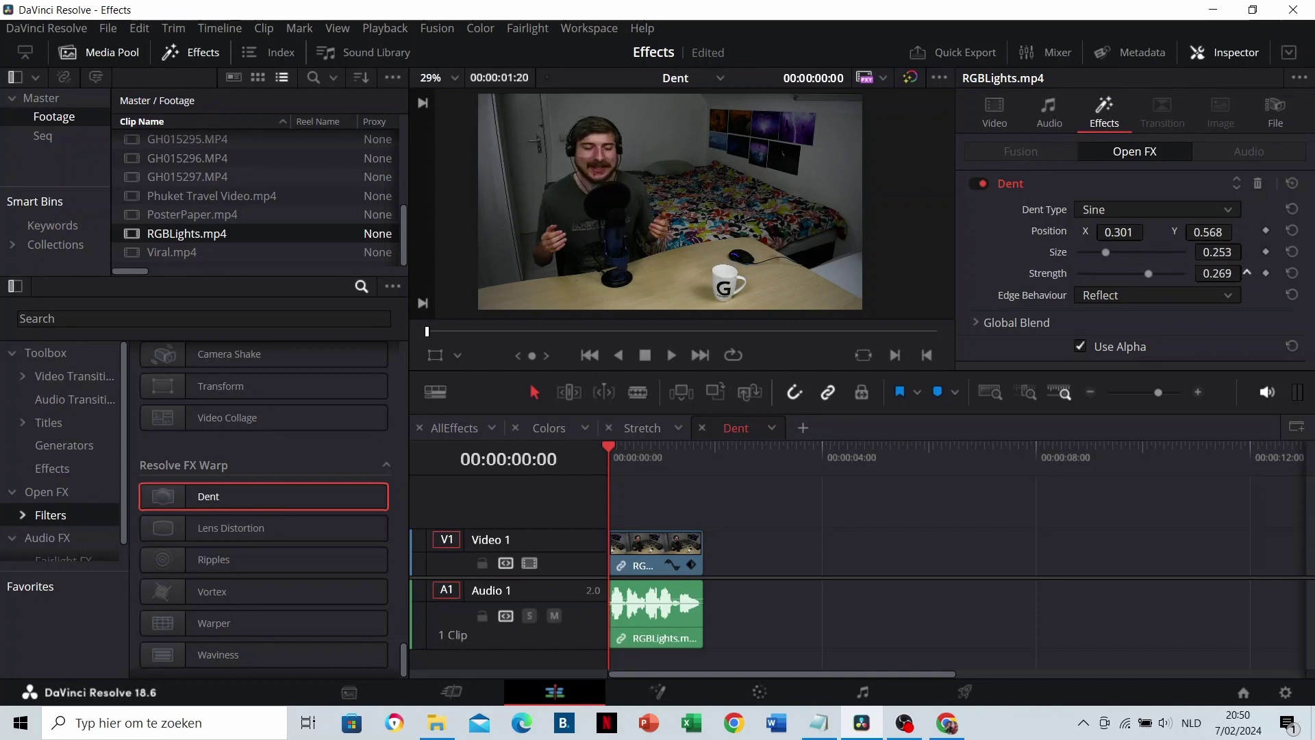
key(space)
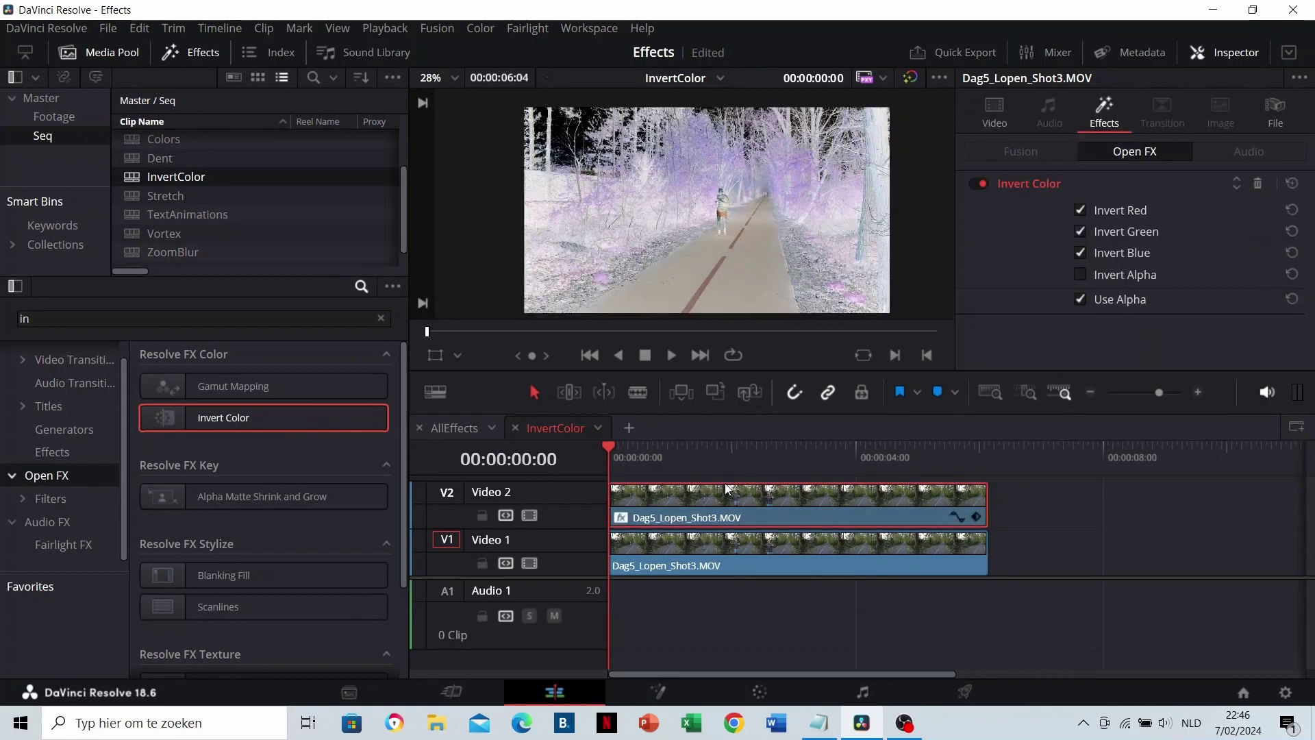
Step: Try the Difference composite mode on the inverted top clip and preview it
click(997, 117)
click(1124, 253)
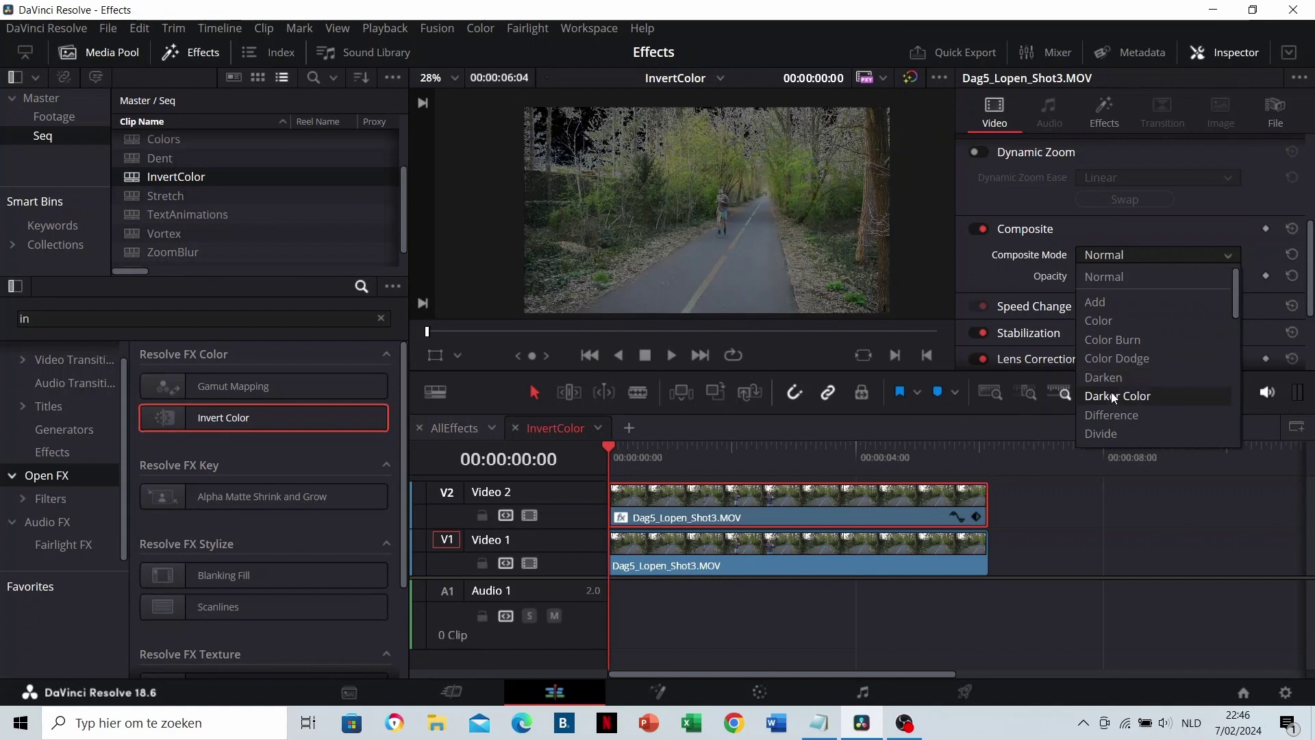
click(1110, 414)
key(space)
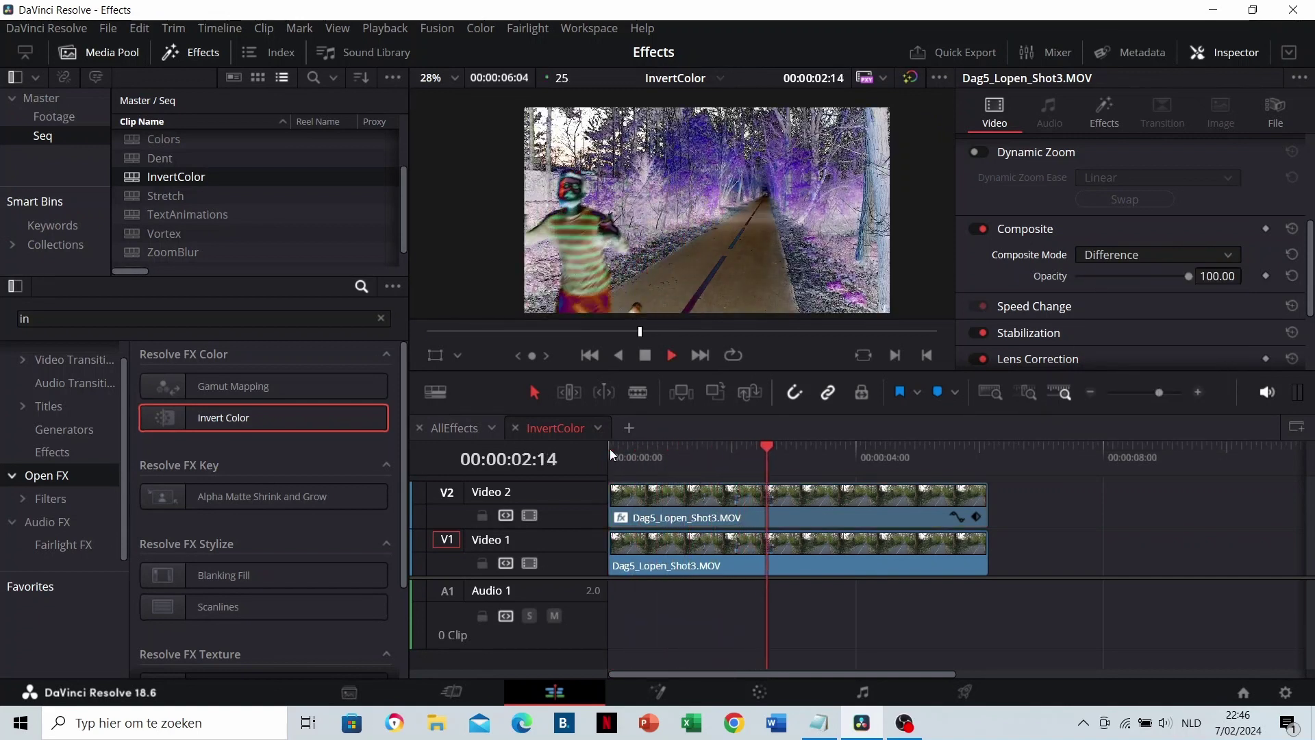
click(610, 449)
Step: Switch the top Dag5_Lopen_Shot3.MOV composite mode to Color and preview the purple trees
click(643, 516)
click(1116, 255)
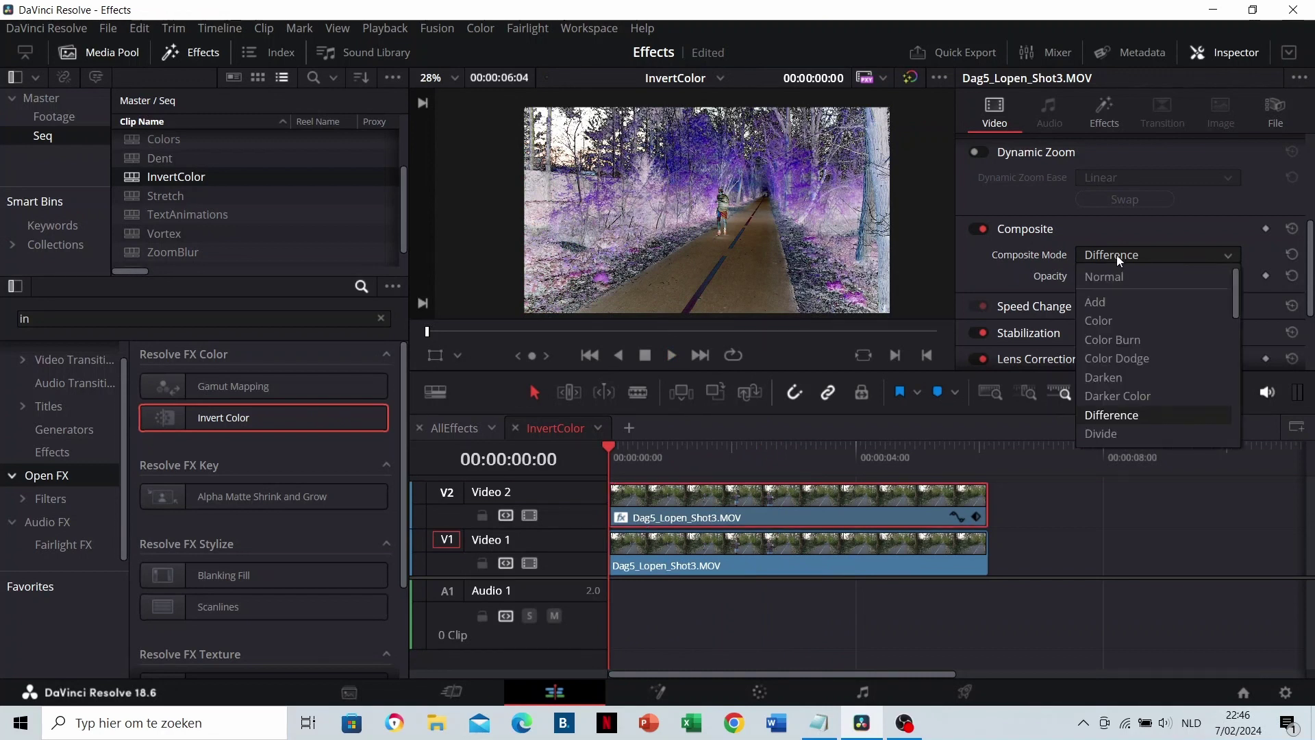
click(1105, 322)
click(669, 582)
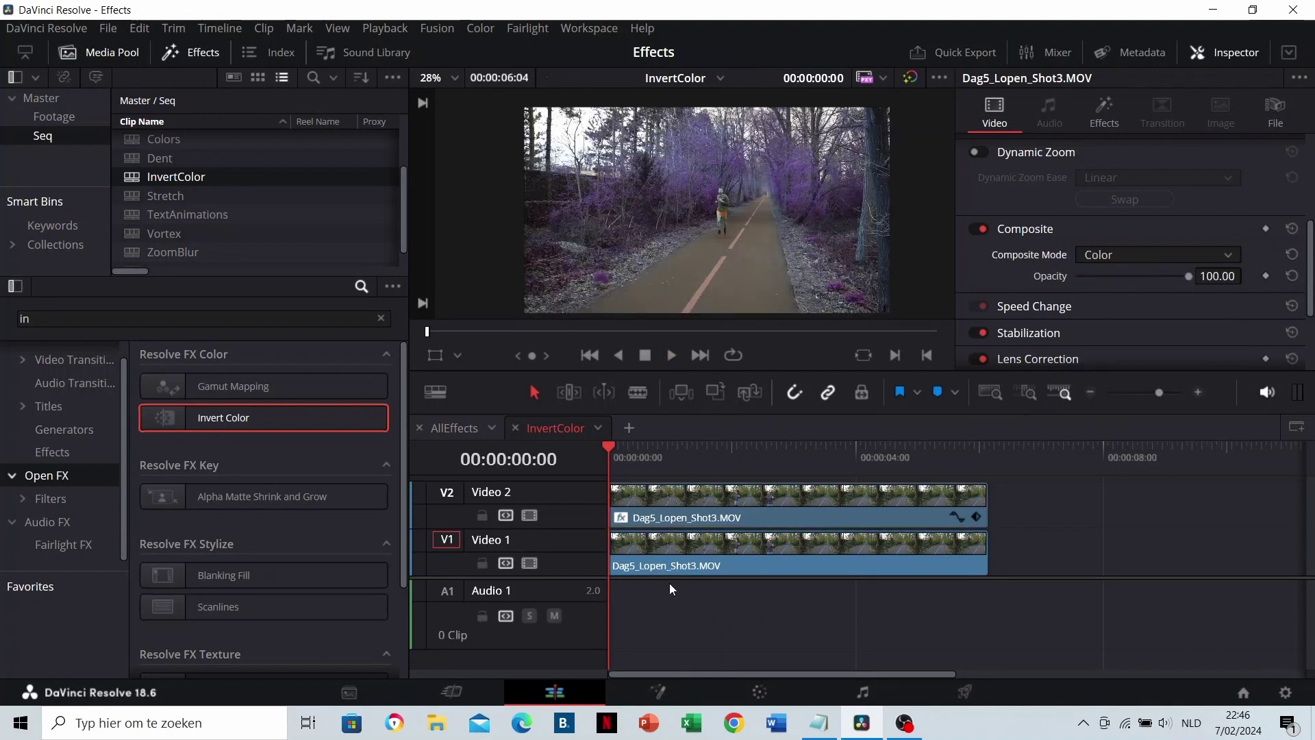
key(space)
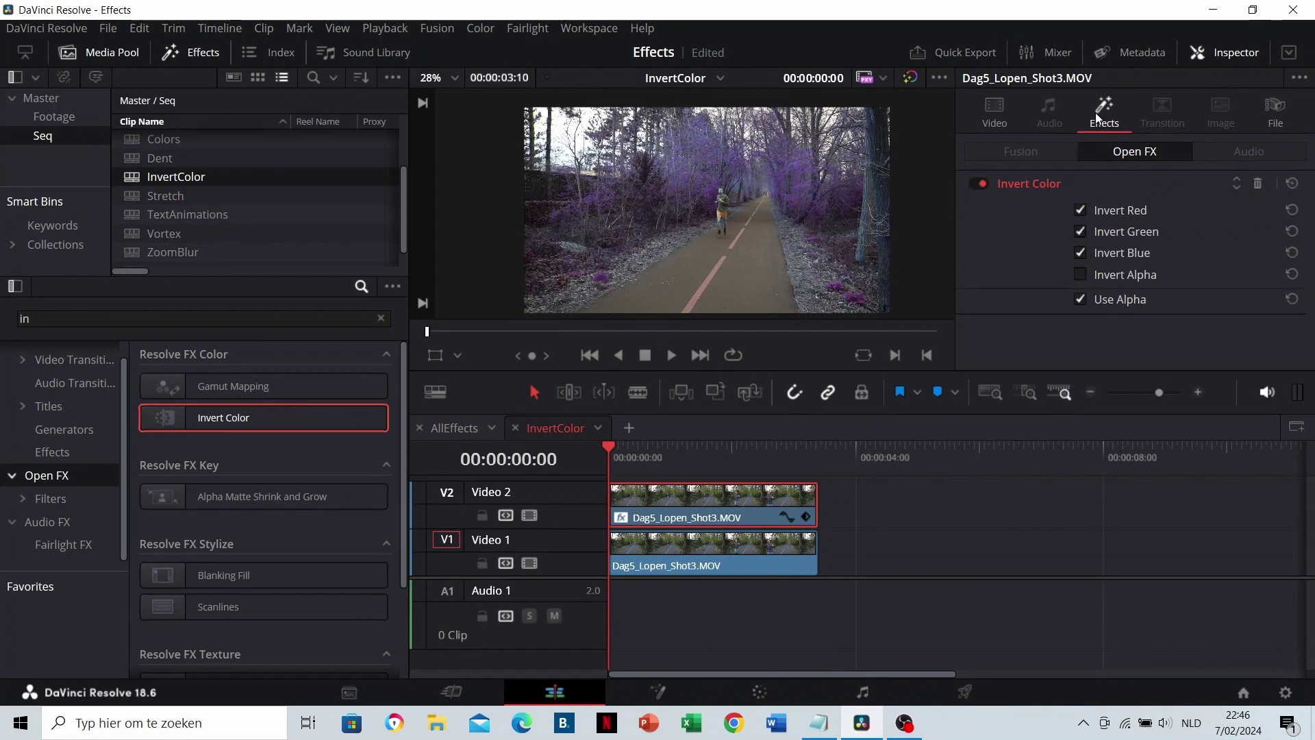
Step: Toggle the Invert Color channel checkboxes, leaving only Red inverted
click(1080, 232)
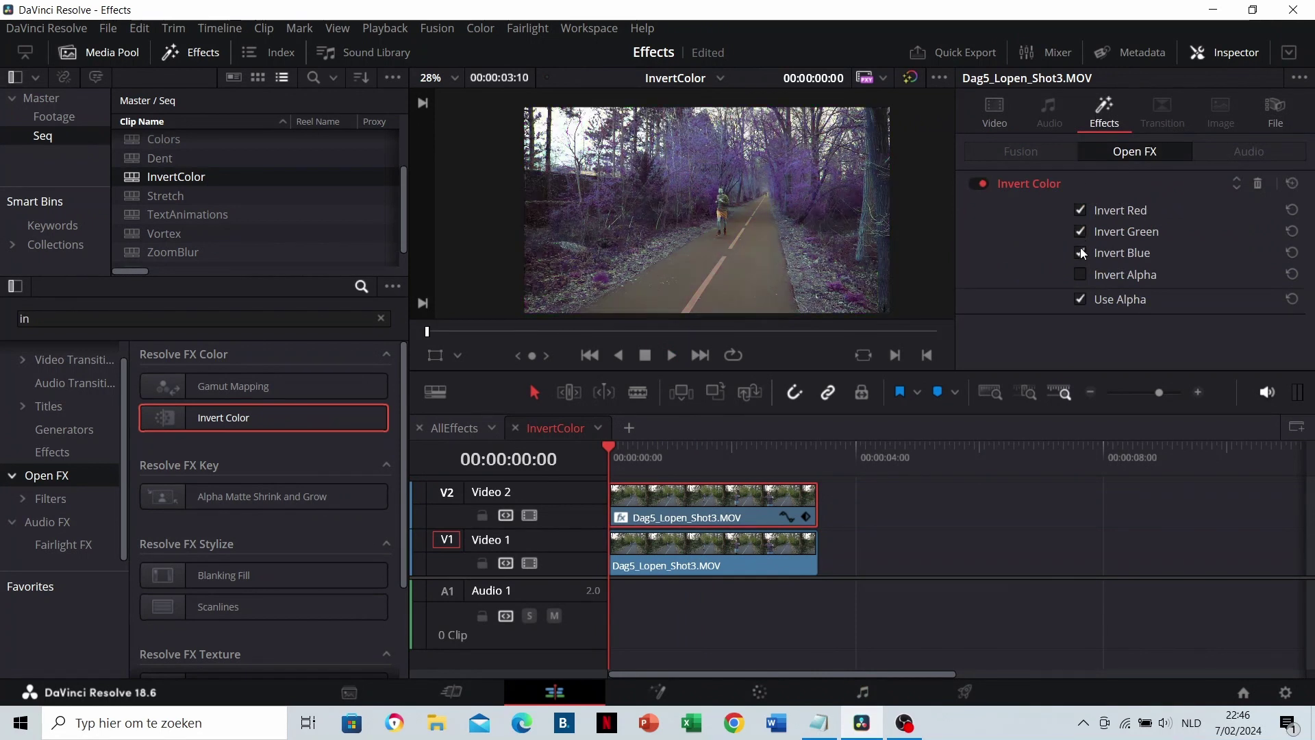
click(1081, 211)
click(1080, 210)
click(994, 113)
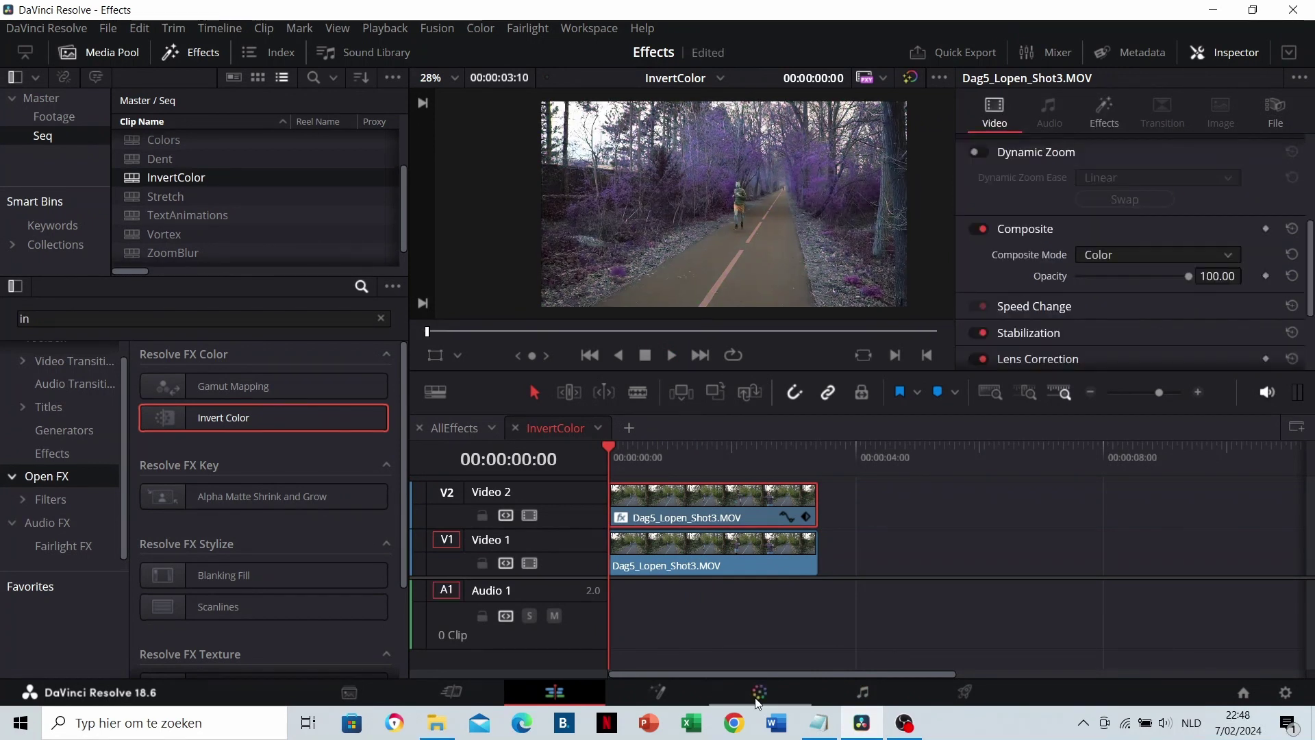
Step: Boost the purple saturation with a Color Warper point on the Color page
click(759, 693)
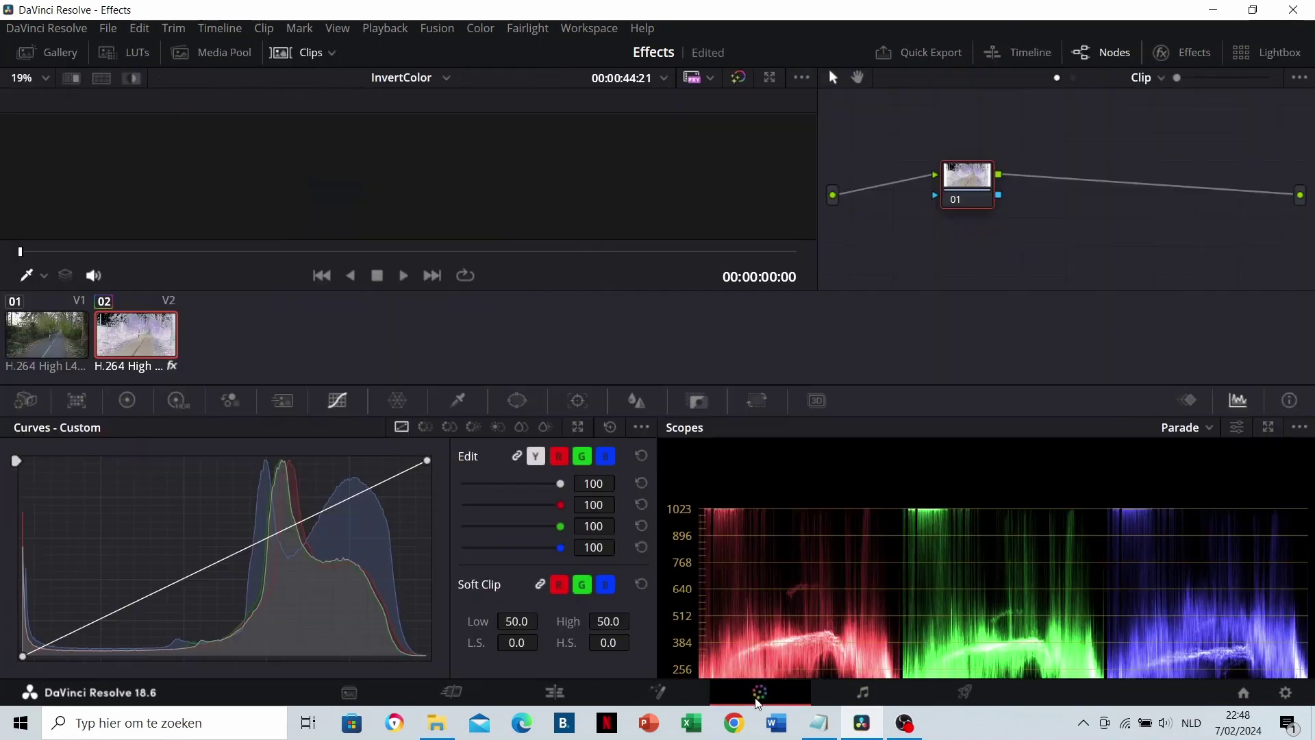
click(398, 401)
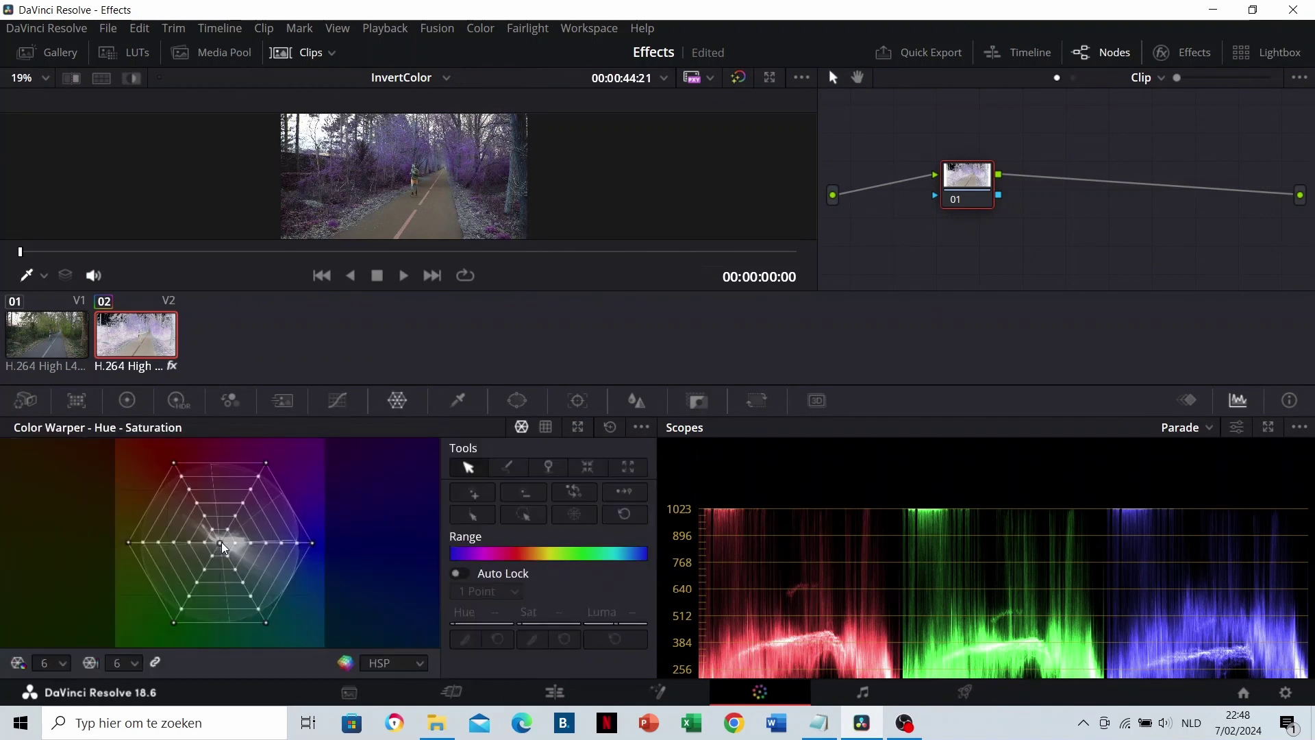
drag(222, 544, 236, 538)
Step: Rotate the red-orange hues around the runner with a Hue vs Hue curve
click(336, 403)
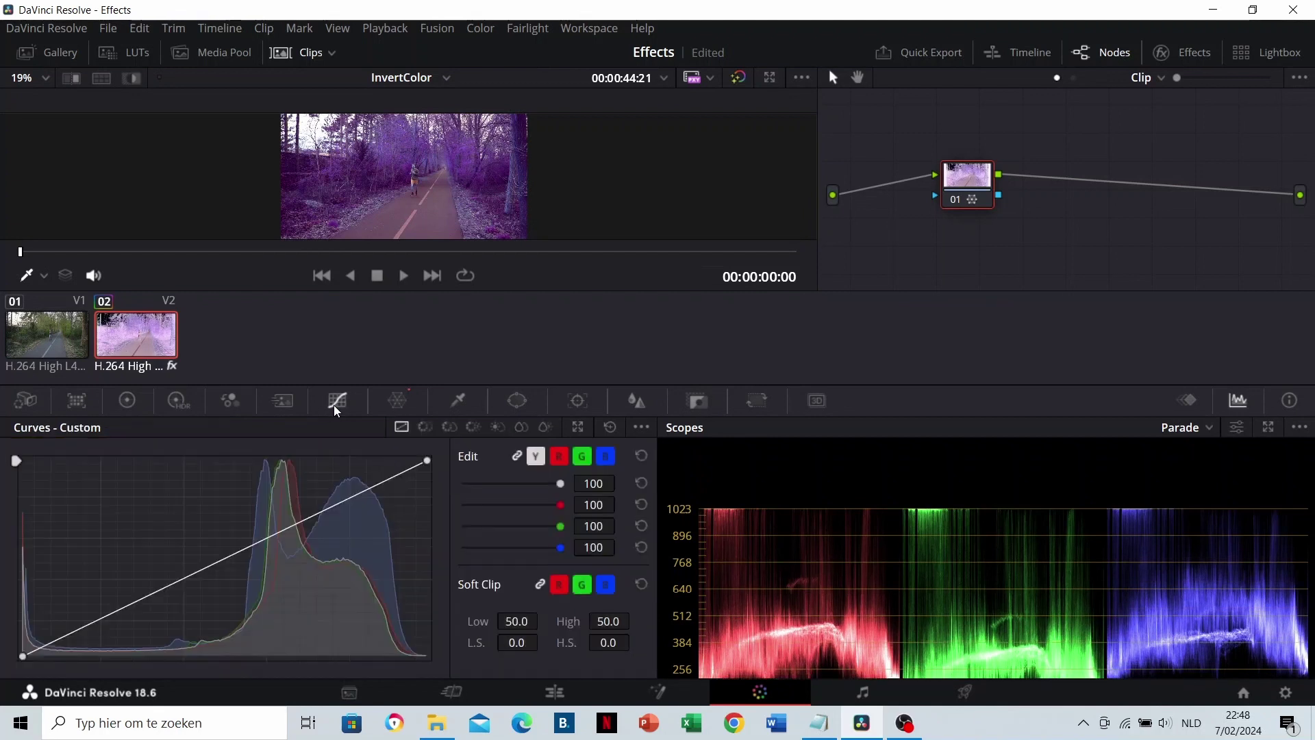
scroll(431, 195, up, 6)
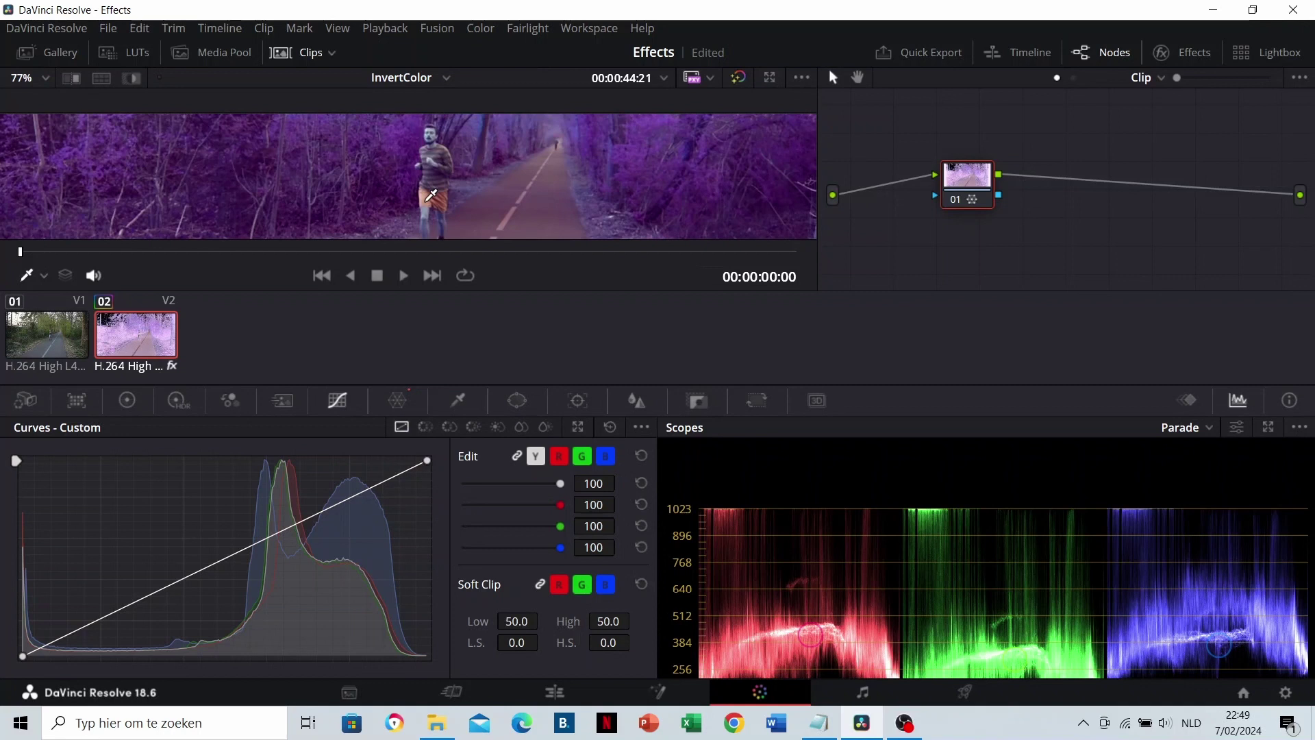
click(424, 427)
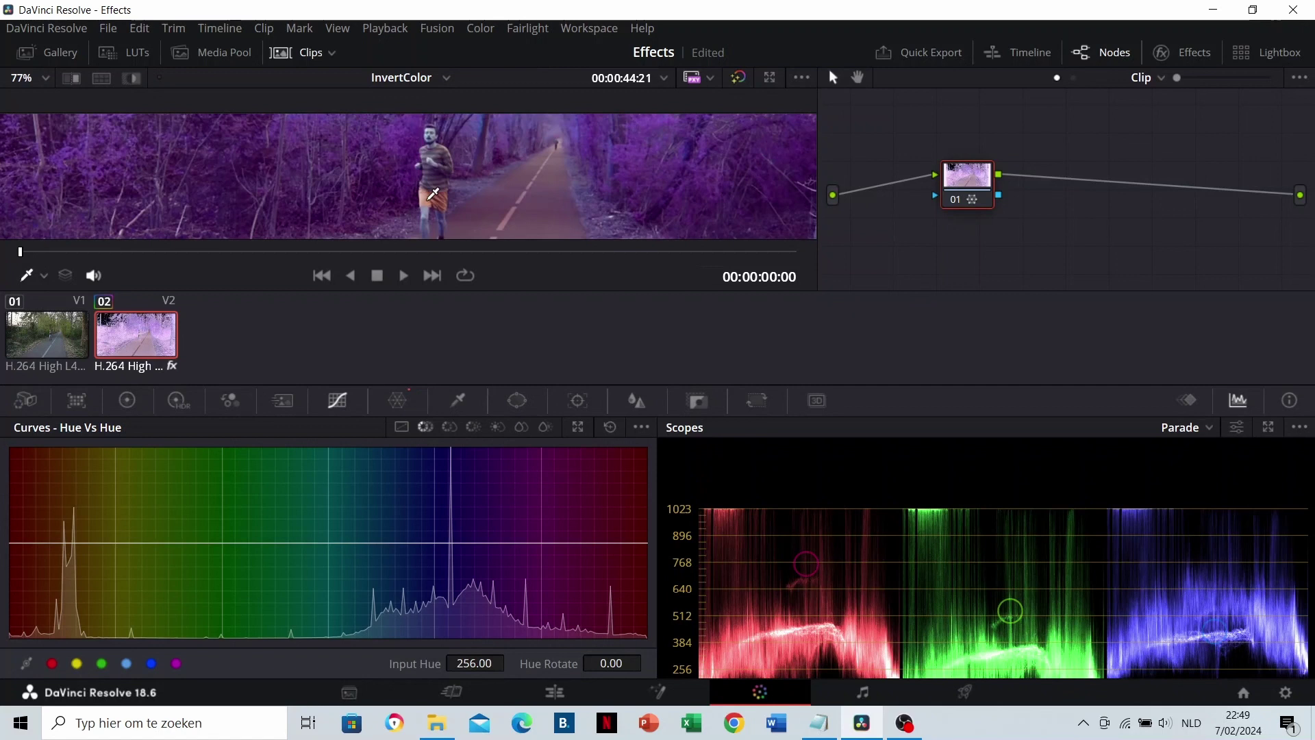
click(429, 198)
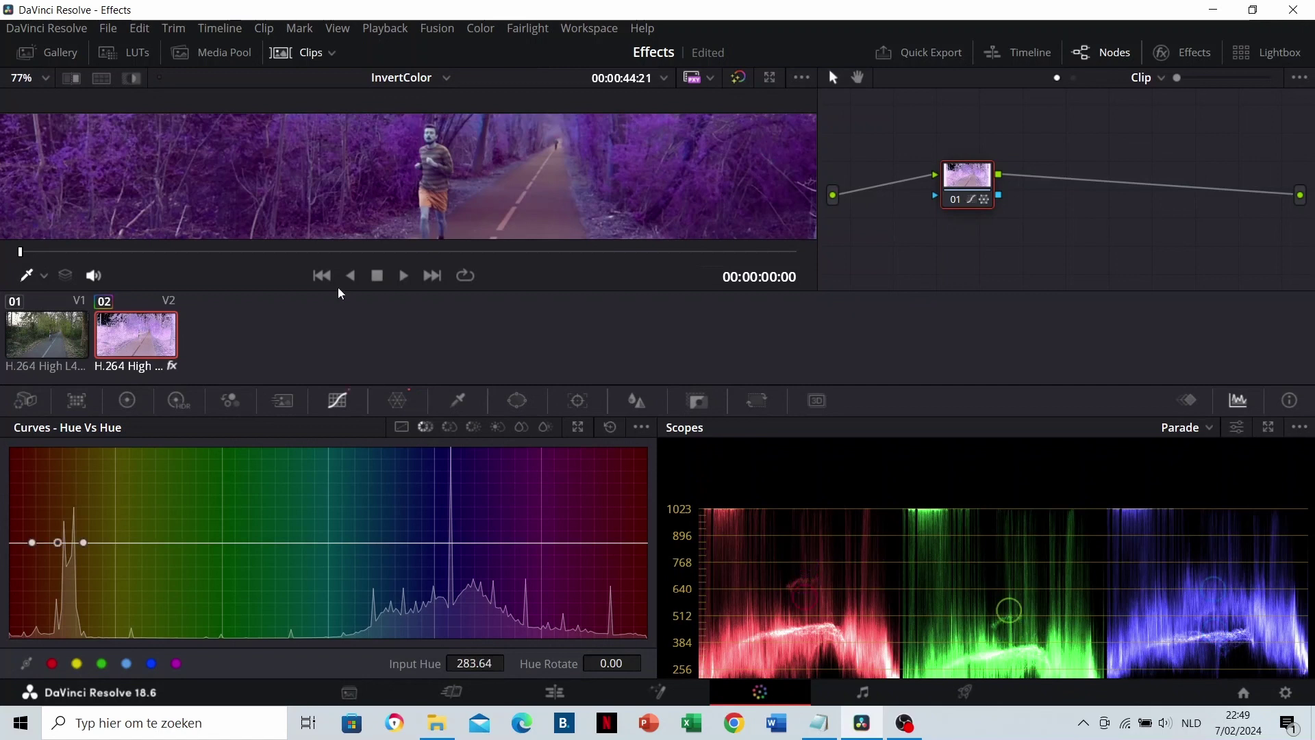
drag(62, 536, 61, 565)
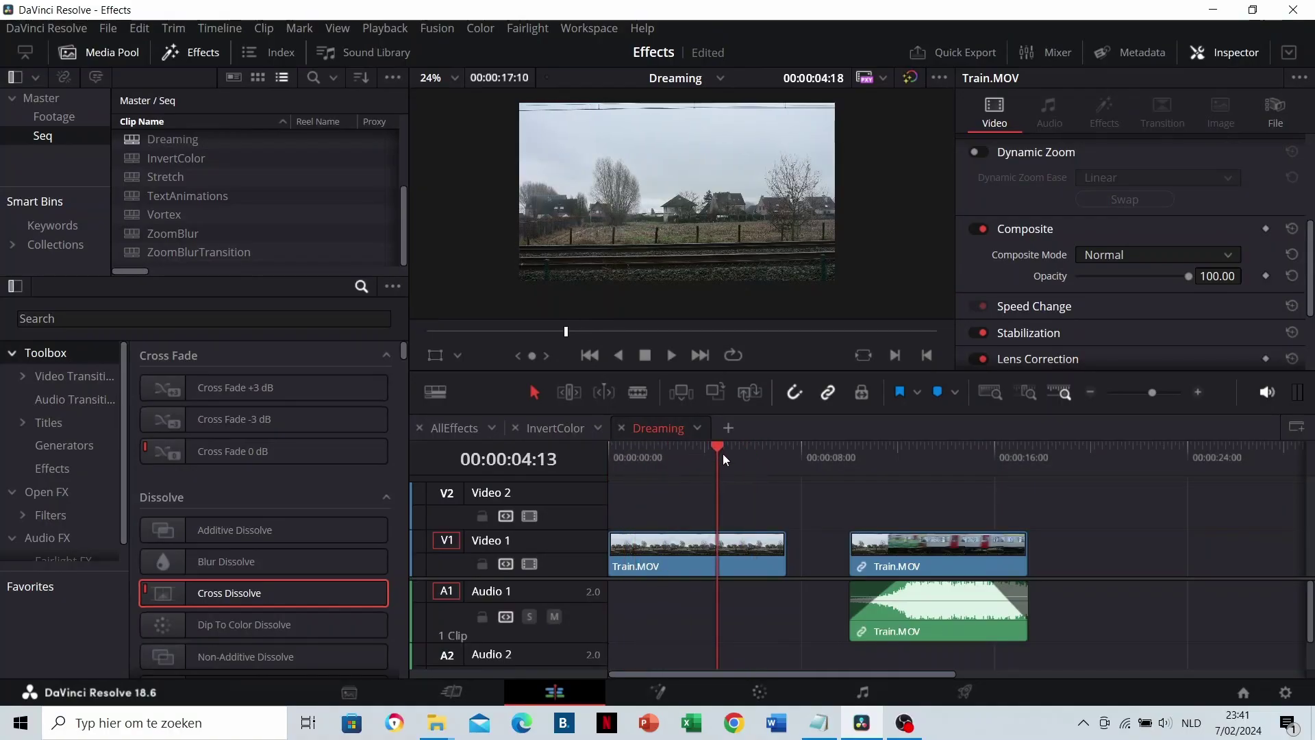
Step: Play through the train footage, moving ahead to the second Train.MOV clip
scroll(796, 214, up, 4)
scroll(691, 192, up, 6)
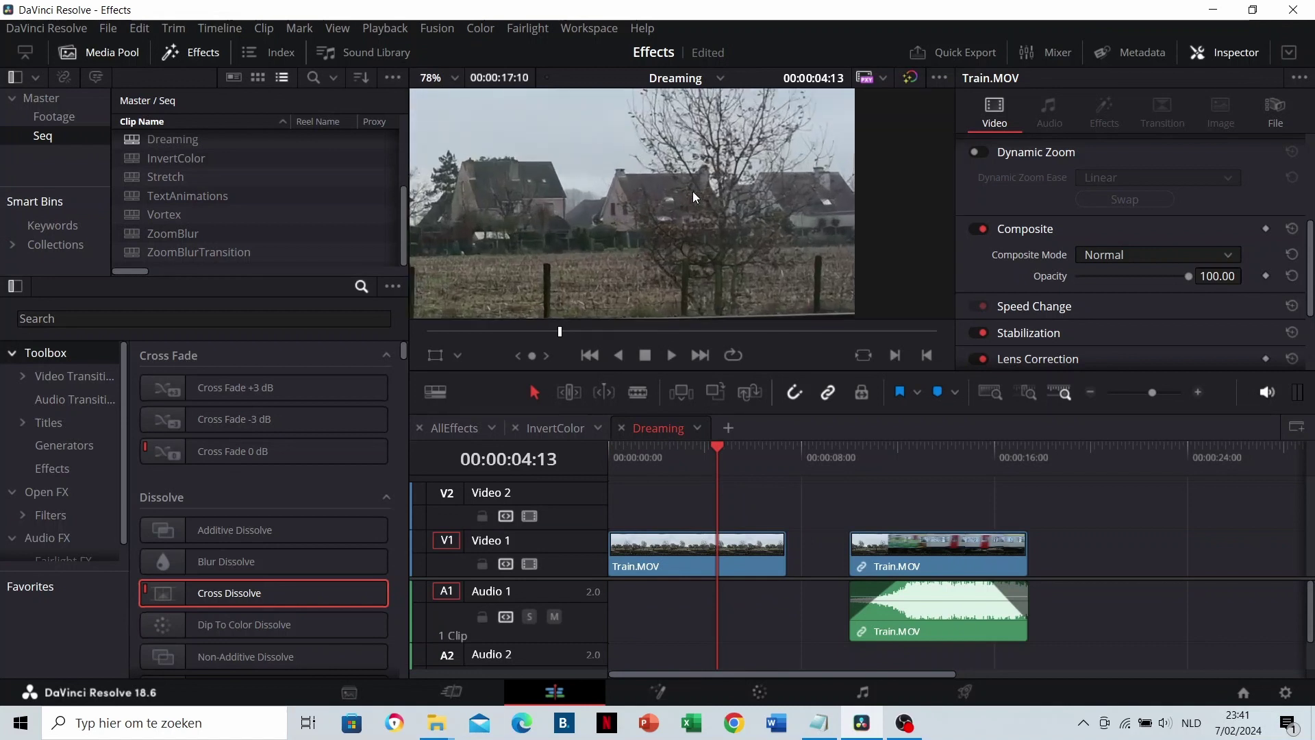
key(space)
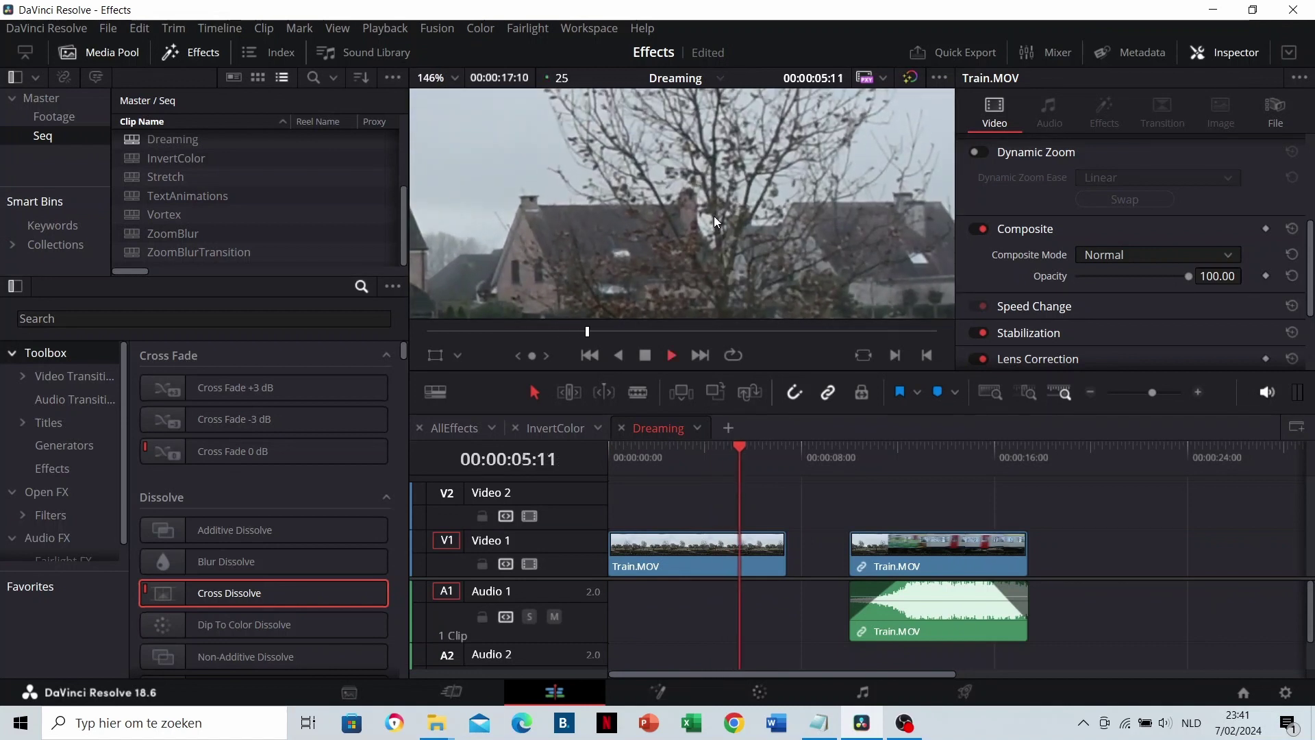
key(space)
scroll(713, 215, down, 8)
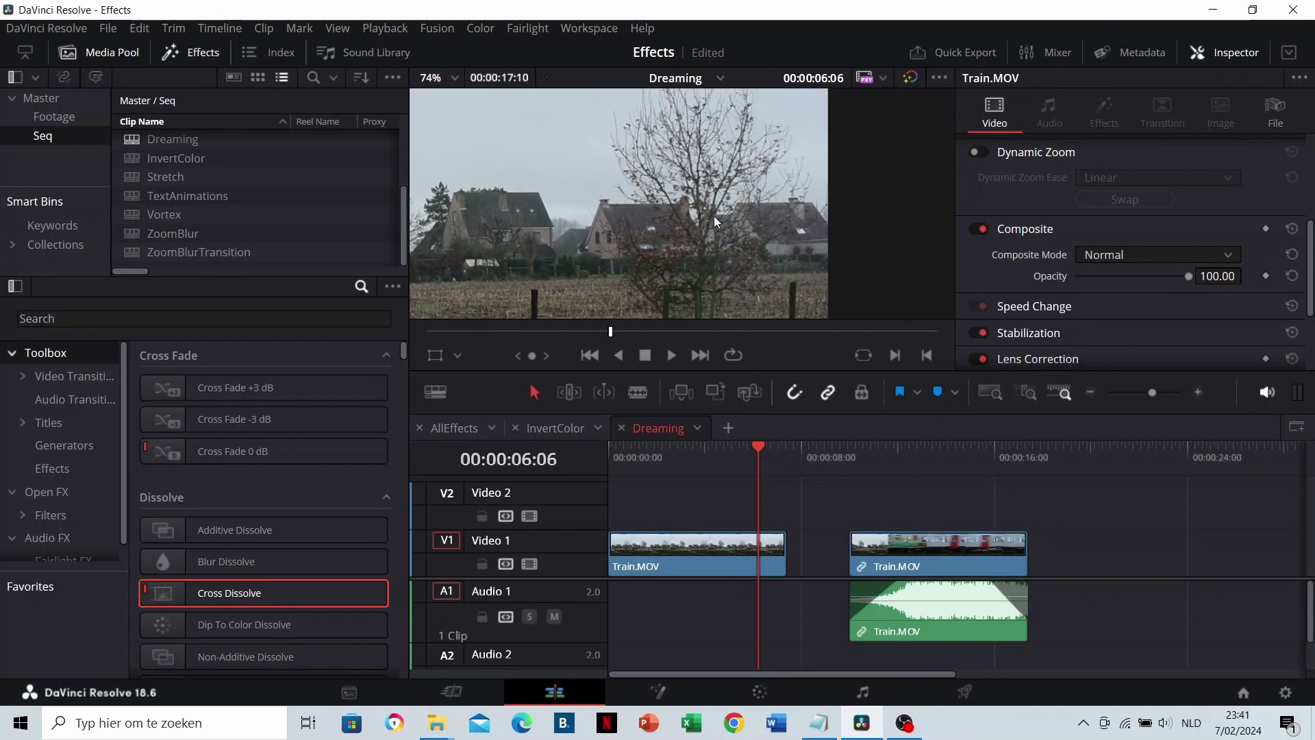
scroll(606, 212, up, 1)
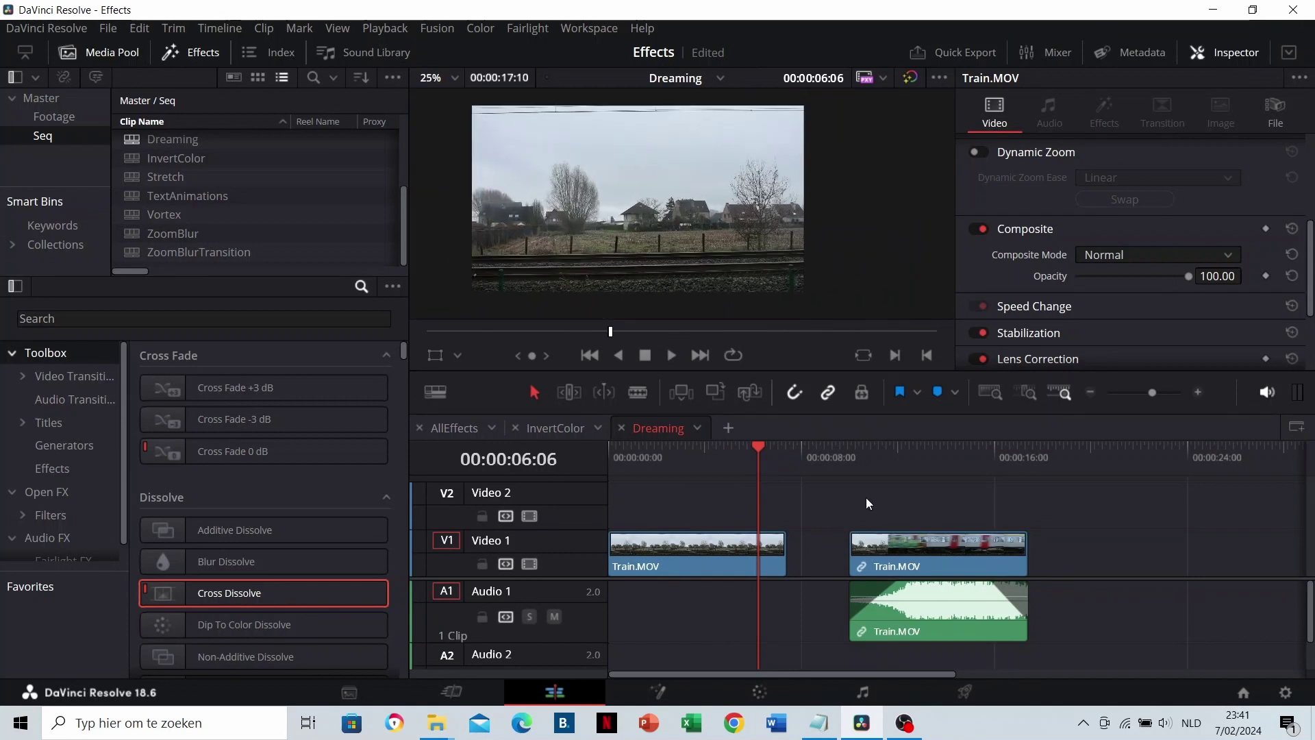
click(848, 463)
key(space)
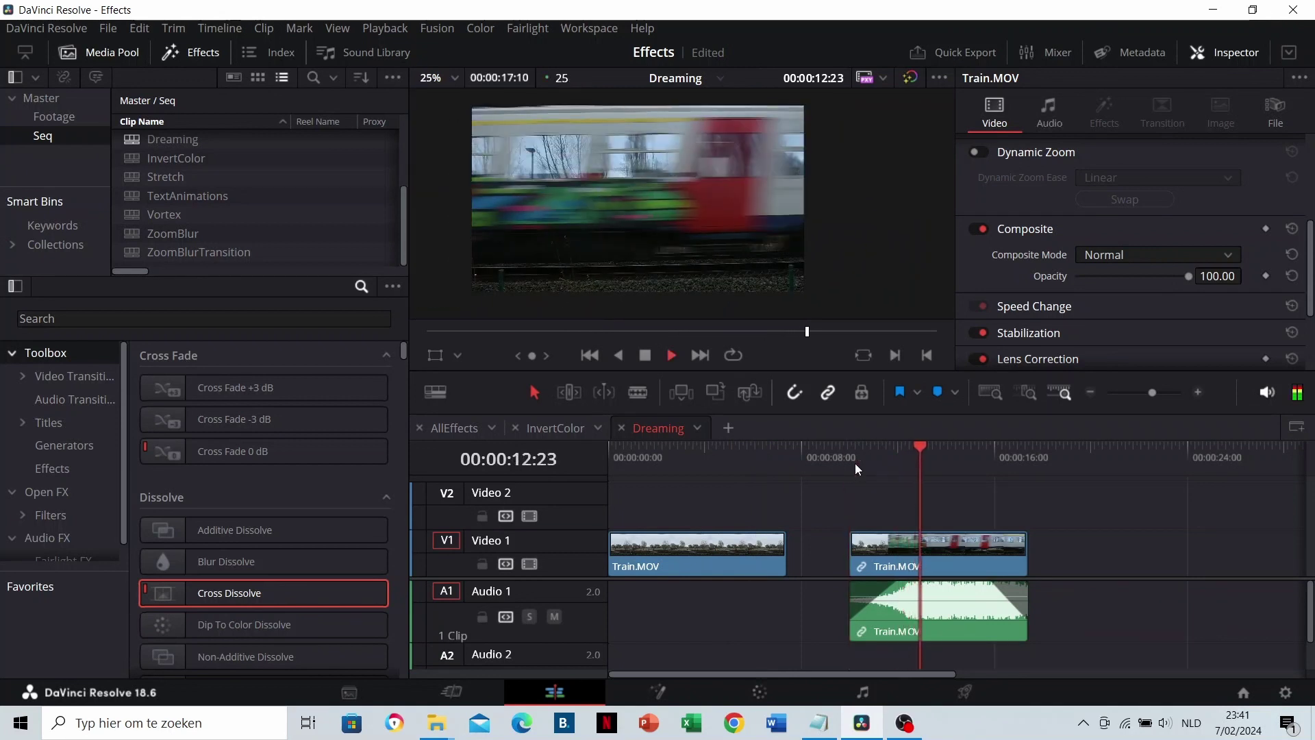
Step: Set the second Train.MOV to 50% opacity, move it onto V2 at the start, and replay
click(926, 548)
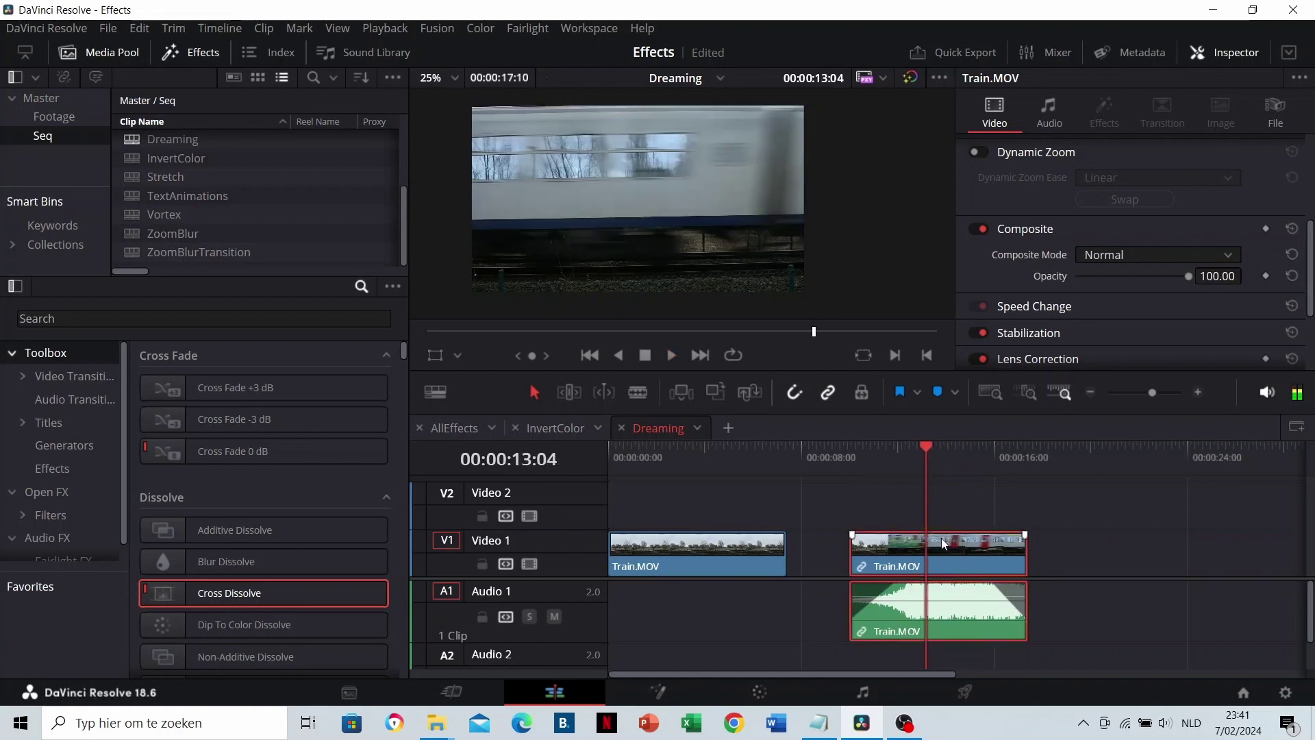
key(Return)
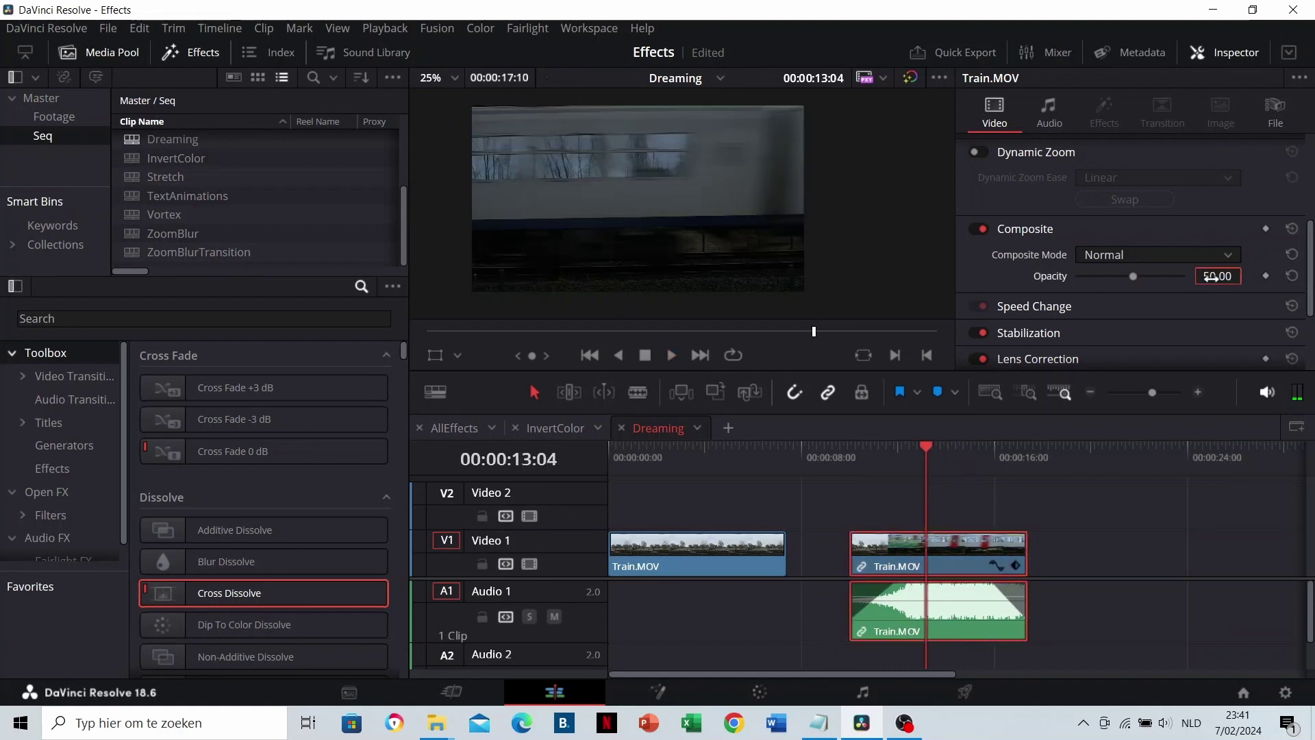
drag(971, 548, 671, 515)
click(656, 475)
key(space)
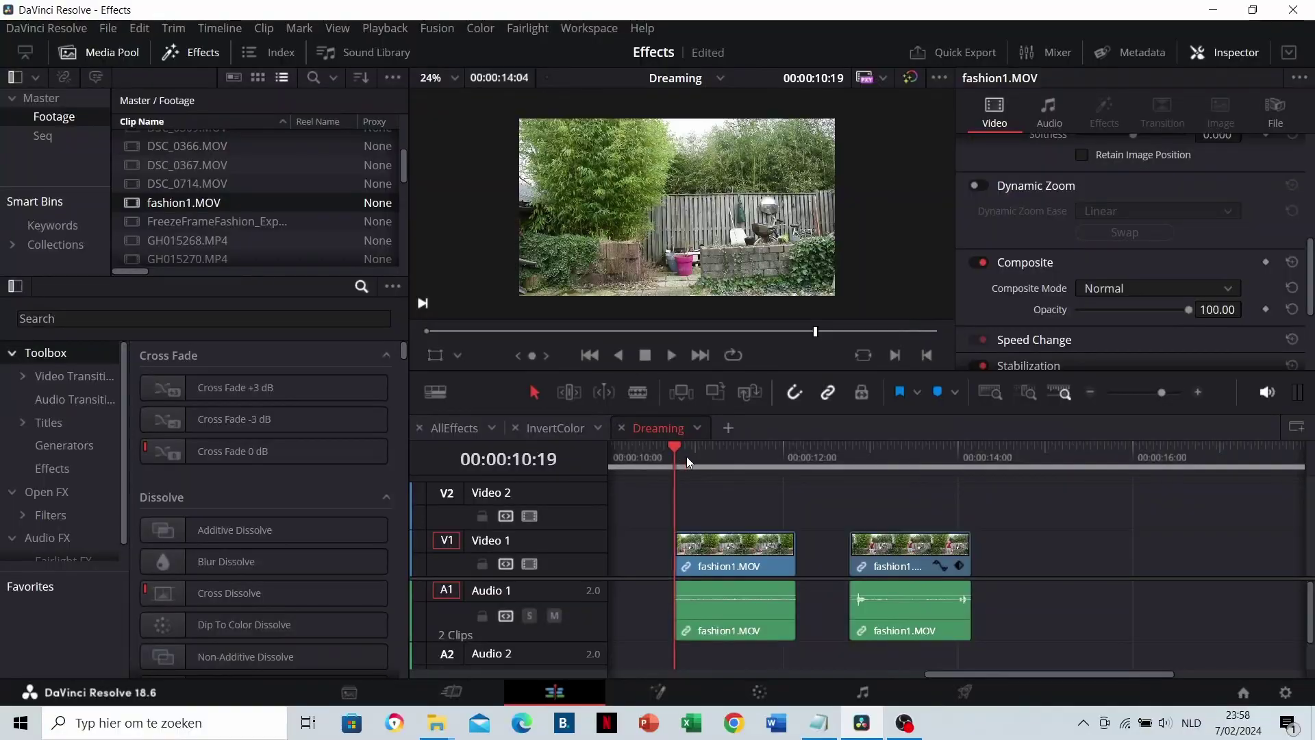
Step: Stack the second fashion1.MOV on V2 above the first and disable the Video 1 track
drag(782, 458, 954, 452)
click(880, 558)
drag(880, 559, 712, 517)
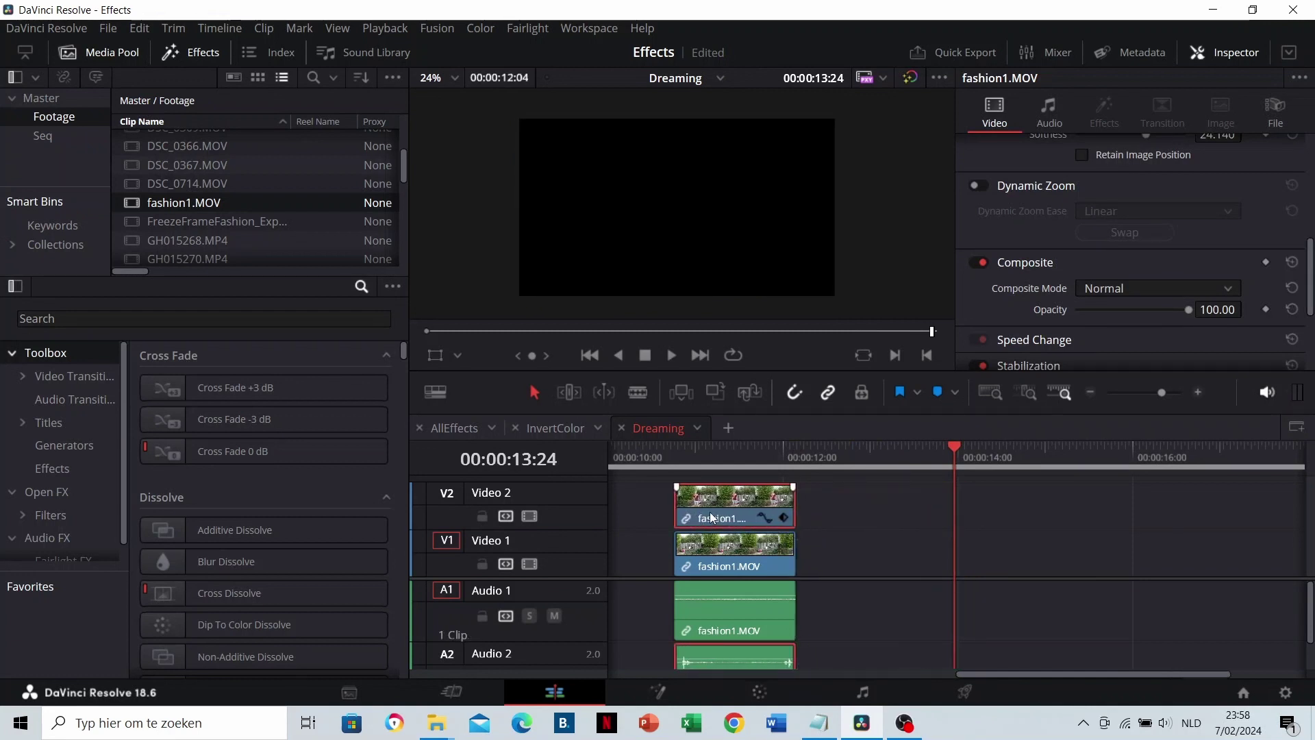
click(528, 564)
click(723, 460)
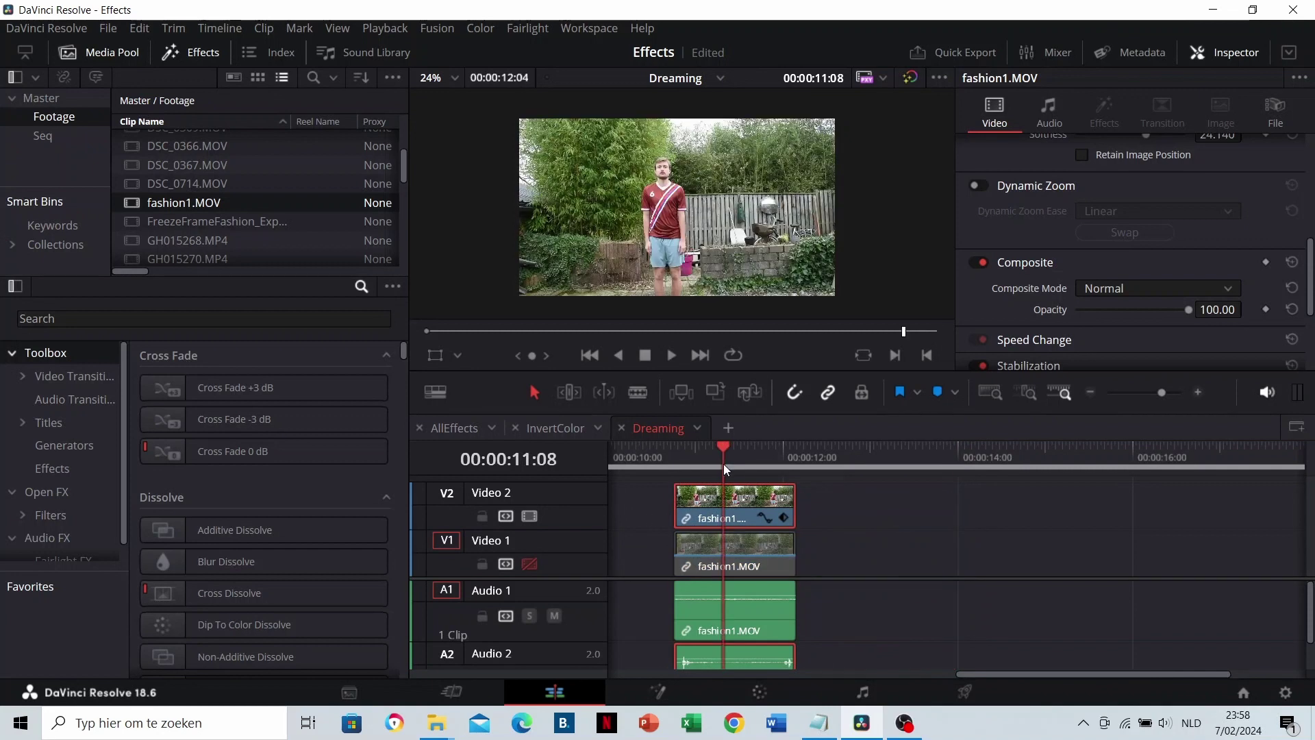
click(759, 693)
Step: Add corrector node 02 after node 01 plus an alpha output in the node graph
right_click(964, 184)
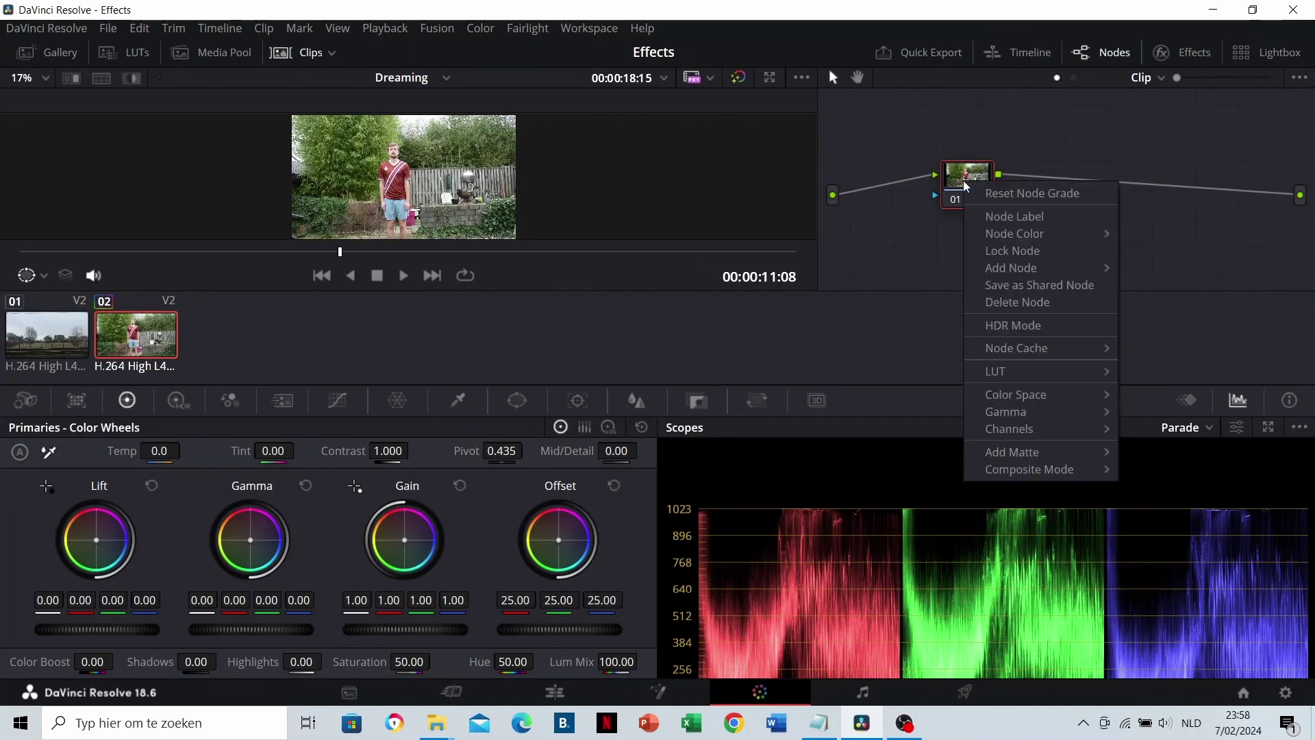
mouse_move(1010, 273)
click(1142, 264)
right_click(1116, 238)
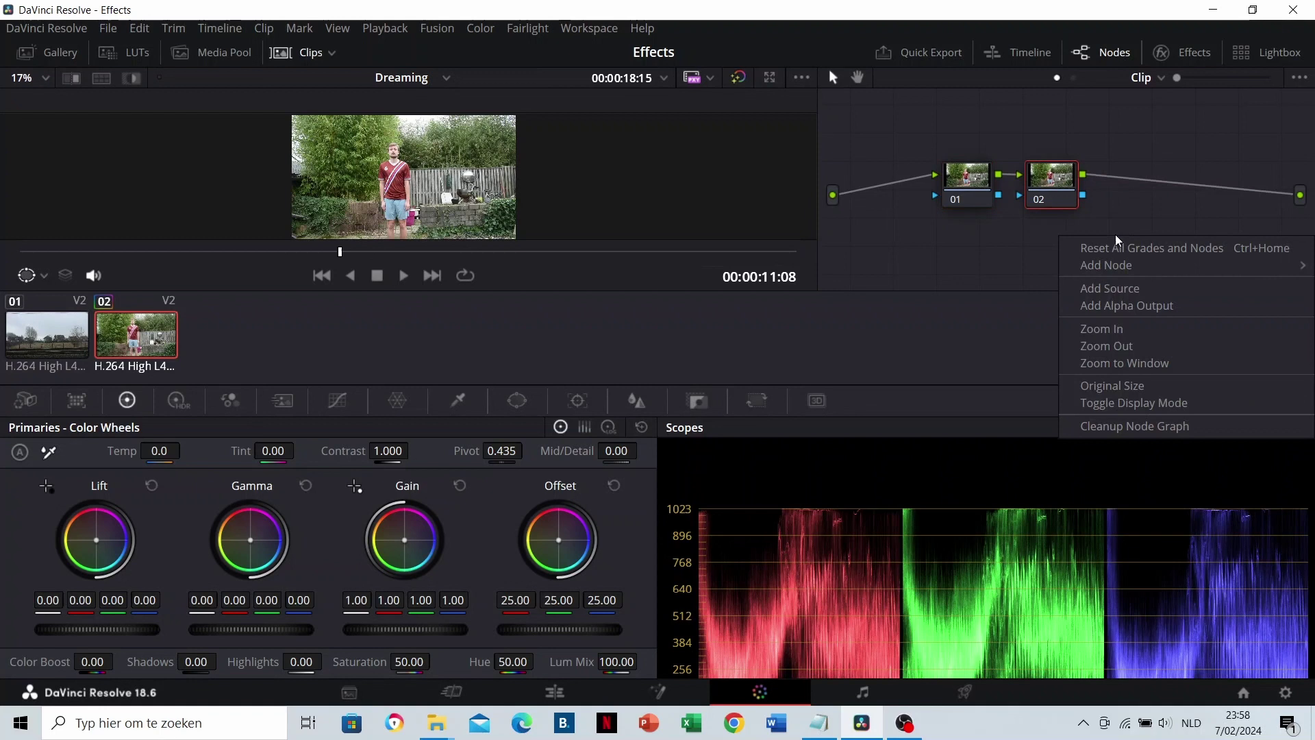
click(1125, 306)
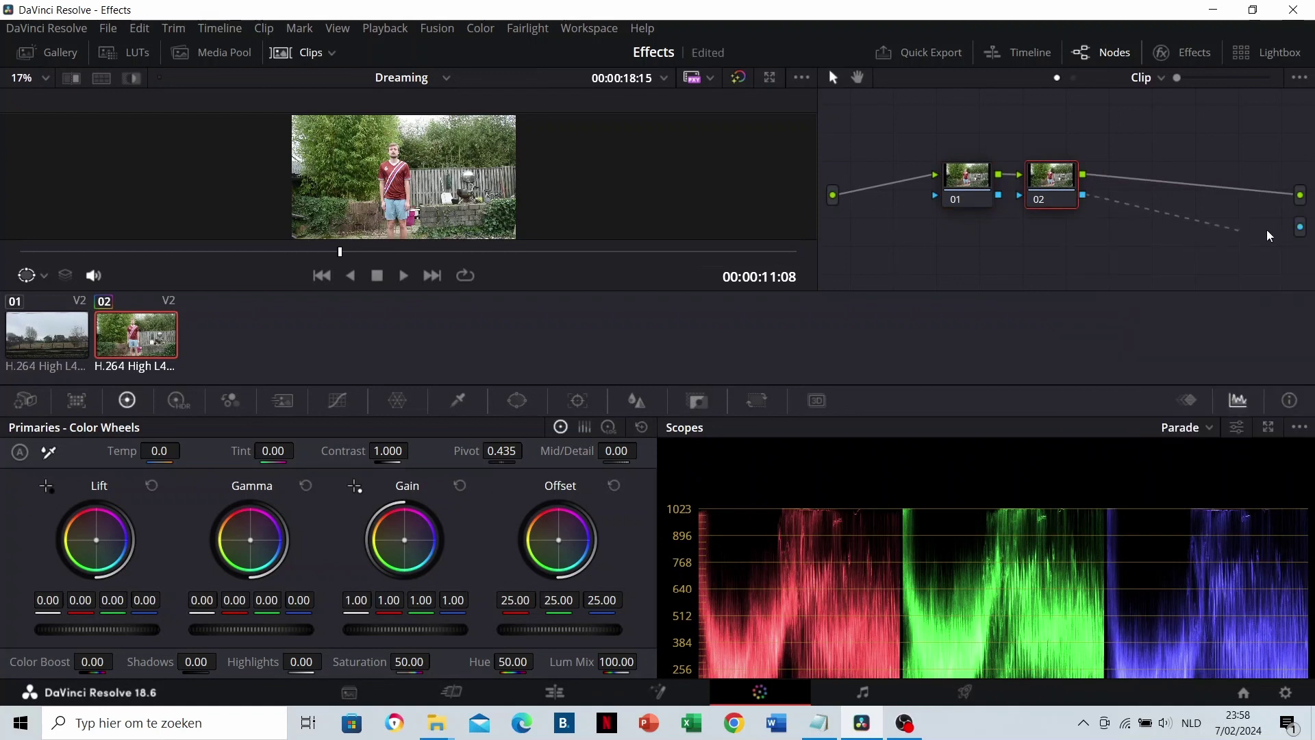
Step: Enable a Curve window on node 02 and return to the clip's first frame
click(517, 400)
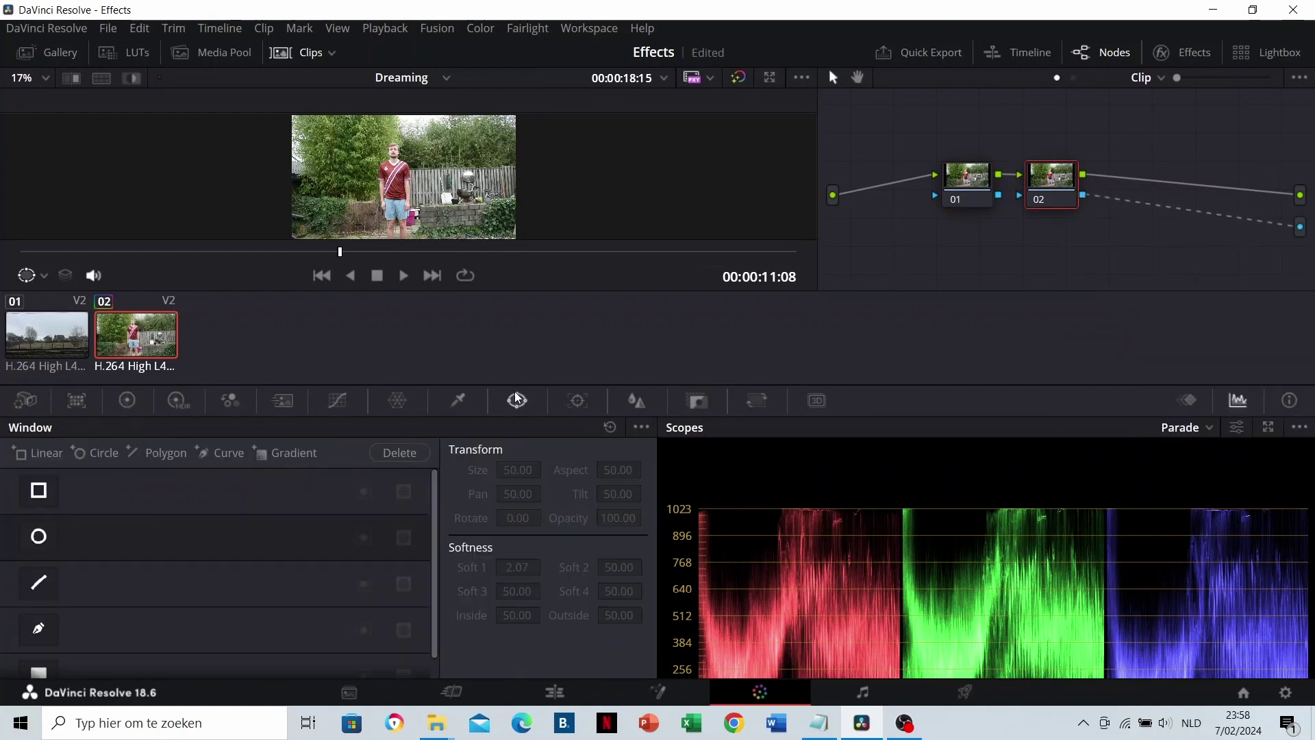
click(45, 631)
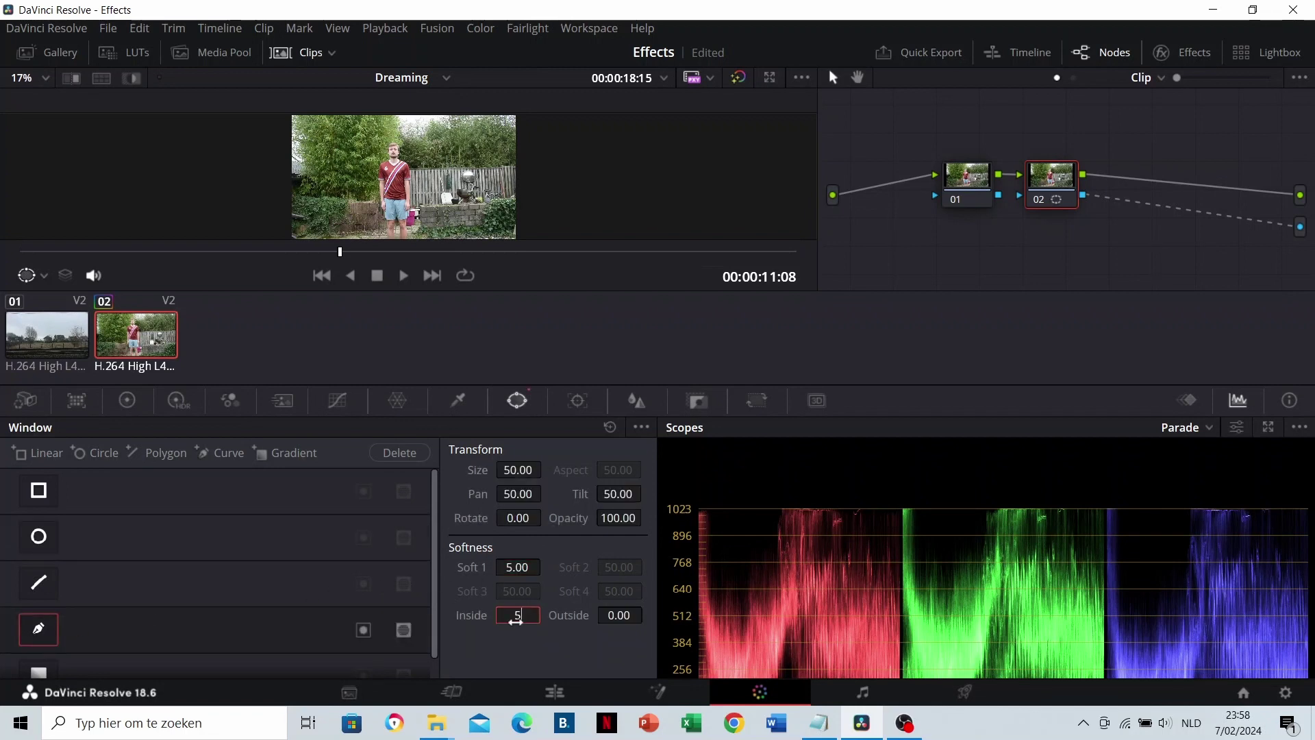
drag(341, 255, 24, 262)
Step: Zoom into the viewer and close the curve mask outline around the whole person
scroll(343, 168, up, 6)
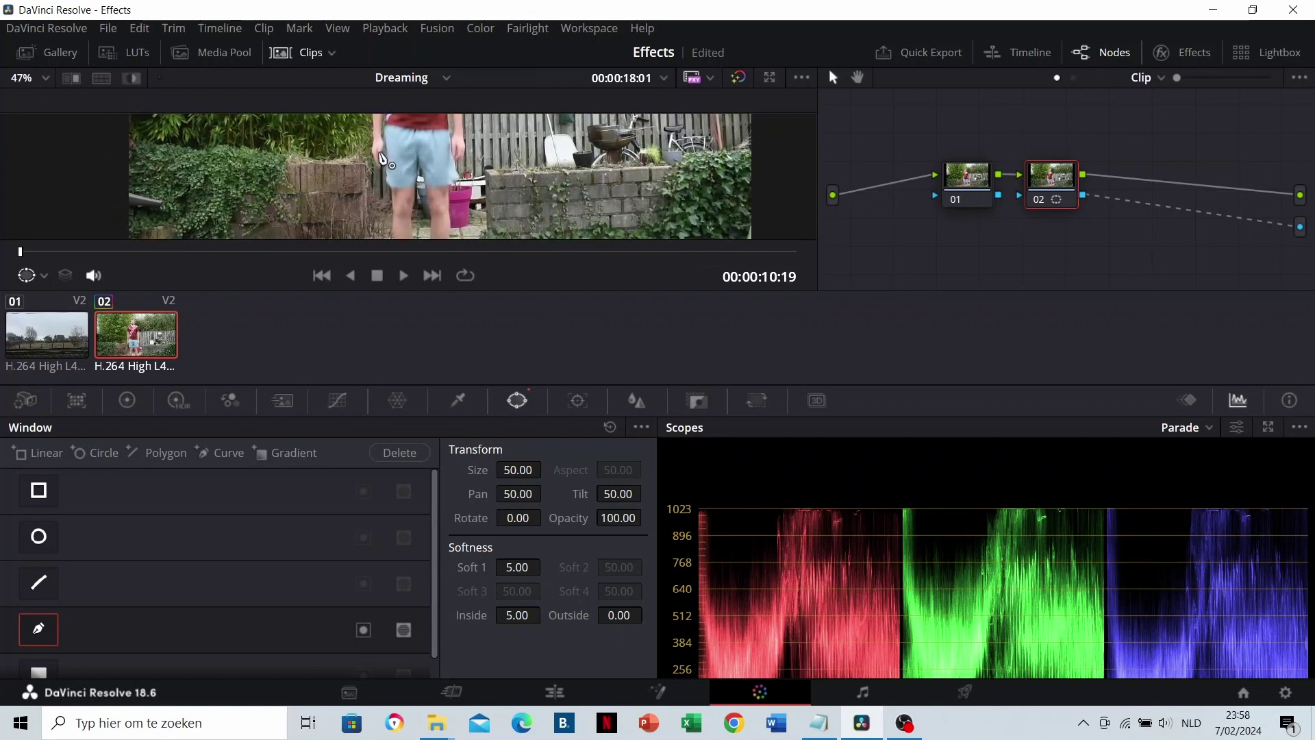
scroll(382, 159, up, 1)
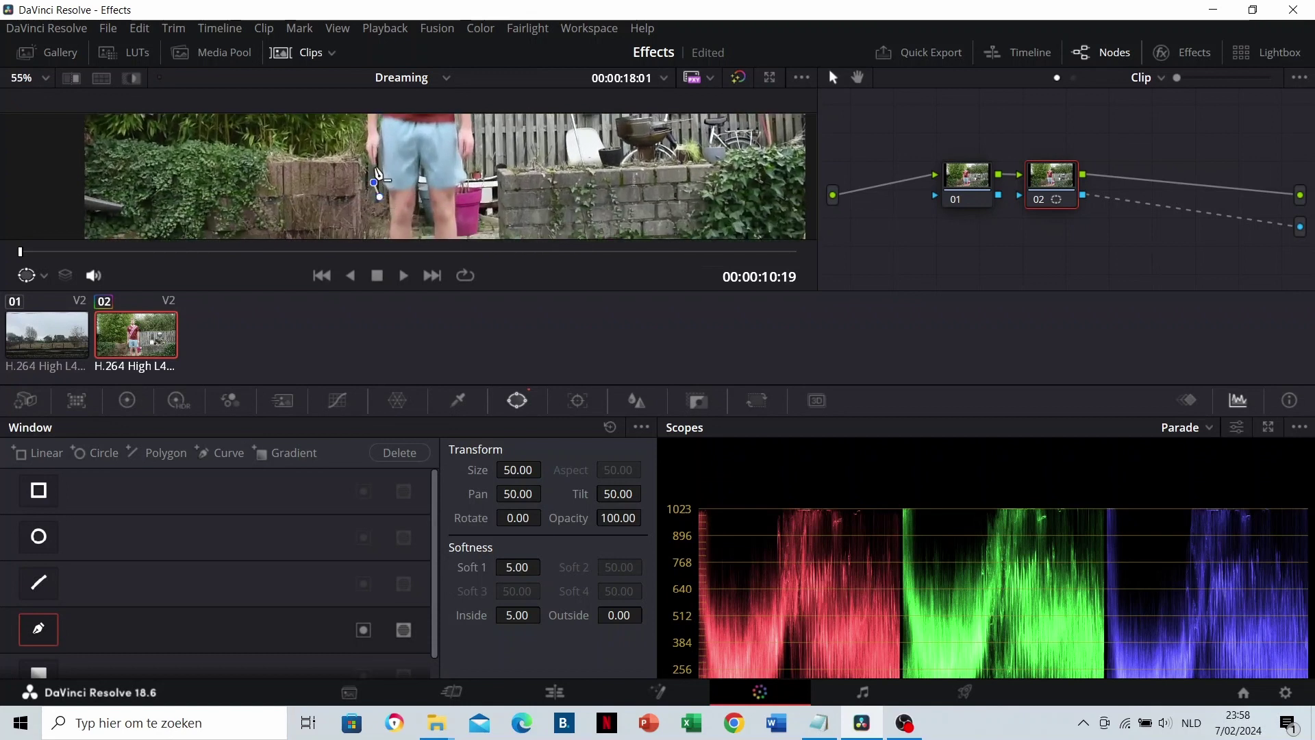
scroll(371, 174, up, 1)
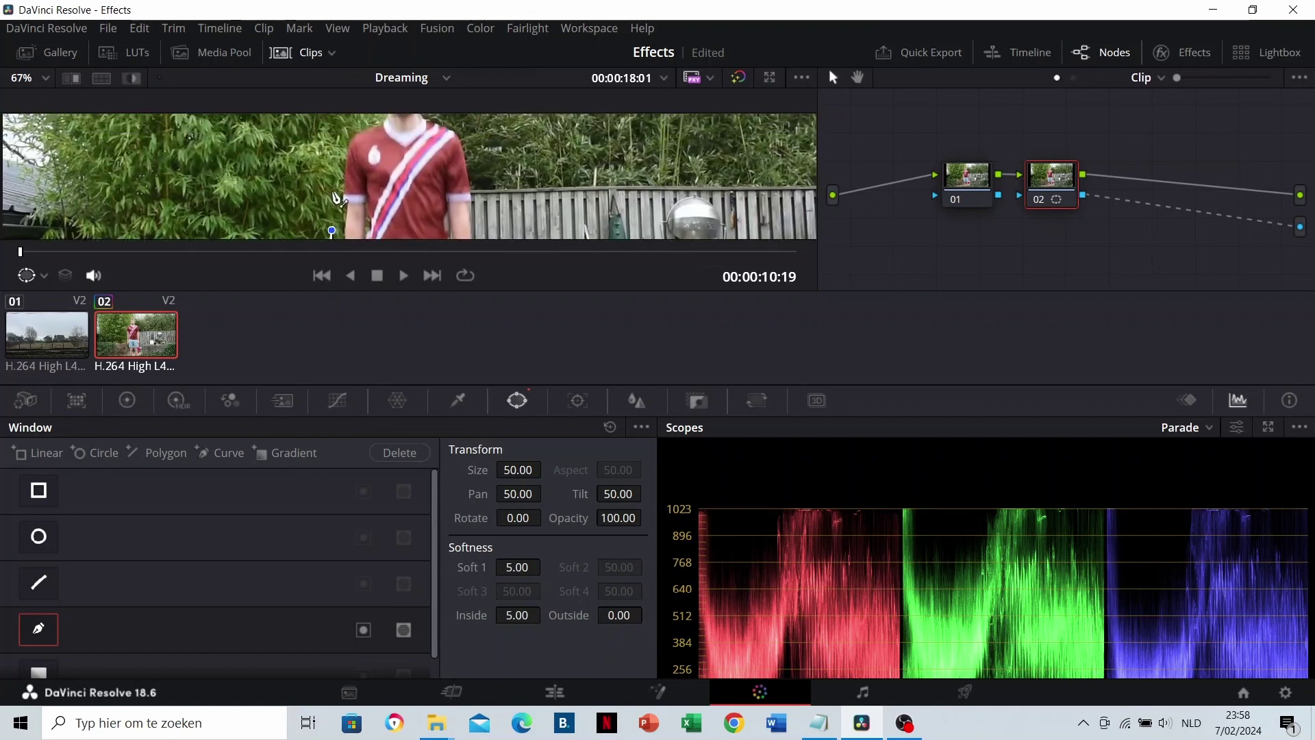
scroll(352, 137, up, 2)
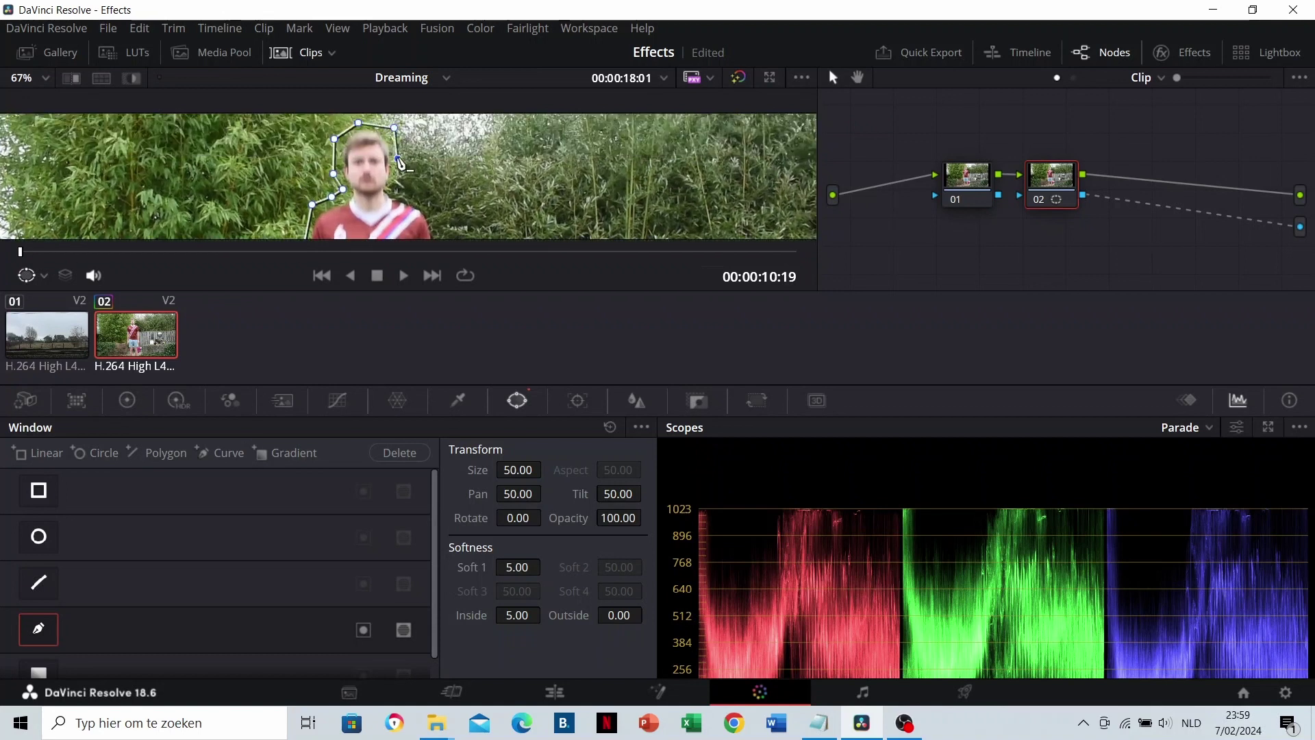
scroll(401, 163, down, 8)
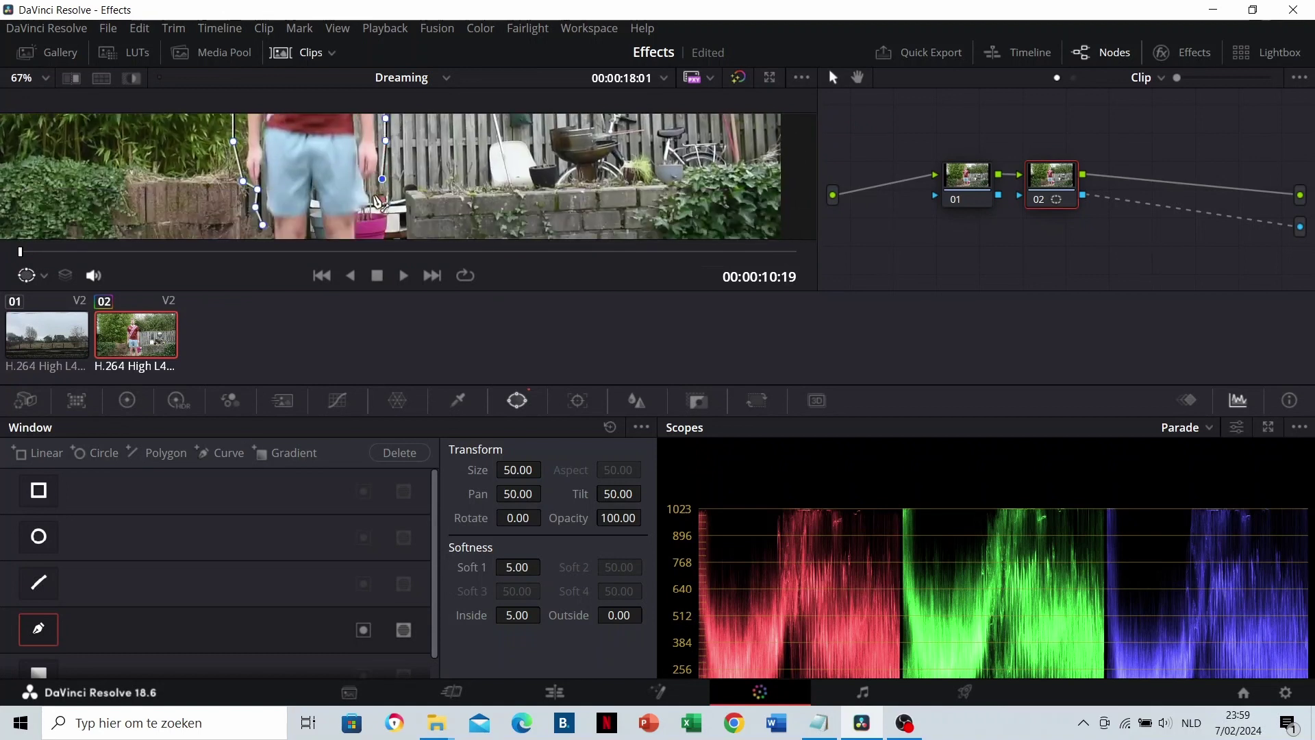
scroll(378, 200, down, 3)
scroll(256, 201, down, 2)
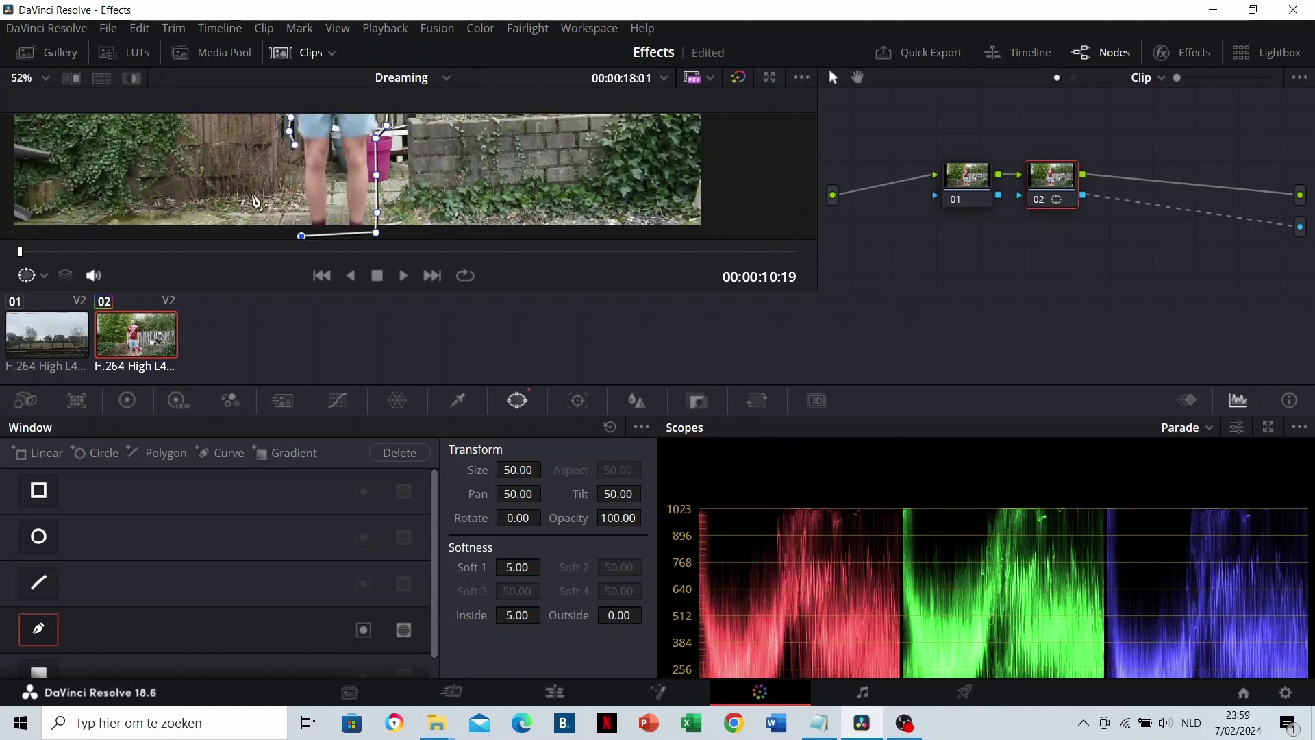
click(296, 147)
scroll(258, 172, down, 2)
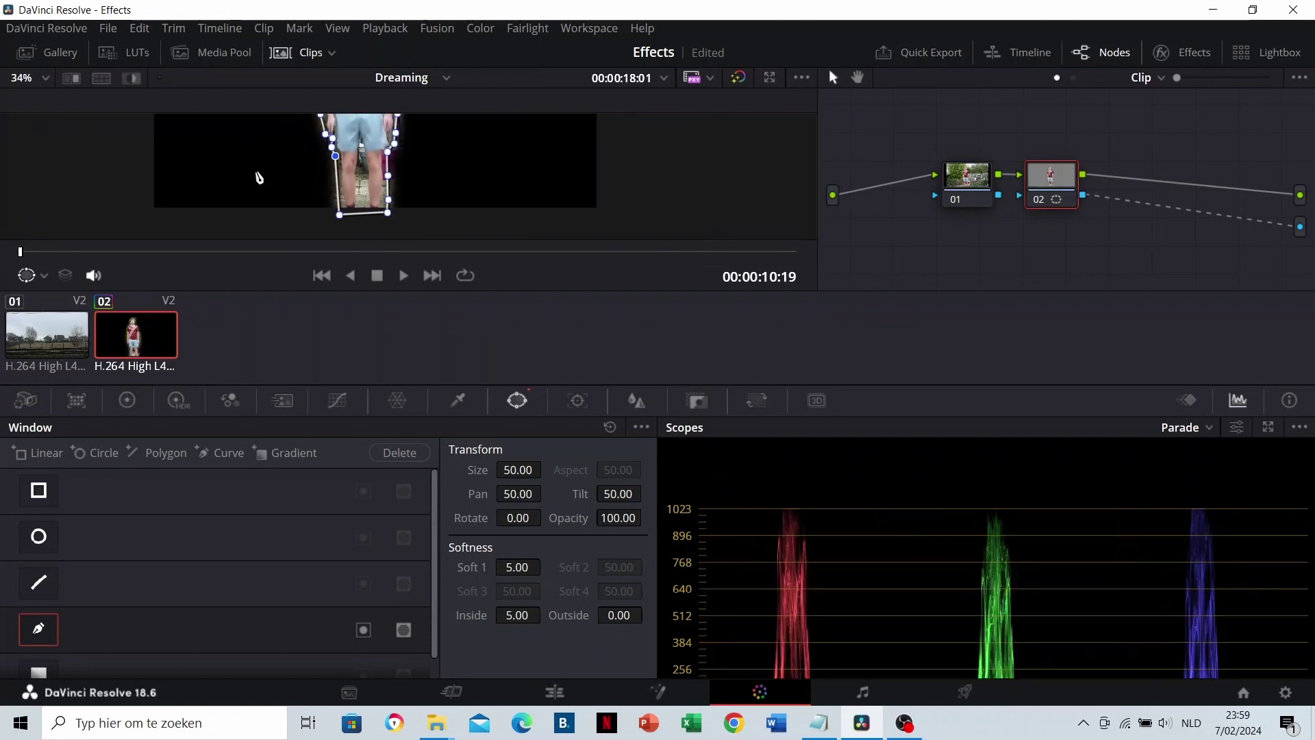
scroll(354, 147, up, 5)
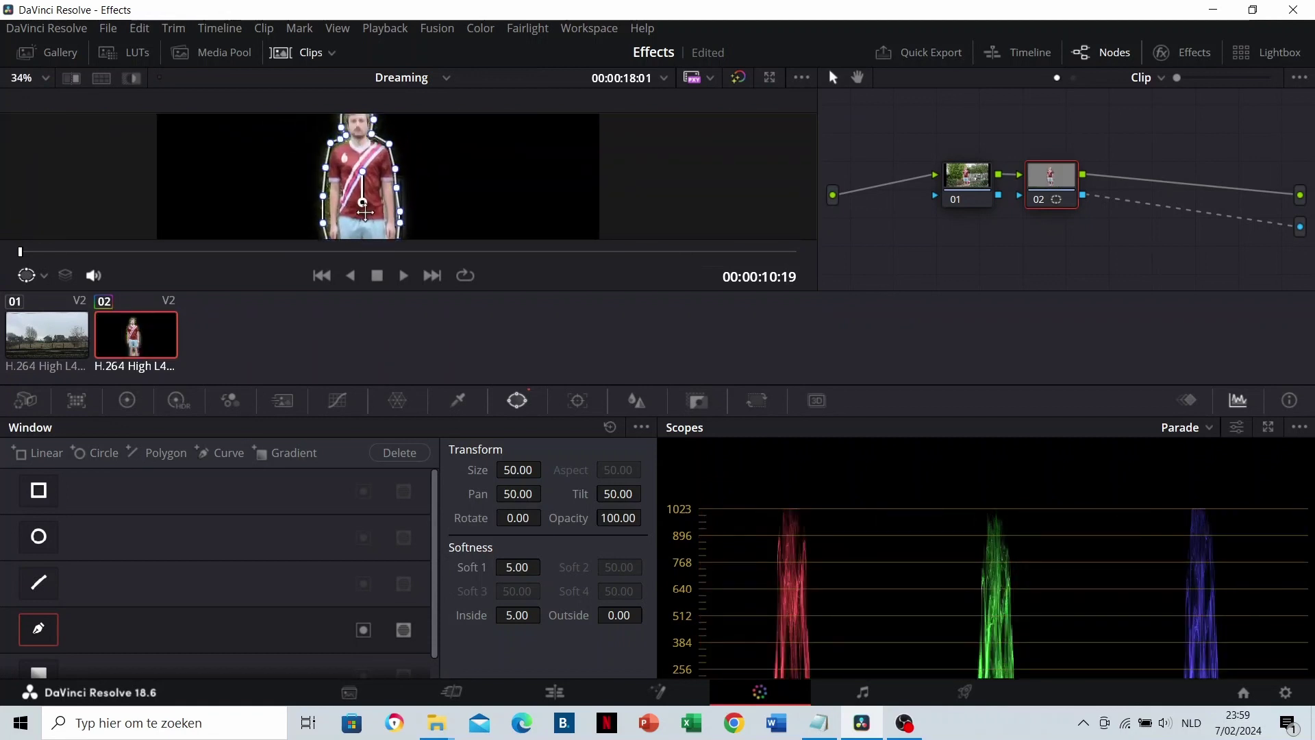
scroll(297, 158, down, 2)
Step: Step through the clip to check the mask, then return to the first frame
key(Right)
key(Right)
key(Right)
key(Right)
key(Right)
key(Right)
key(Right)
key(Right)
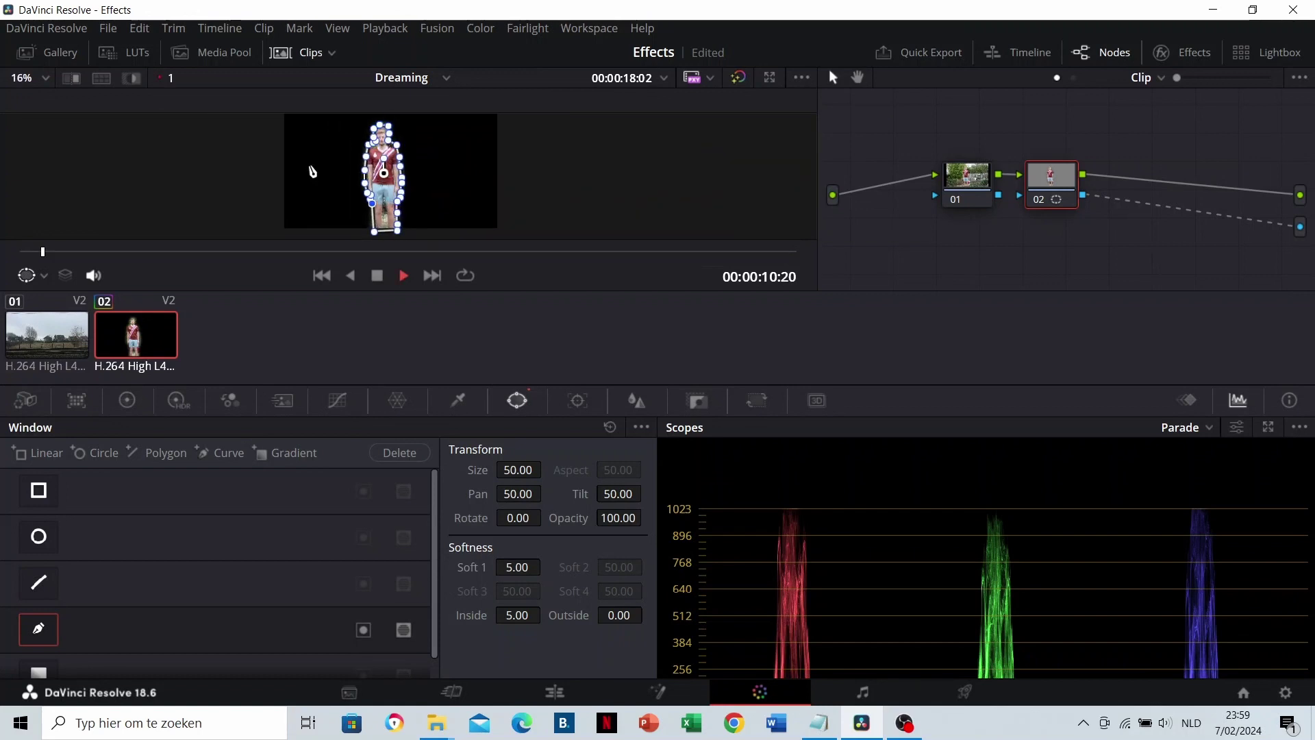
drag(161, 252, 20, 252)
scroll(281, 196, up, 1)
scroll(280, 197, up, 3)
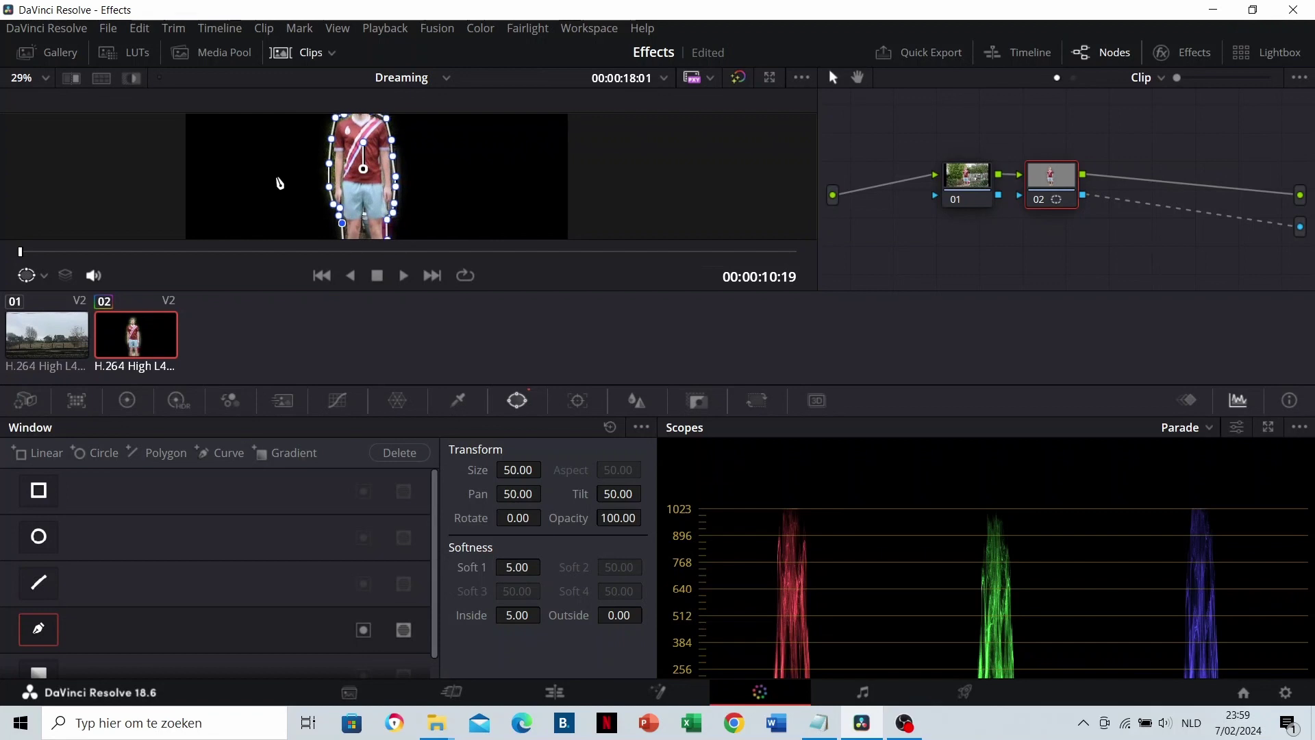
Step: Open the Tracker in Frame mode and realign the mask to the person through frame 18:04
click(574, 399)
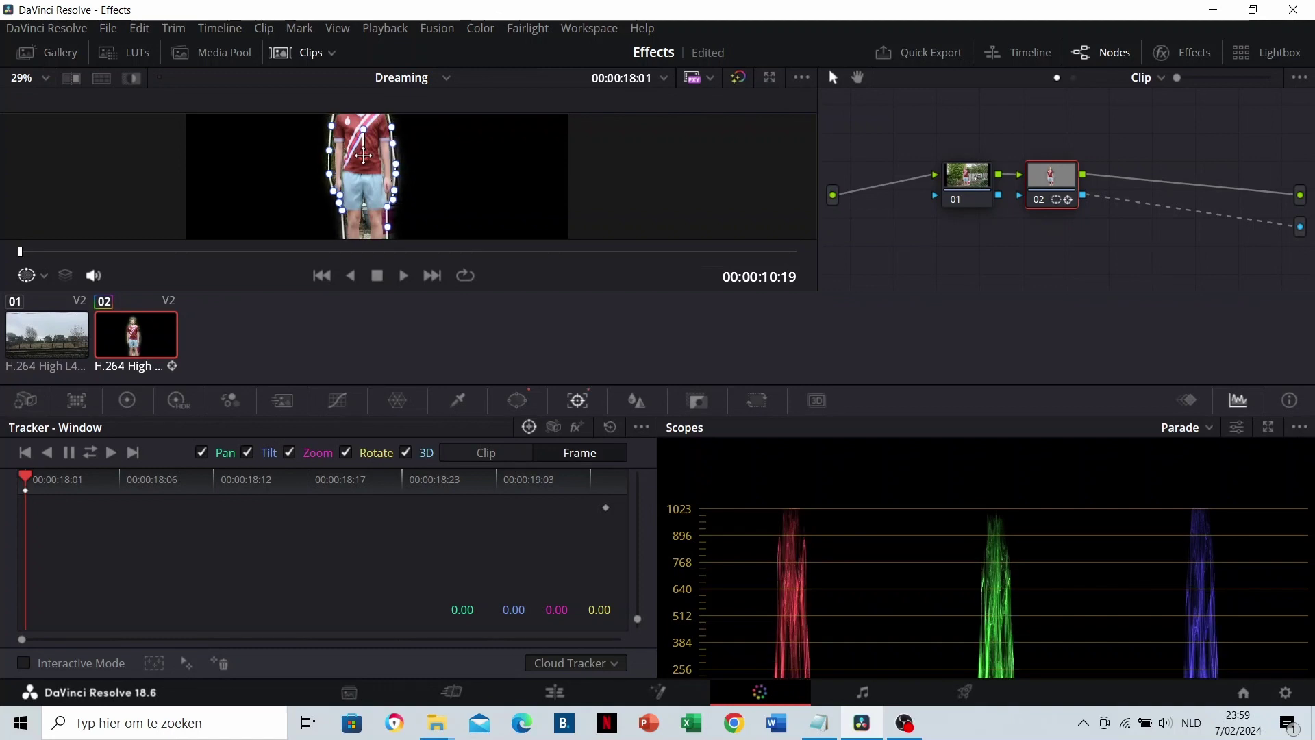
scroll(366, 164, up, 3)
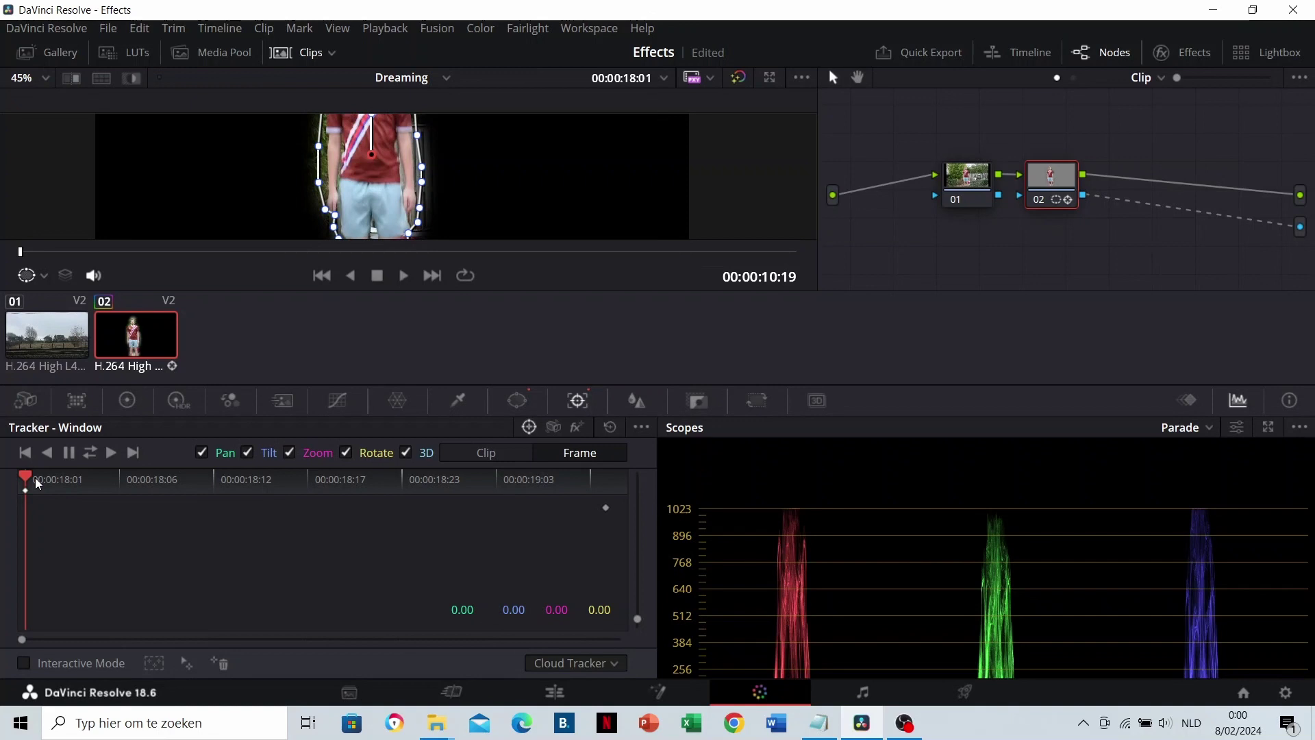
click(60, 478)
scroll(372, 154, down, 3)
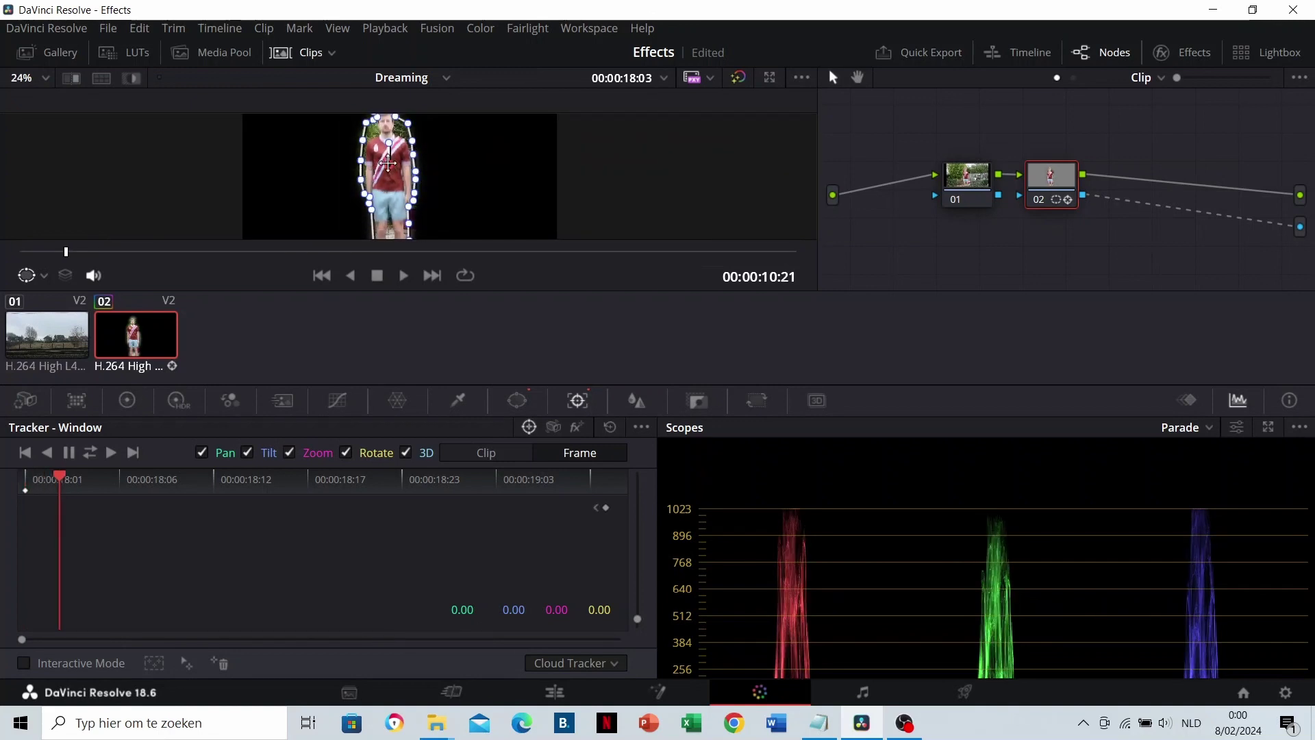
drag(386, 178, 389, 182)
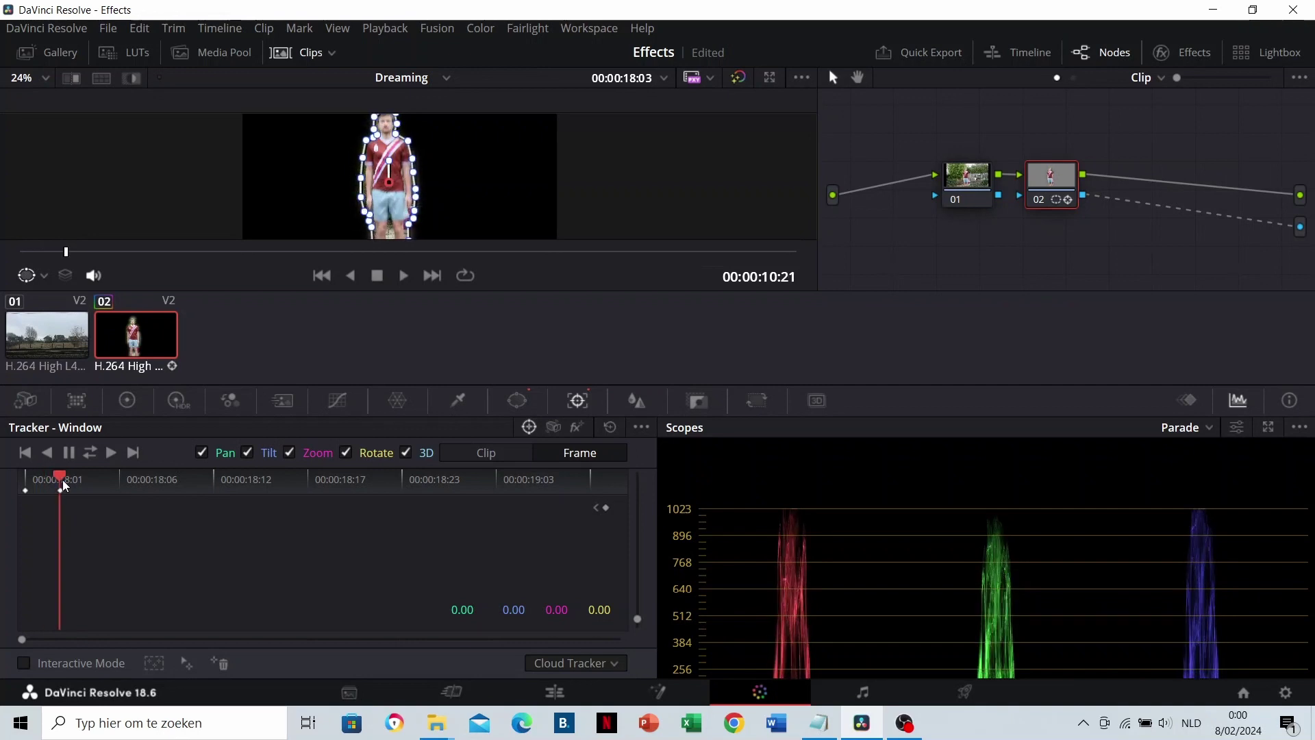
click(91, 479)
drag(387, 182, 388, 181)
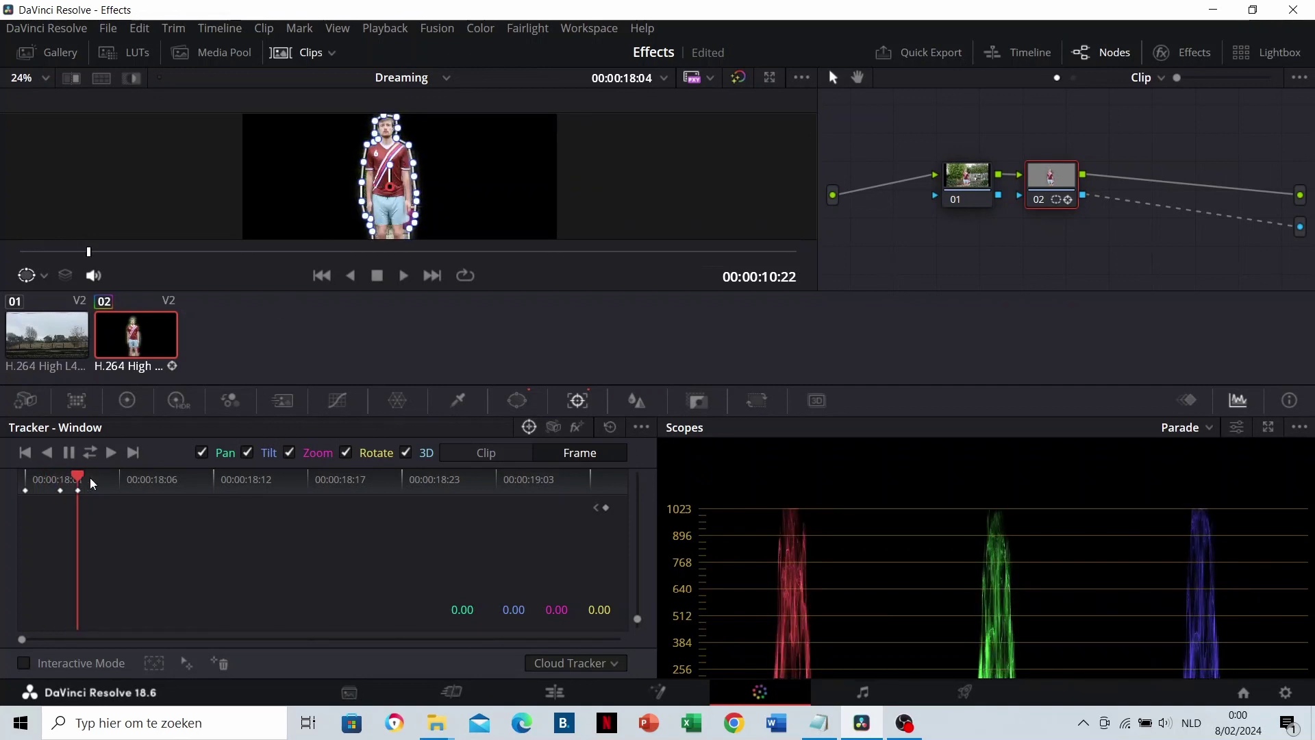
Step: Keyframe the mask to the person at frames 18:06, 18:07 and 18:09, then skip near the clip end
mouse_move(89, 478)
mouse_down()
mouse_move(114, 482)
mouse_move(96, 479)
mouse_up()
drag(389, 181, 390, 182)
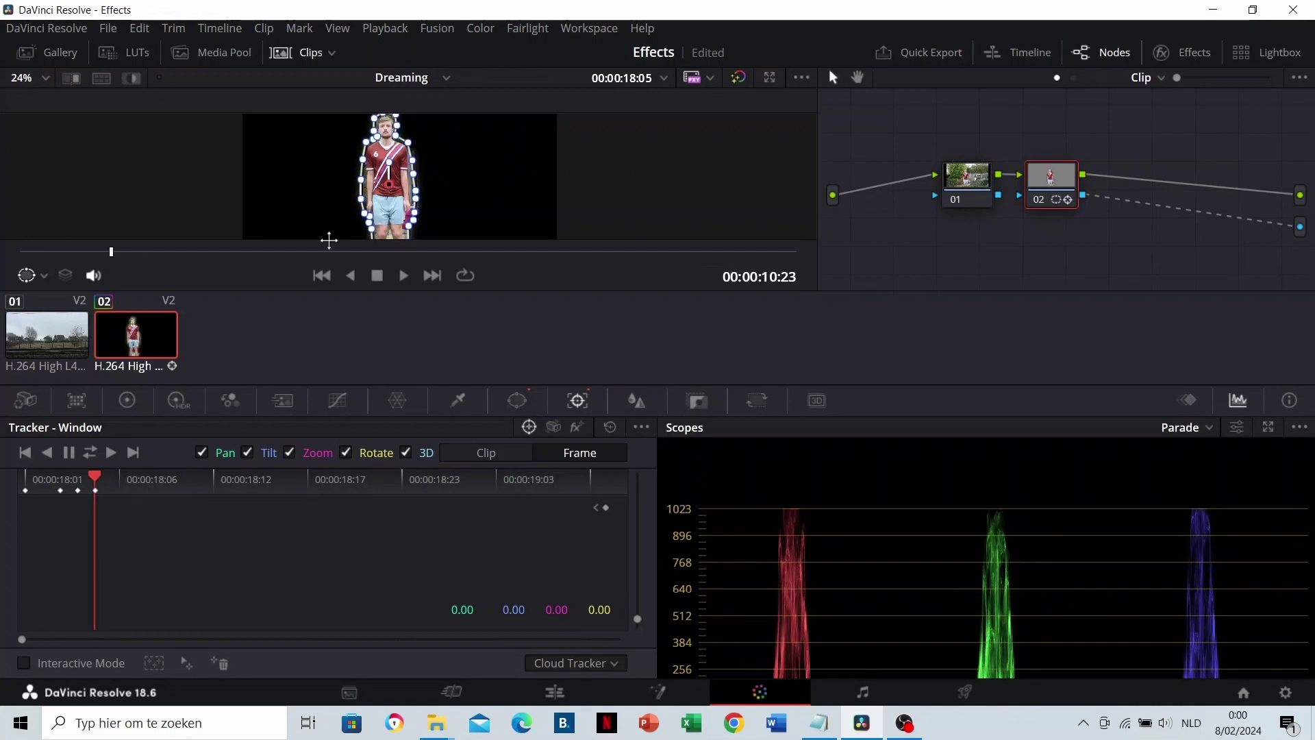
drag(96, 478, 115, 479)
click(135, 475)
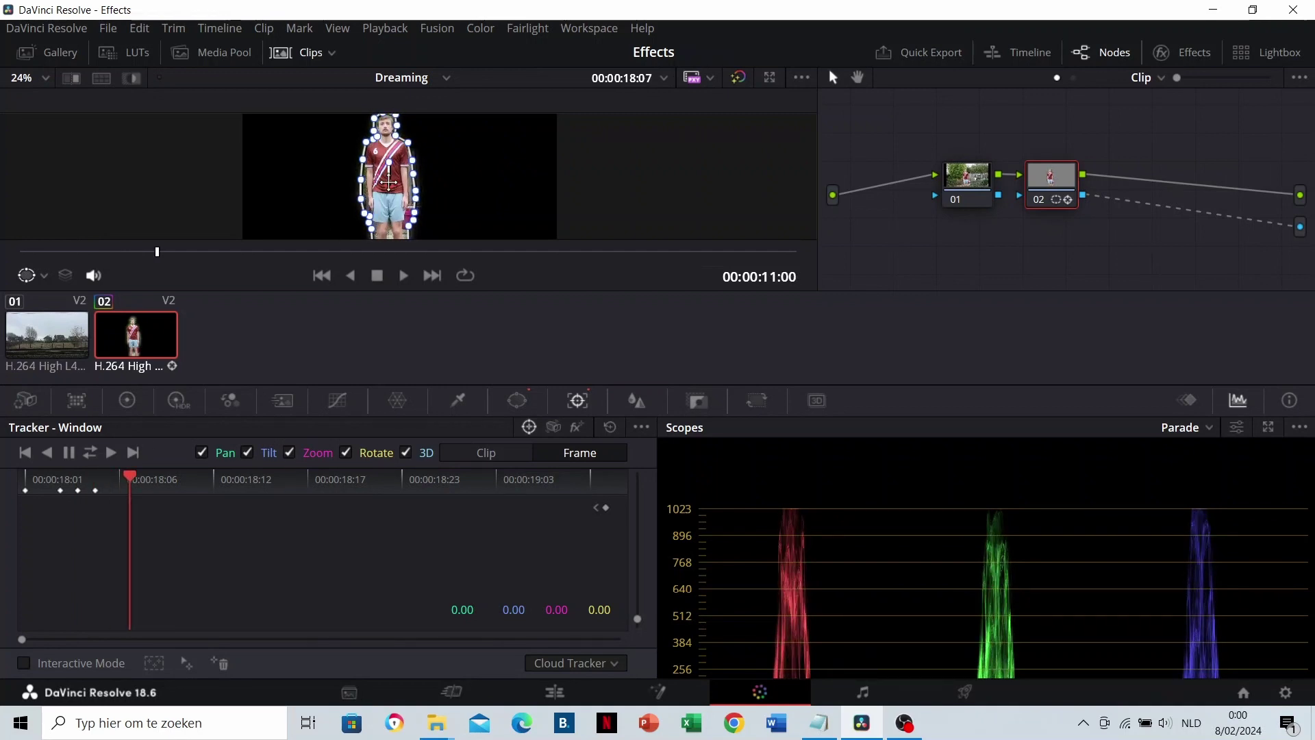
drag(388, 181, 390, 181)
drag(130, 476, 165, 476)
drag(384, 200, 386, 200)
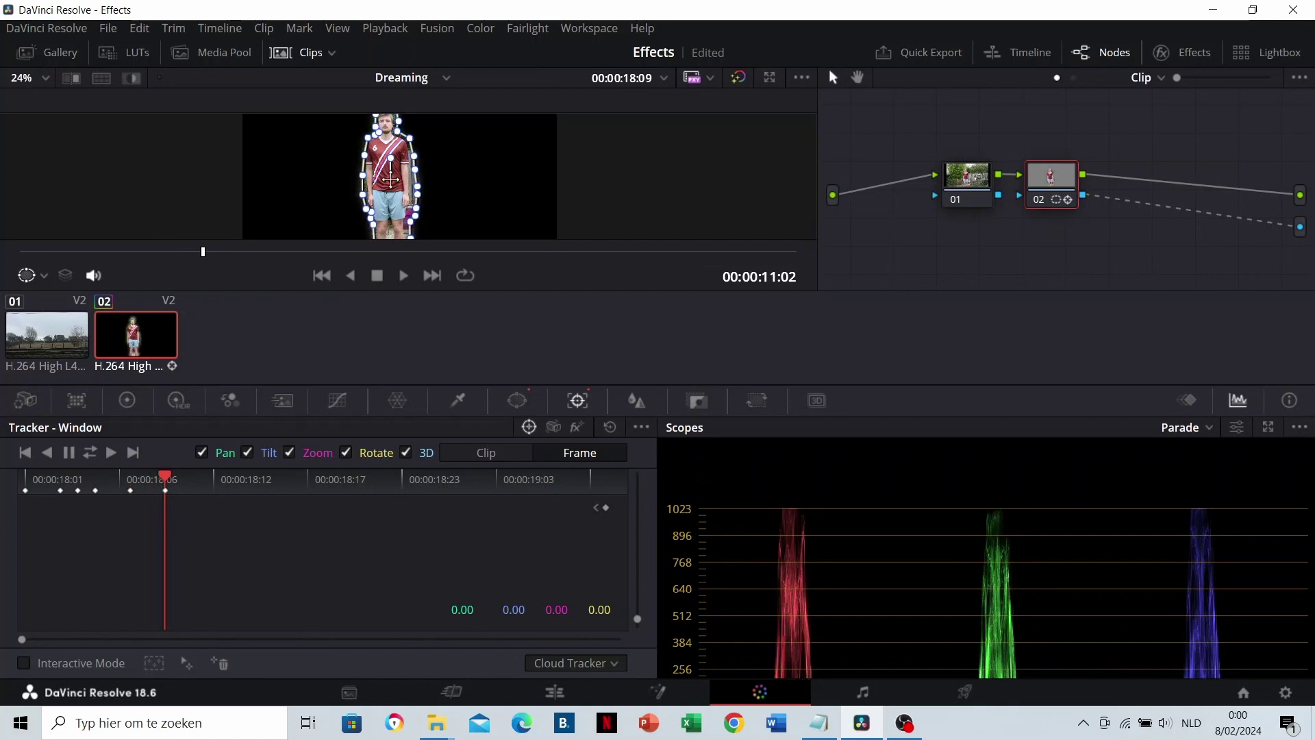
click(191, 479)
drag(229, 481, 622, 480)
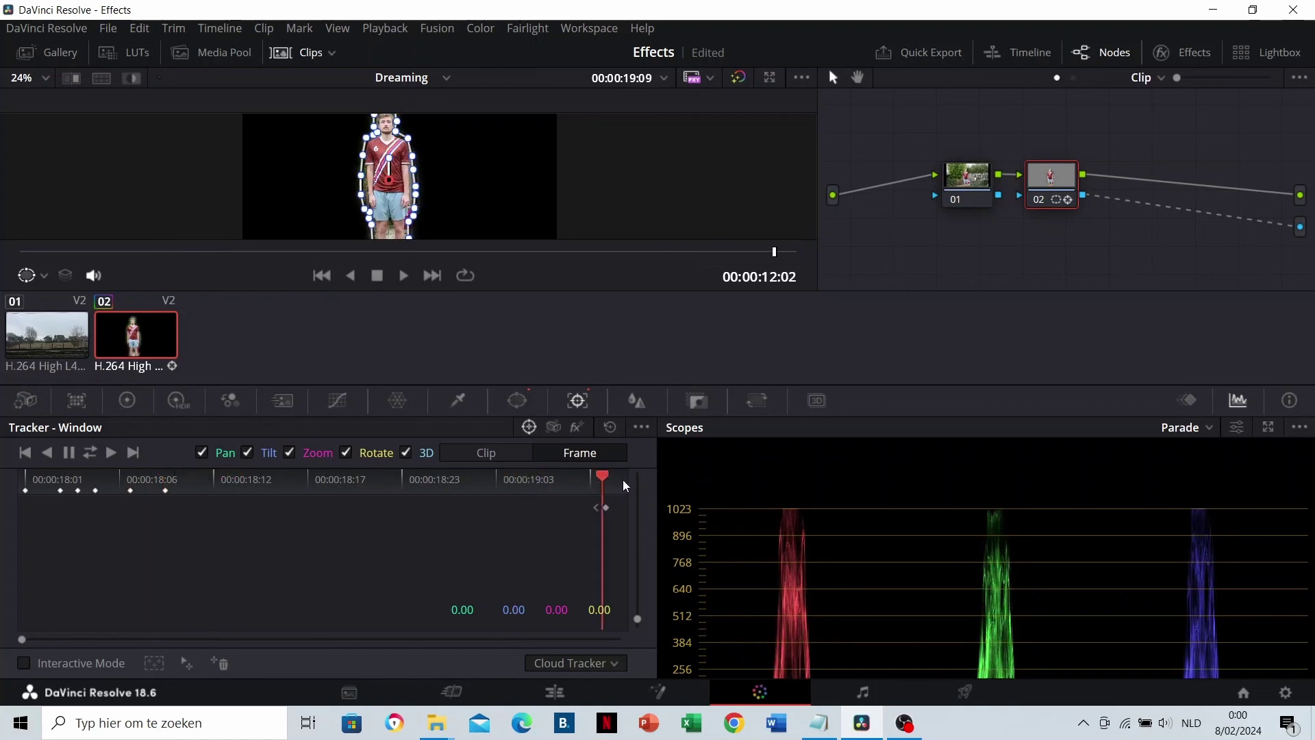
Step: On the Edit page, set the top fashion1.MOV clip's Composite Opacity to 50
click(568, 688)
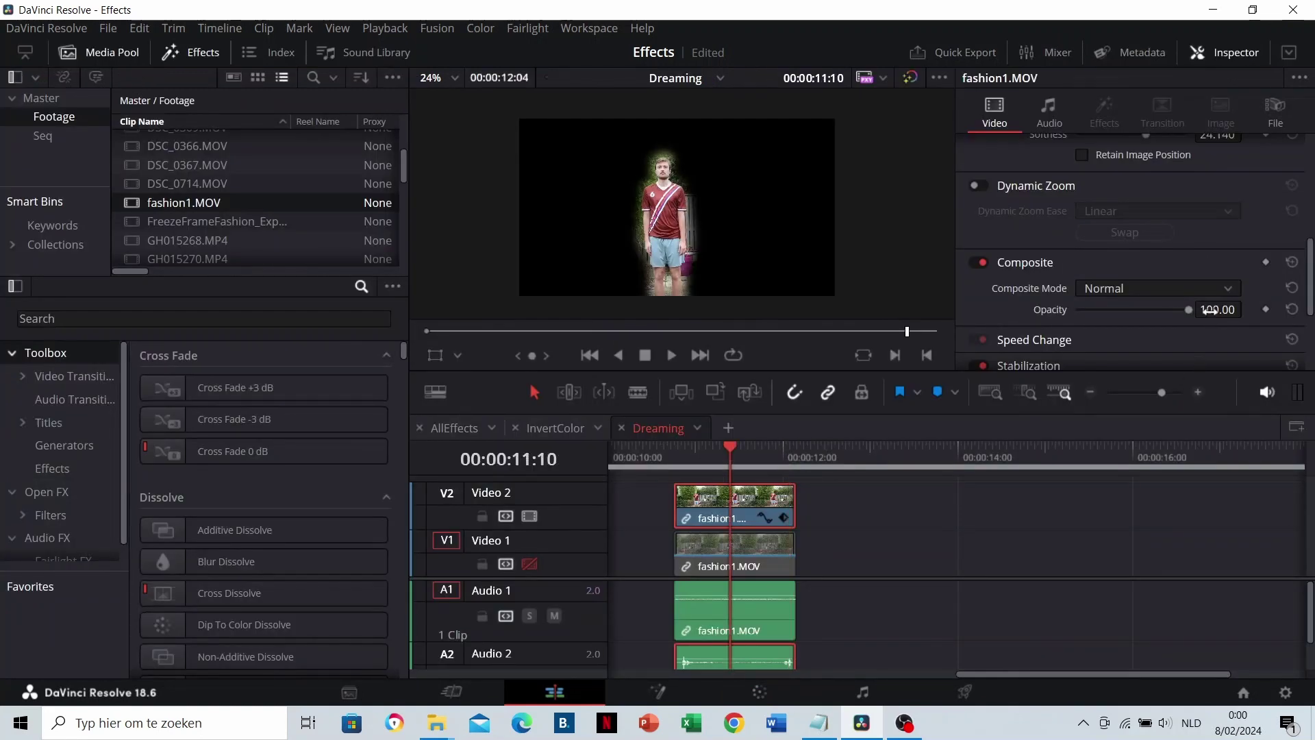
click(1211, 310)
text(50)
key(Return)
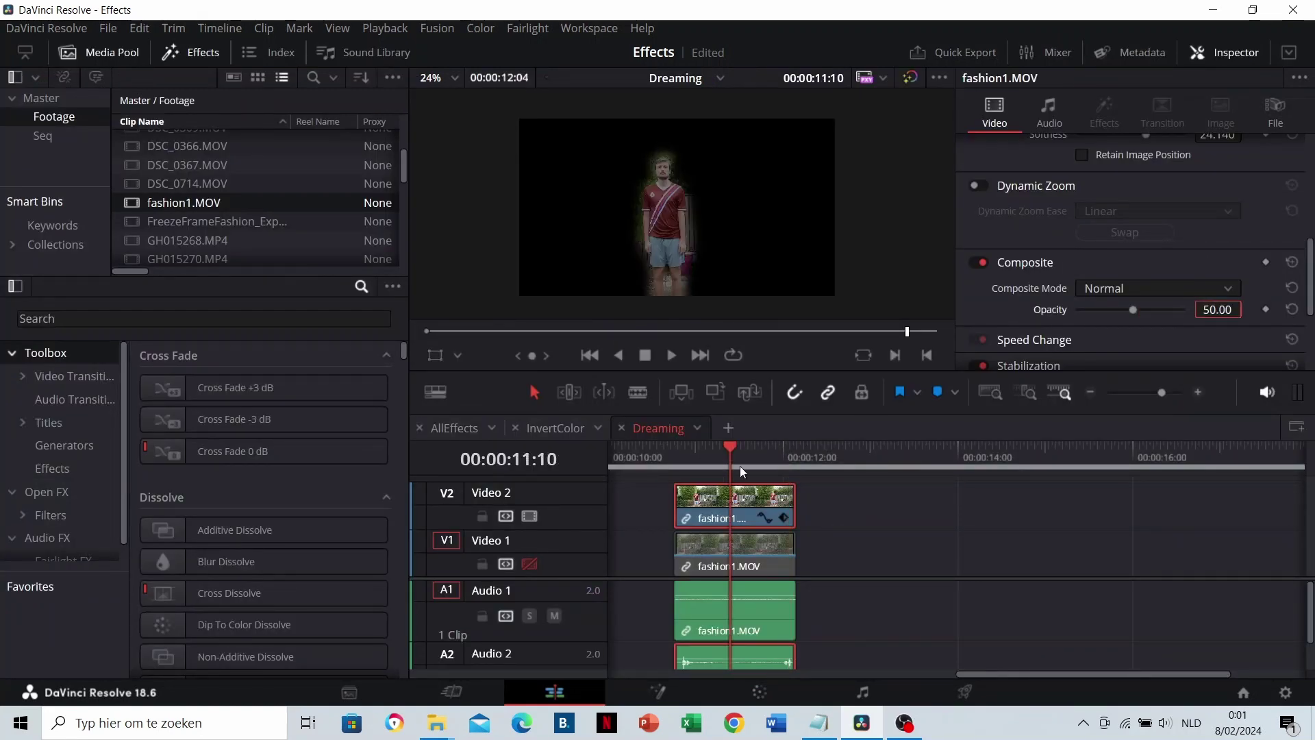
Step: Re-enable the V1 background track and play from the clip start to preview the ghost
click(680, 458)
key(space)
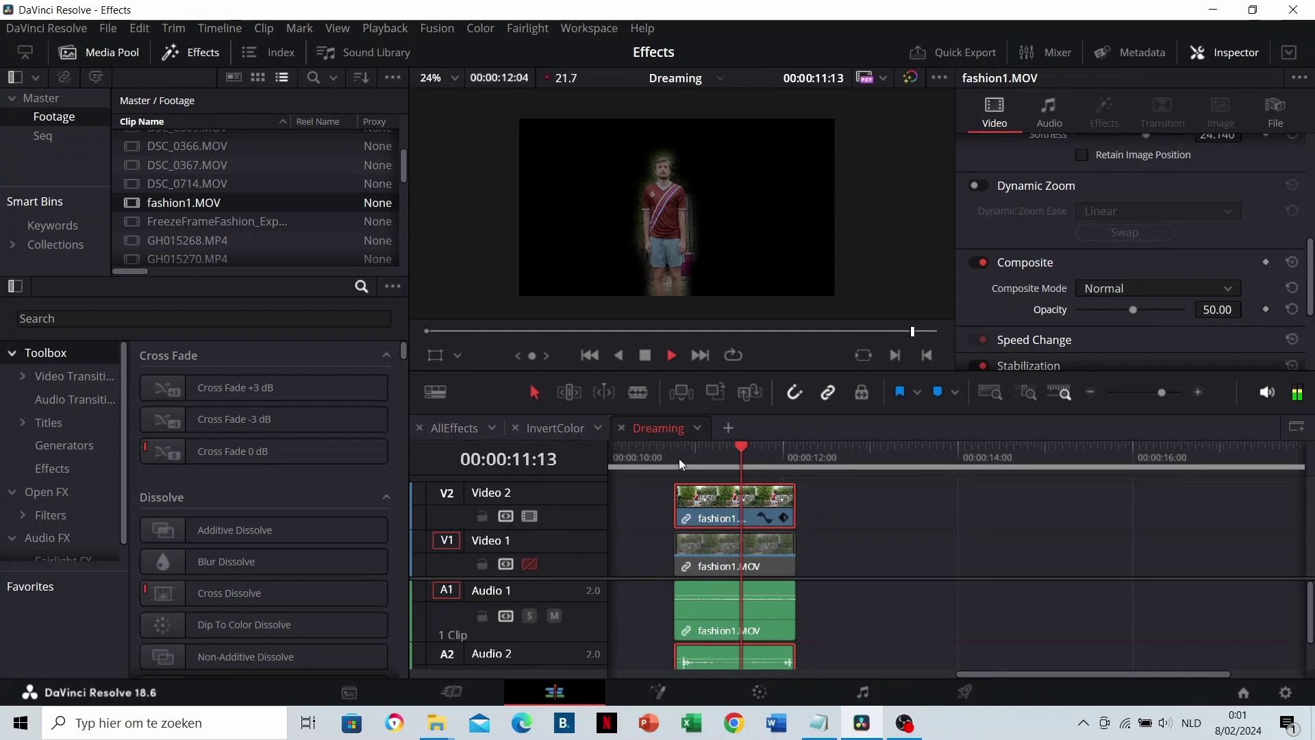
key(space)
click(701, 454)
click(529, 564)
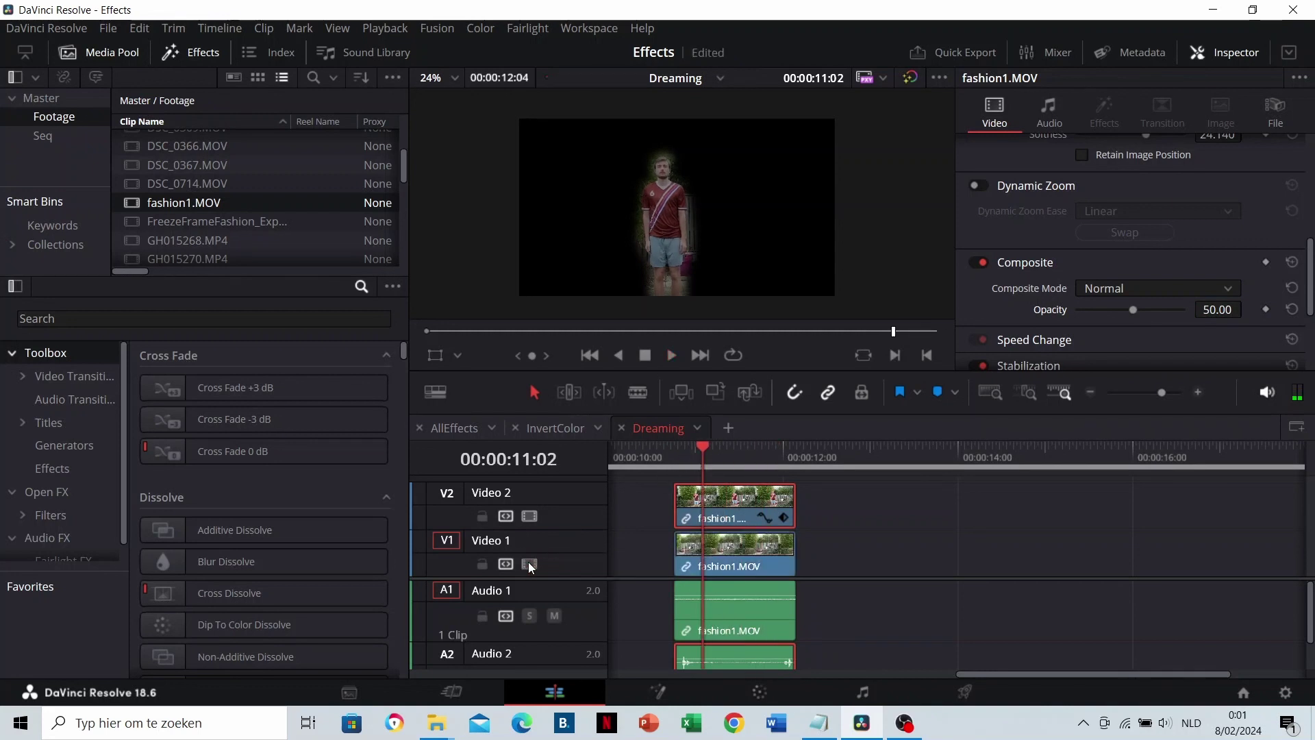
click(679, 463)
key(space)
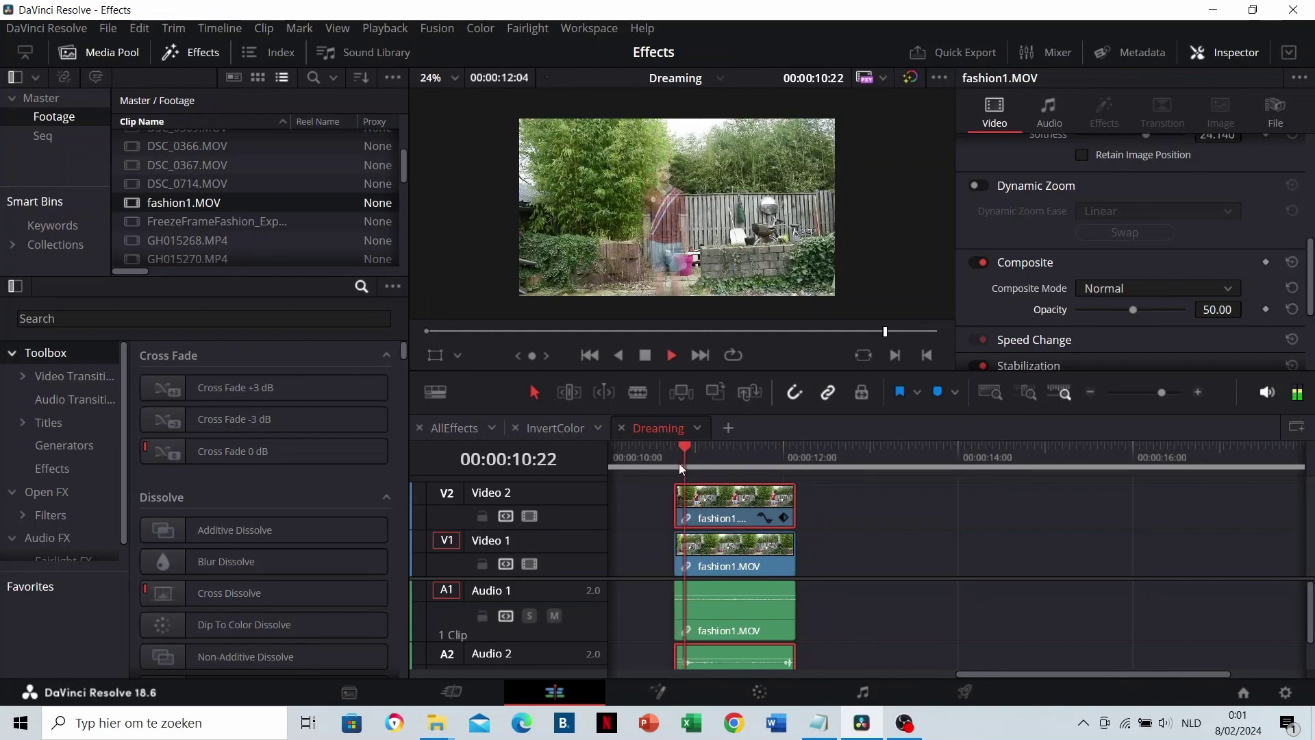